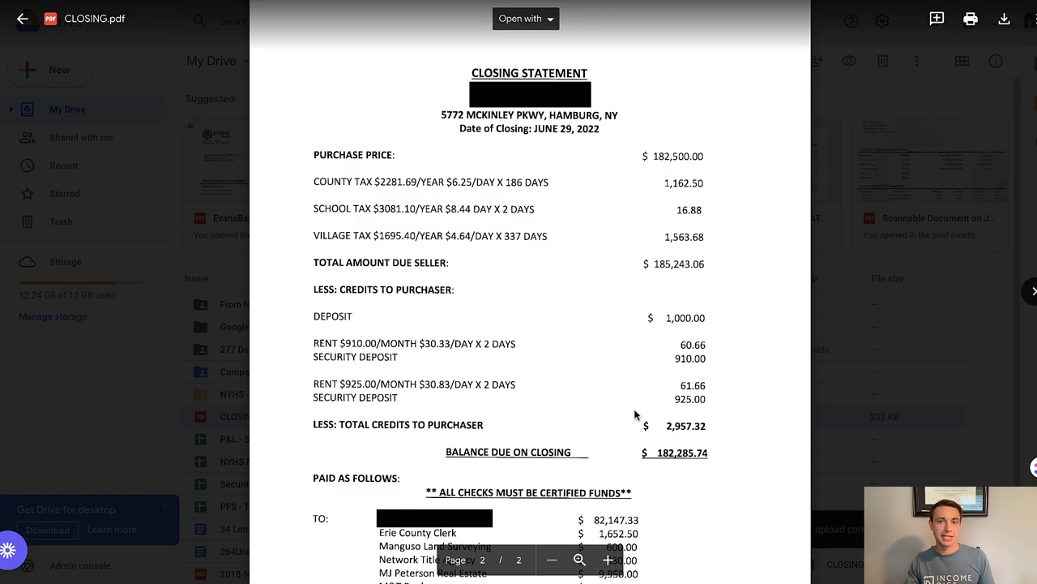
Step: Scroll the closing-statement PDF to page 1's itemised fees and the 79,361.43 Net Proceeds
scroll(635, 414, "up", 10)
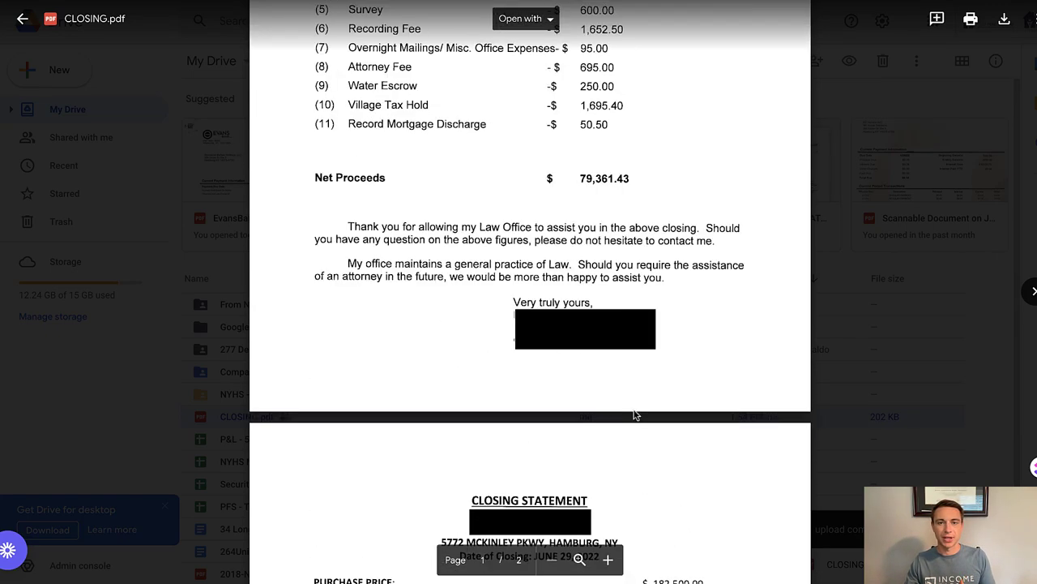
scroll(635, 414, "down", 2)
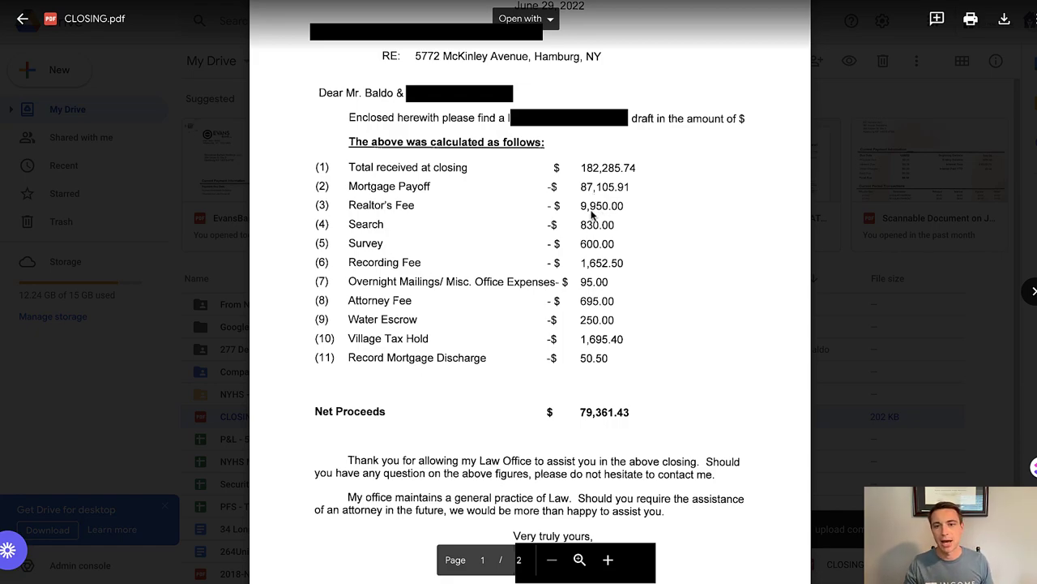
scroll(600, 215, "down", 5)
scroll(593, 216, "down", 1)
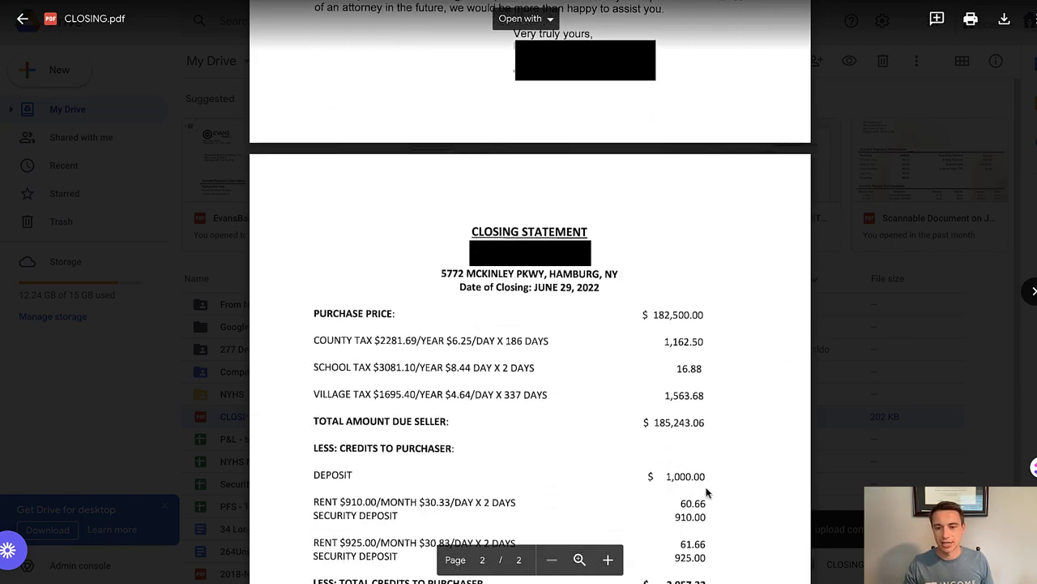
scroll(675, 478, "up", 5)
scroll(672, 480, "up", 1)
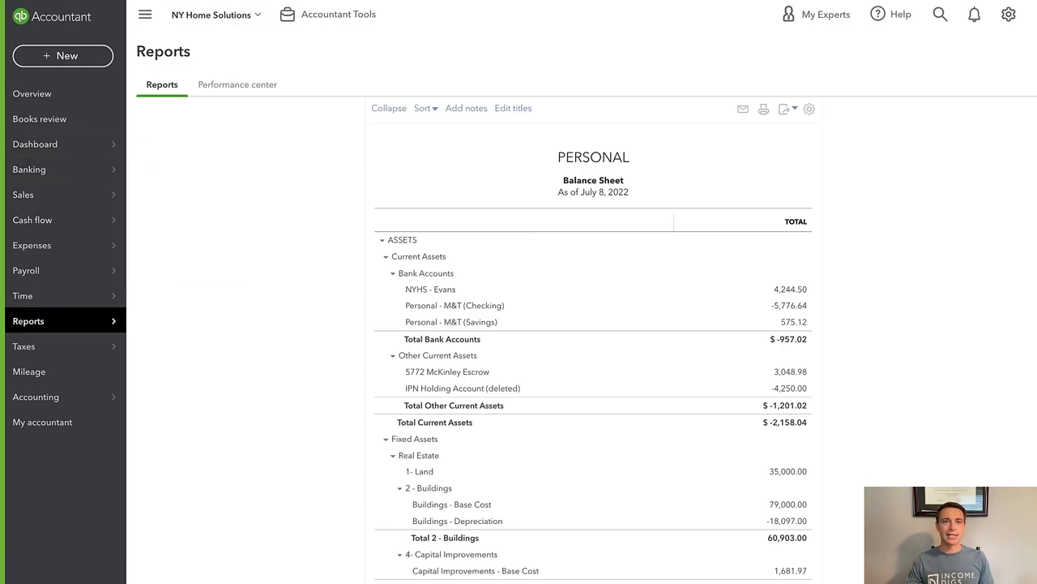
left_click(29, 169)
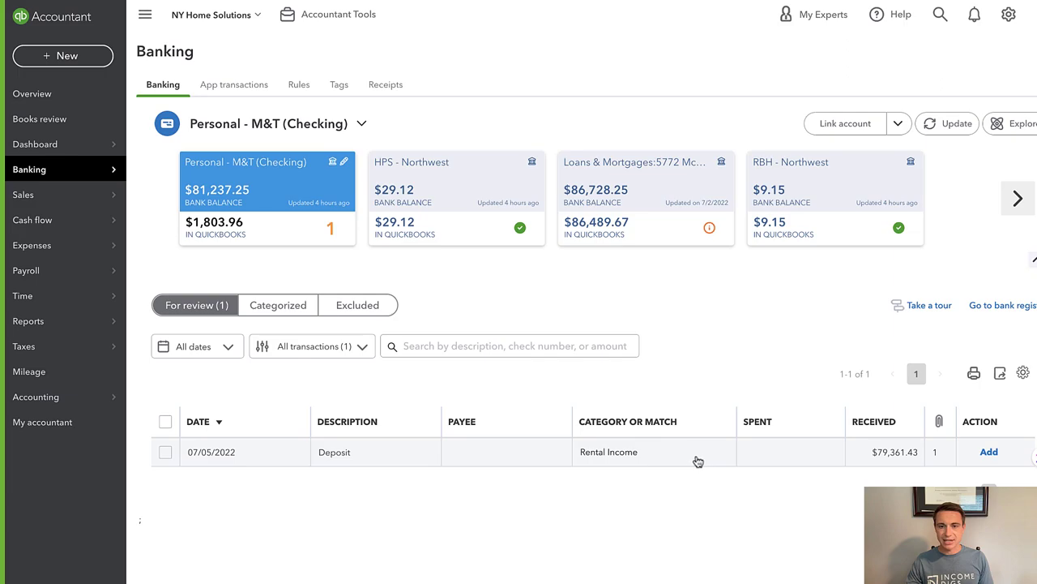
left_click(663, 459)
scroll(652, 437, "down", 3)
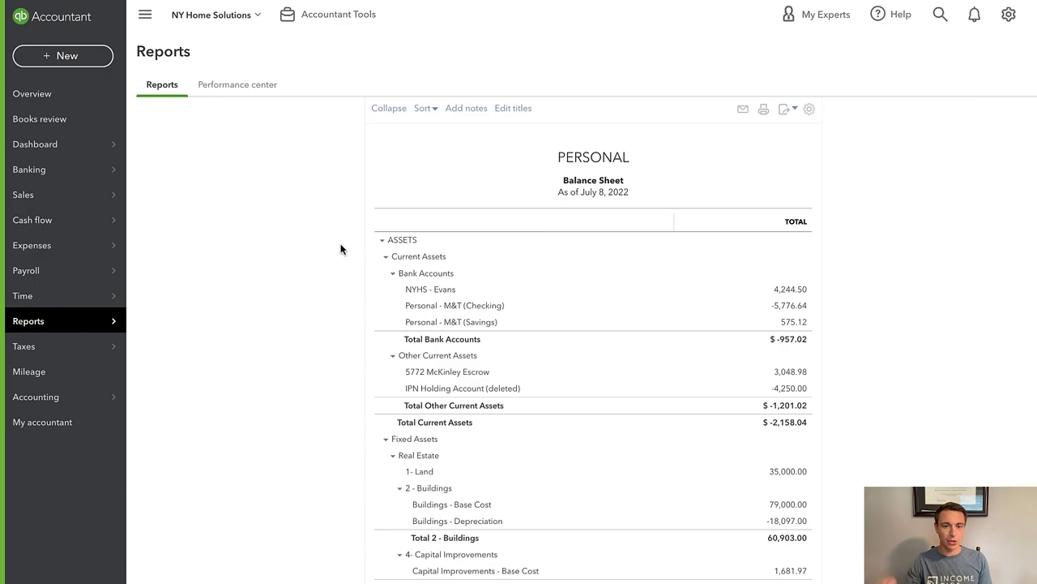
scroll(339, 283, "down", 3)
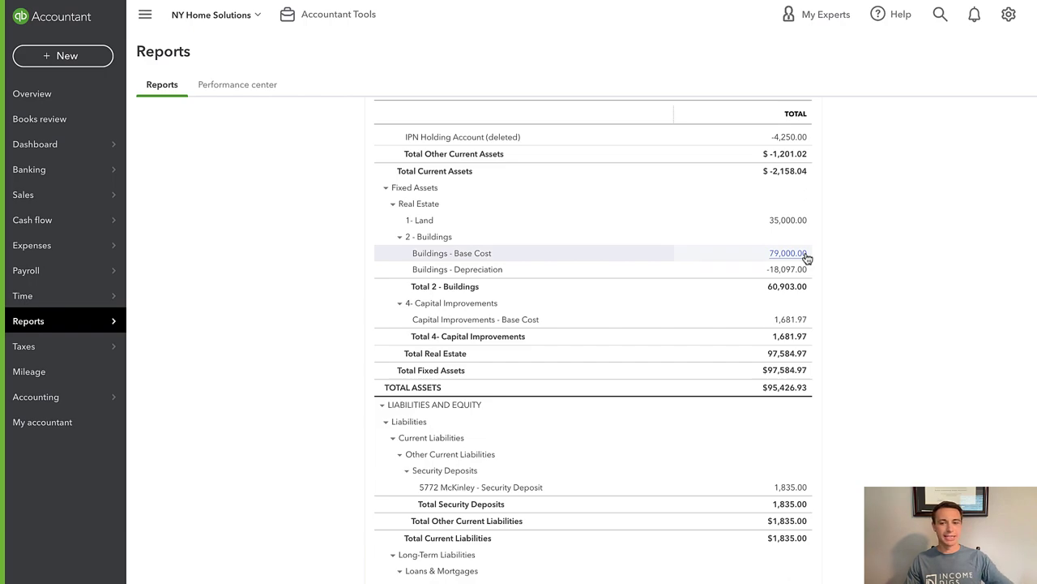
scroll(749, 300, "down", 3)
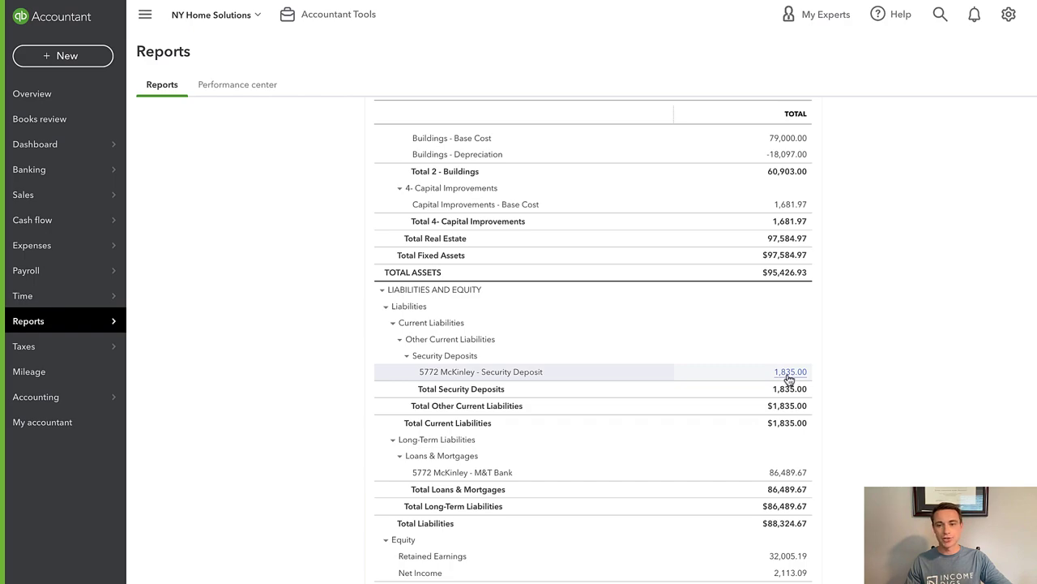
scroll(790, 381, "down", 1)
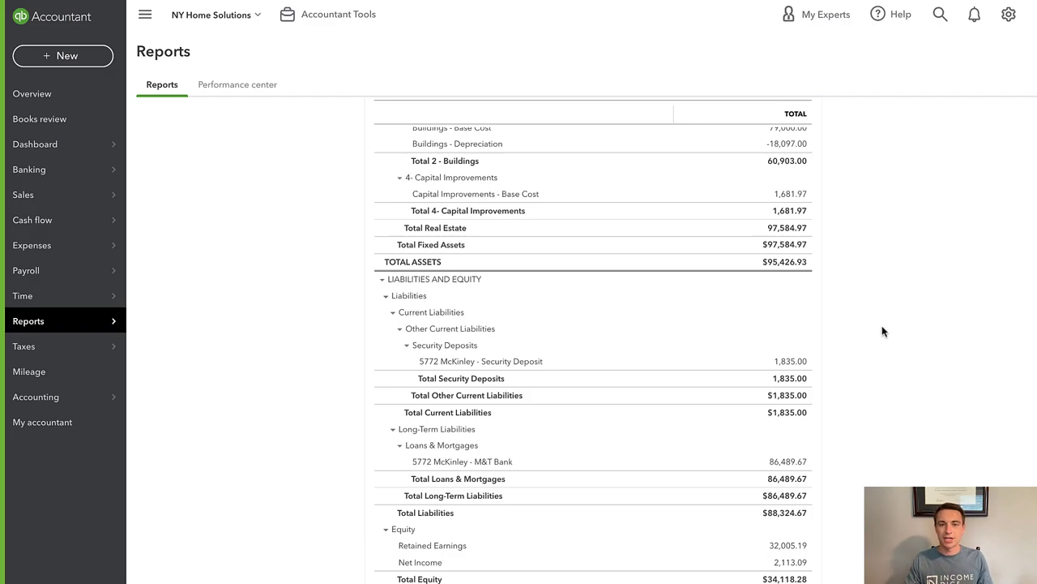
scroll(881, 325, "up", 5)
scroll(875, 325, "up", 4)
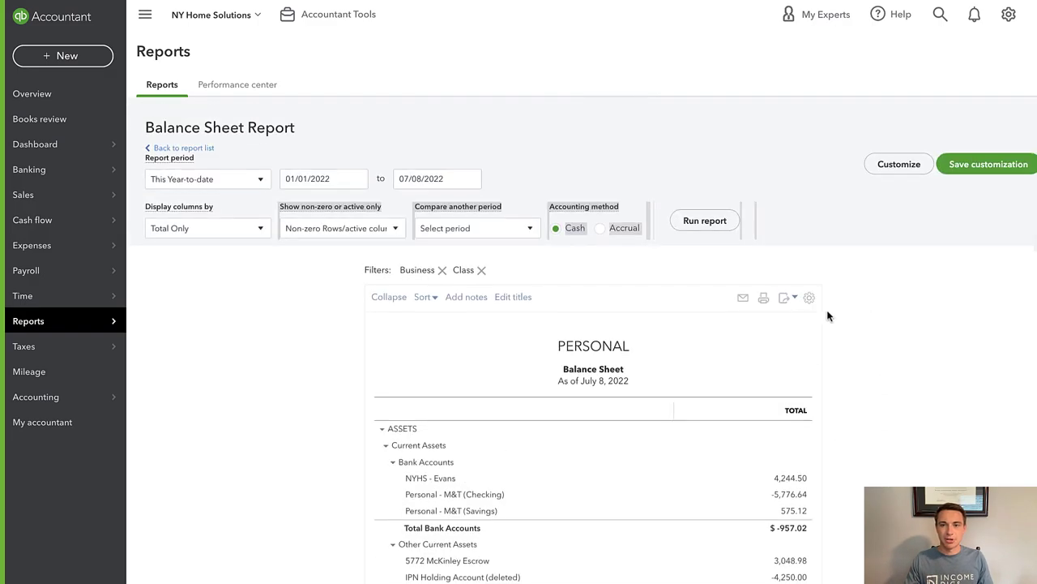
Step: Export the PERSONAL balance sheet to PDF as BalanceSheet (2).pdf and preview it
left_click(783, 298)
left_click(729, 337)
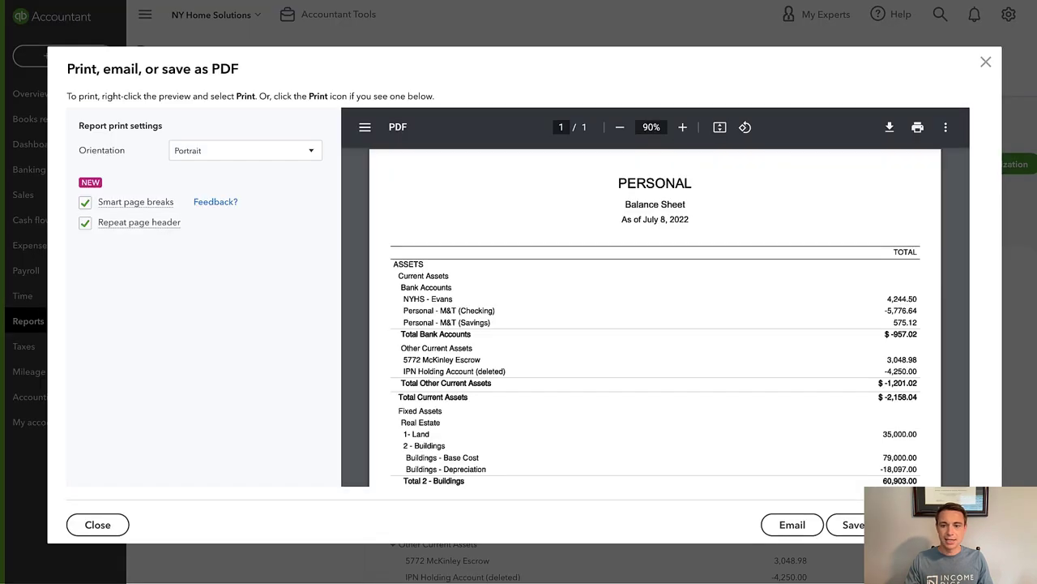
left_click(851, 525)
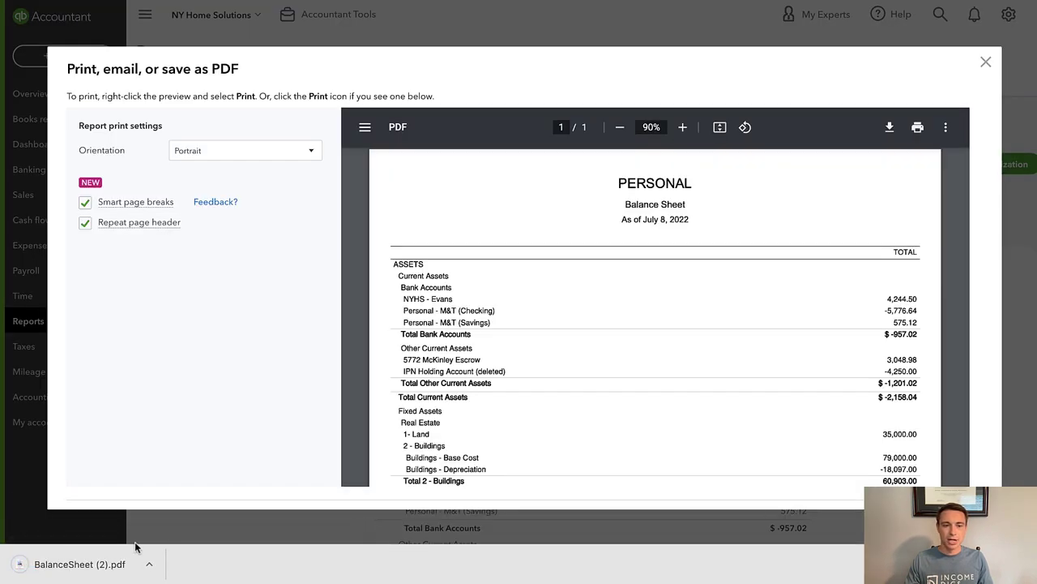
left_click(73, 564)
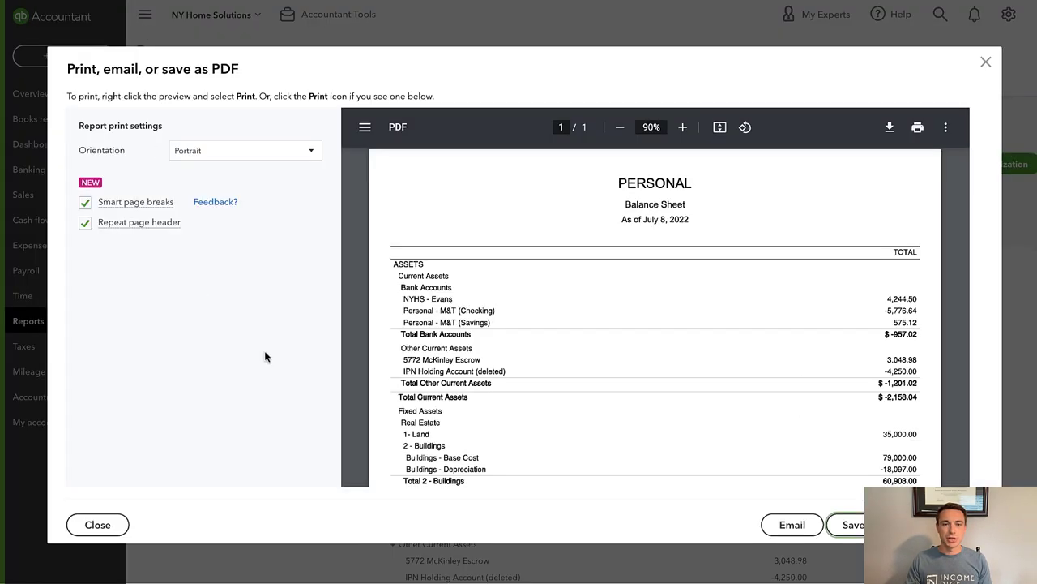
left_click(986, 63)
left_click(58, 61)
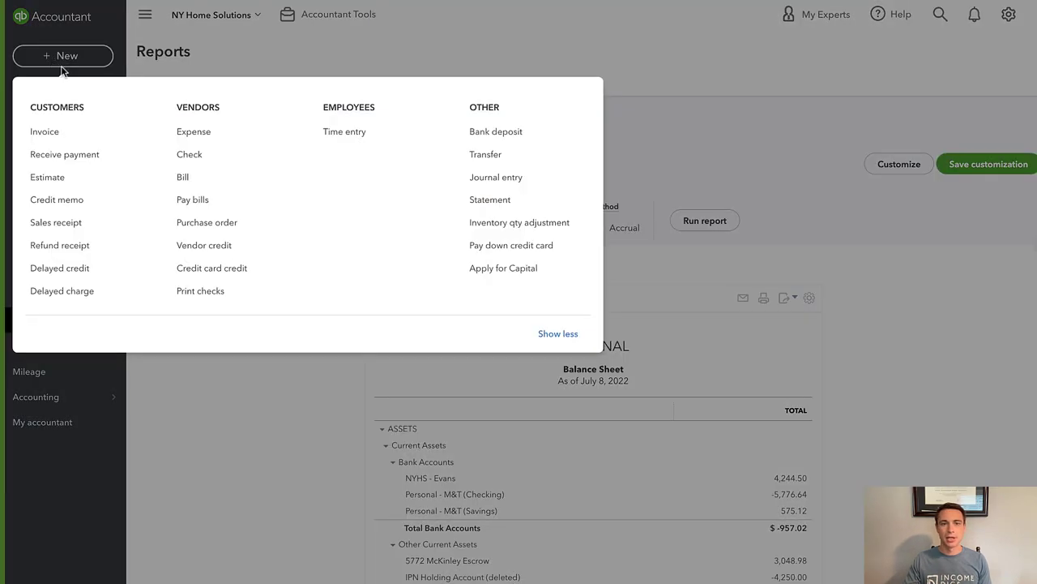
Step: Start journal entry #1442 dated 6/29/2022 and narrow the account column
left_click(514, 180)
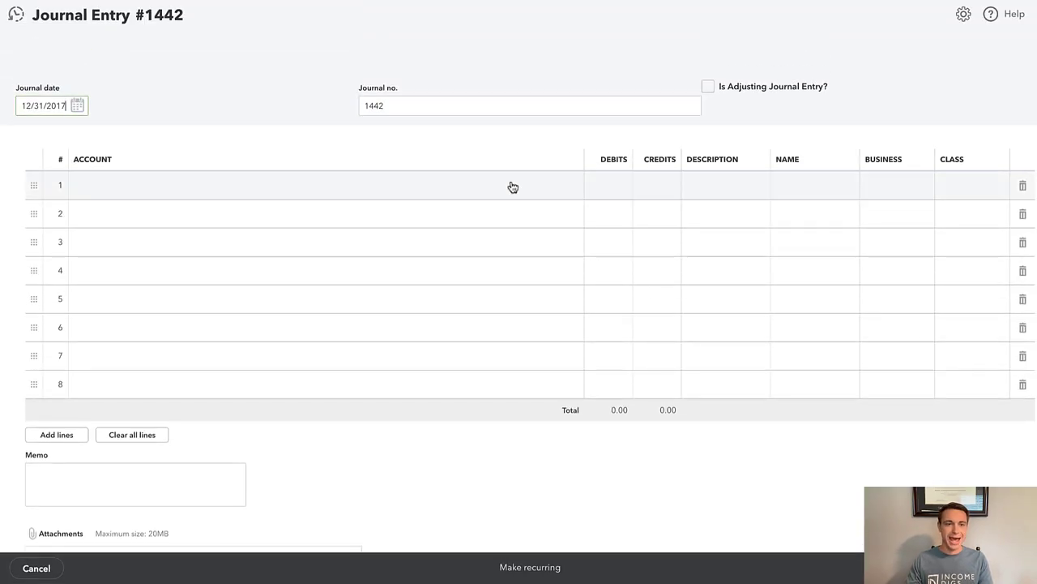
type("6/29")
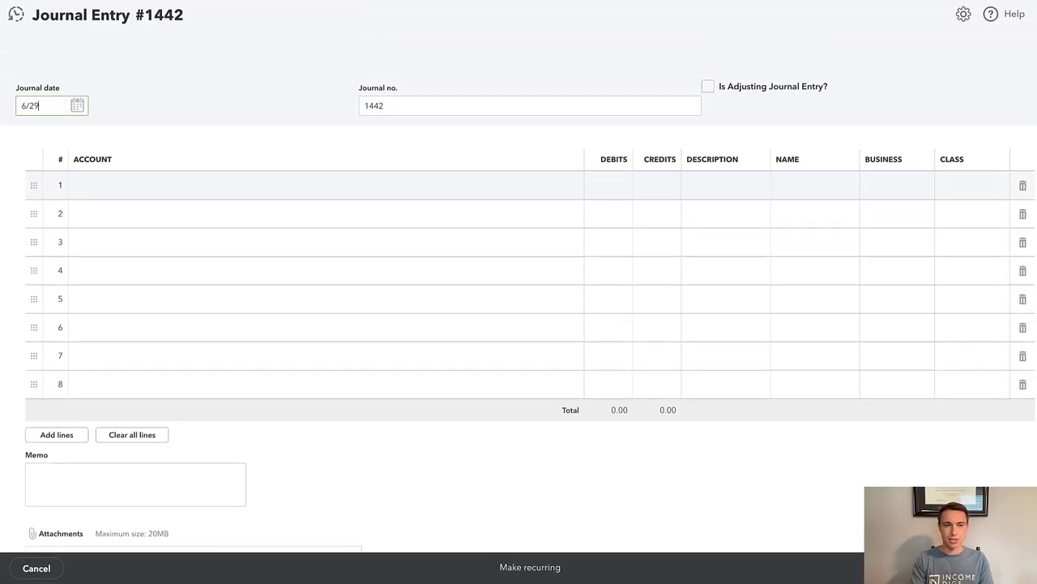
type("/2022")
key("Tab")
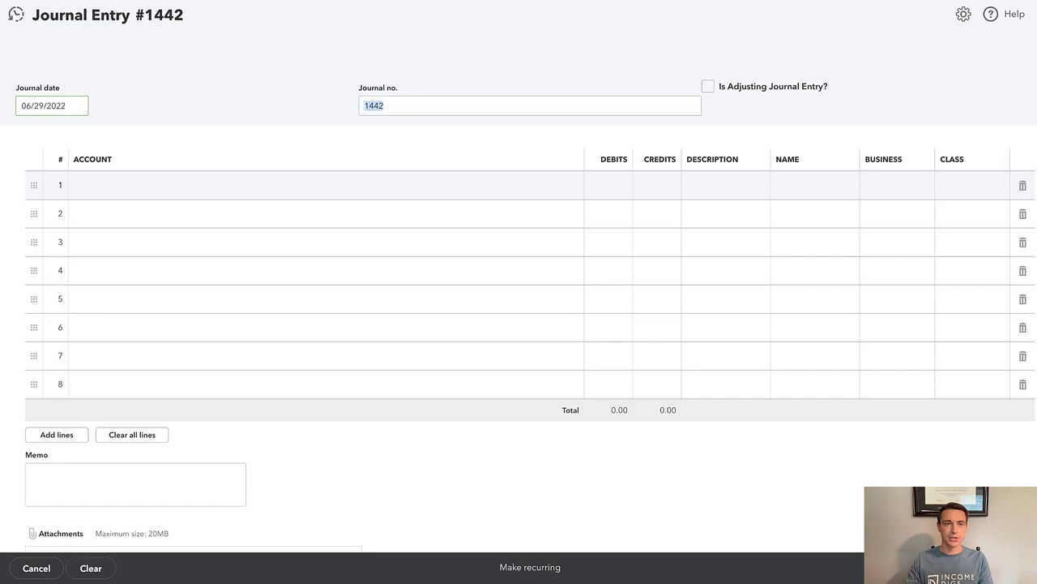
left_click(185, 157)
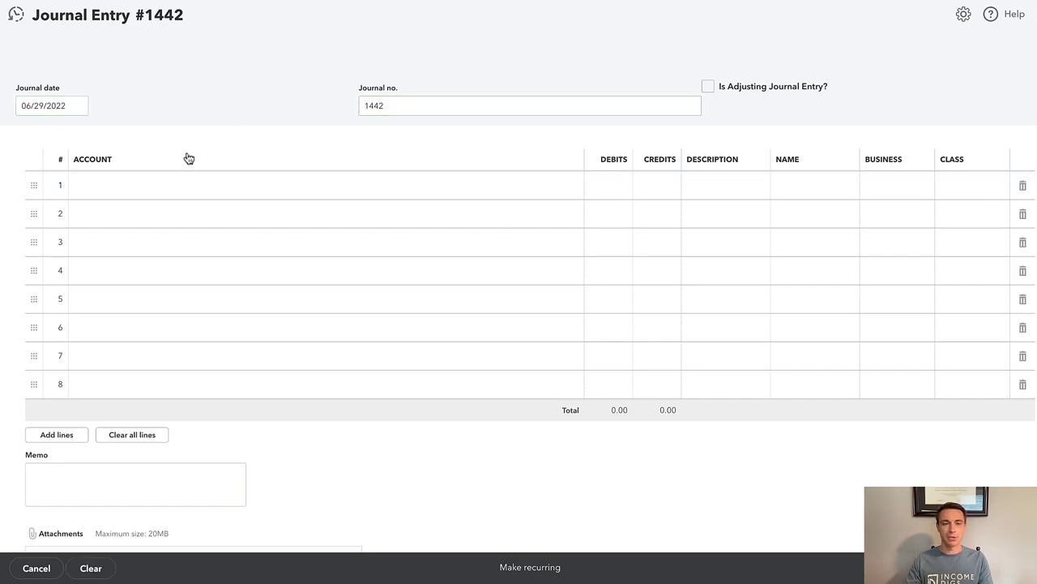
left_click(113, 192)
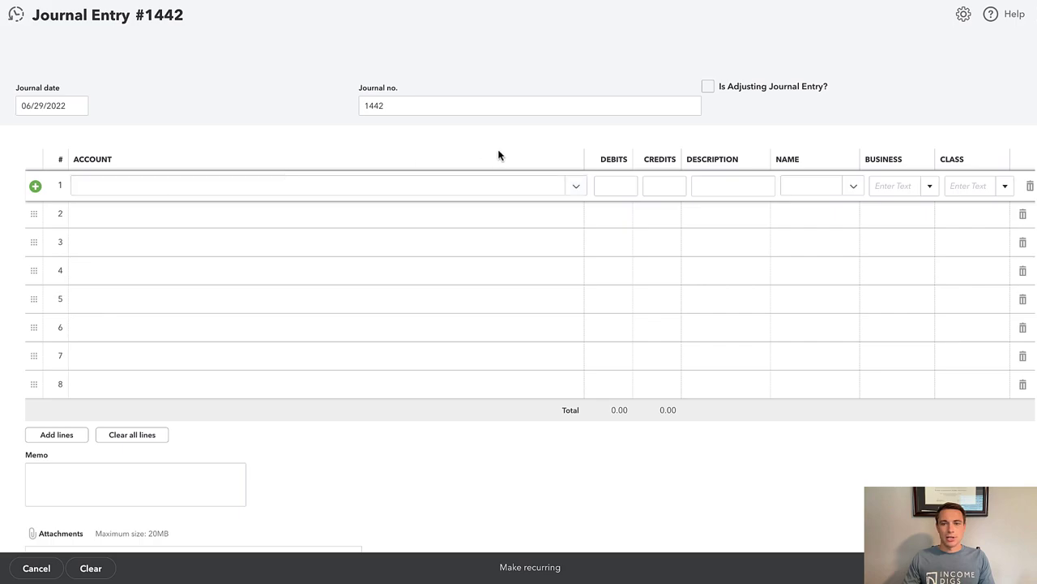
left_click_drag(583, 159, 360, 158)
Step: Put Land, Buildings - Base Cost and Buildings - Depreciation on journal lines 1–3
left_click(250, 186)
type("LAND")
left_click(225, 237)
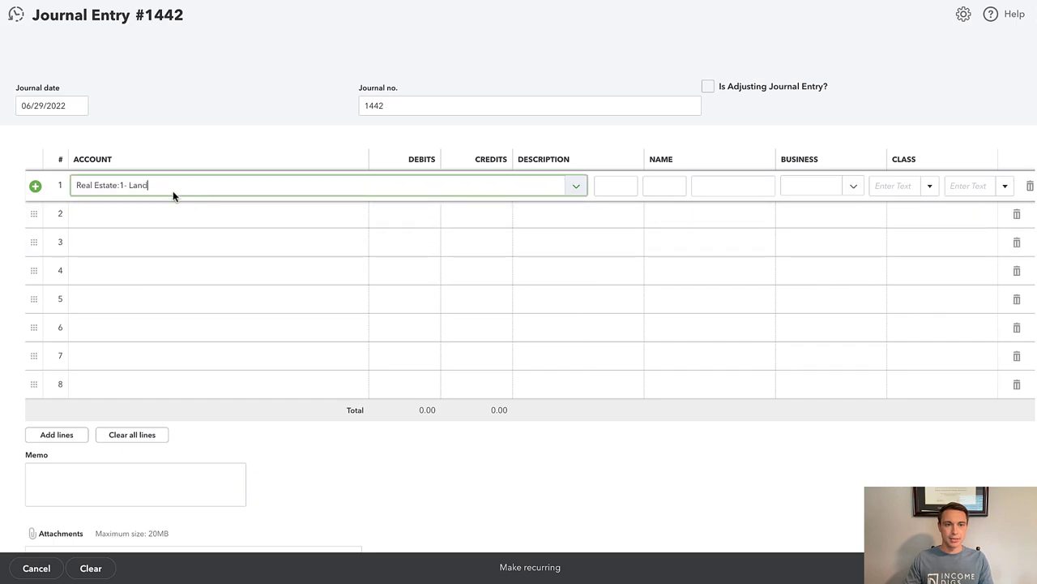
left_click(155, 214)
type("BUILD")
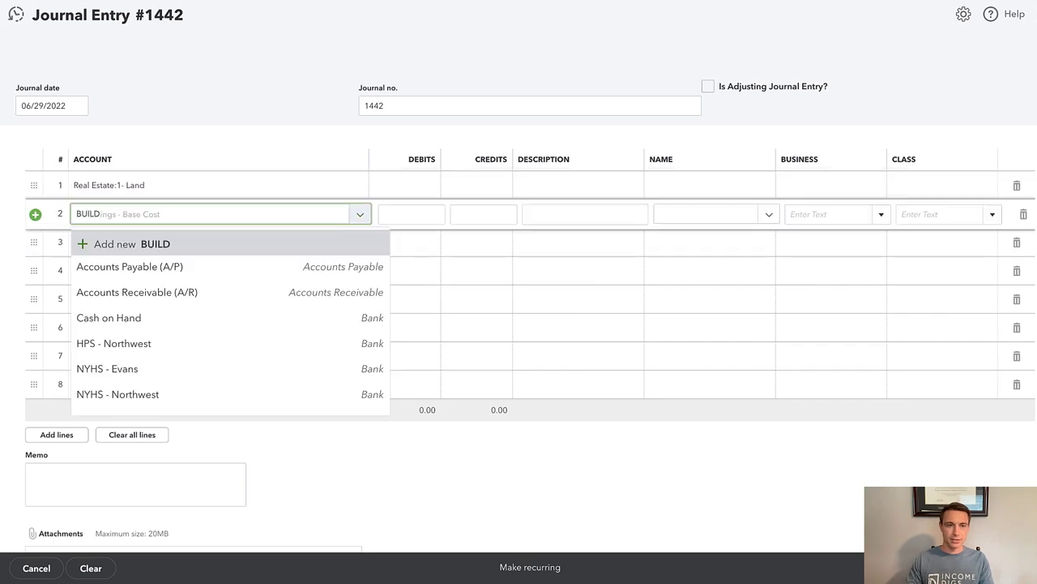
left_click(162, 292)
left_click(158, 243)
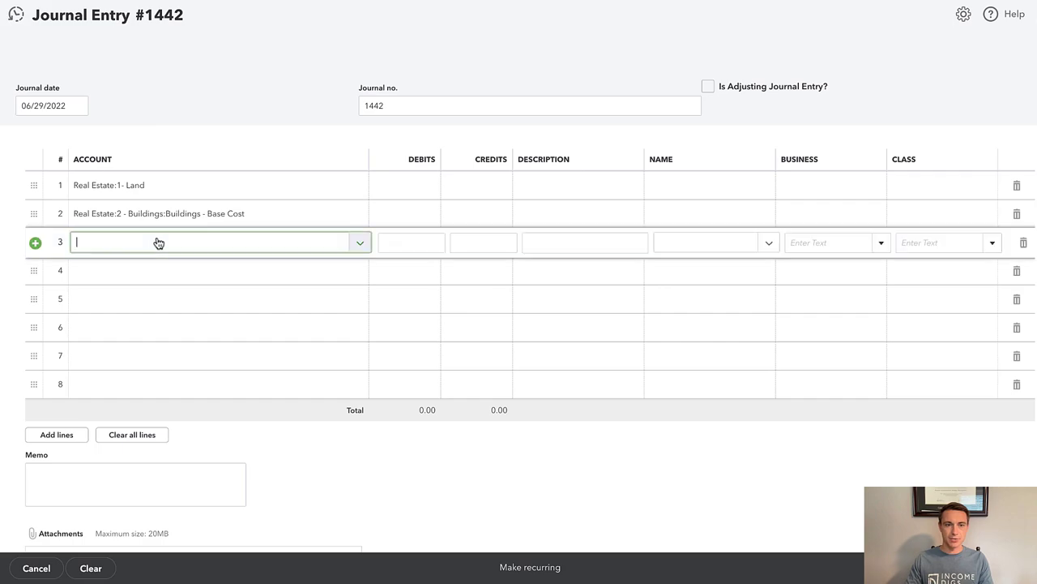
type("BUILD")
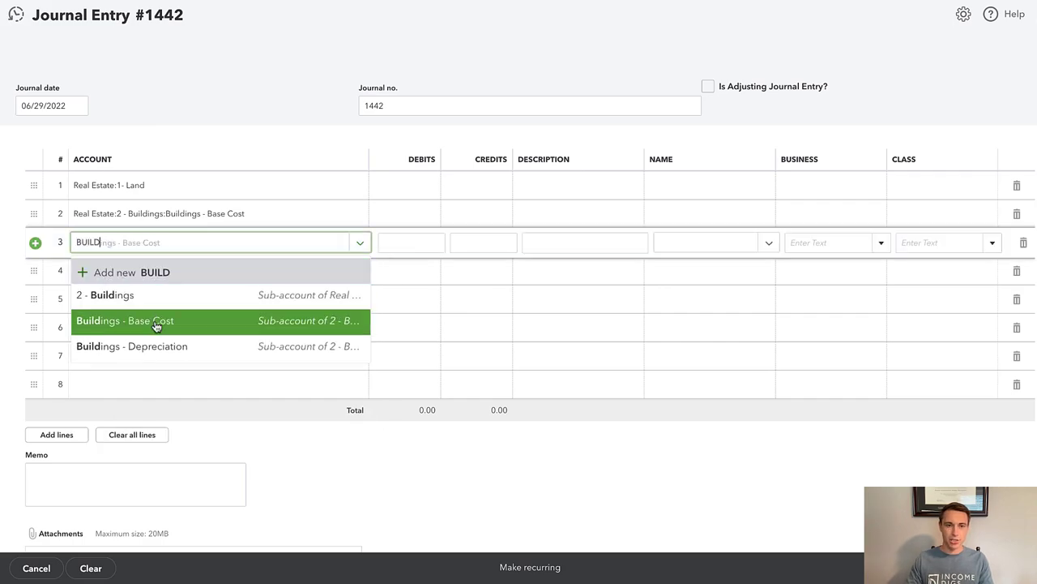
left_click(155, 350)
left_click(141, 283)
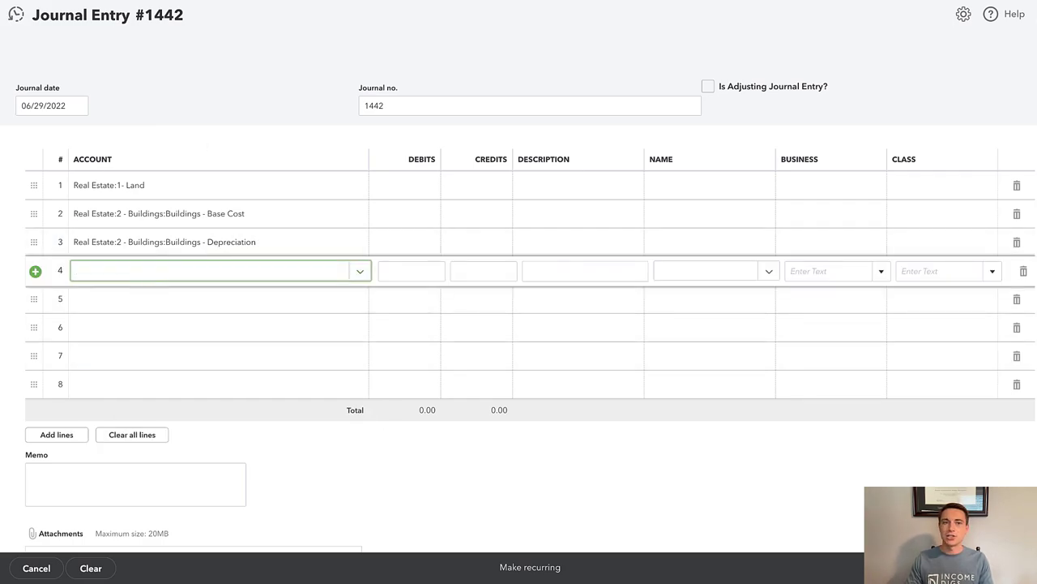
key("ctrl+Tab")
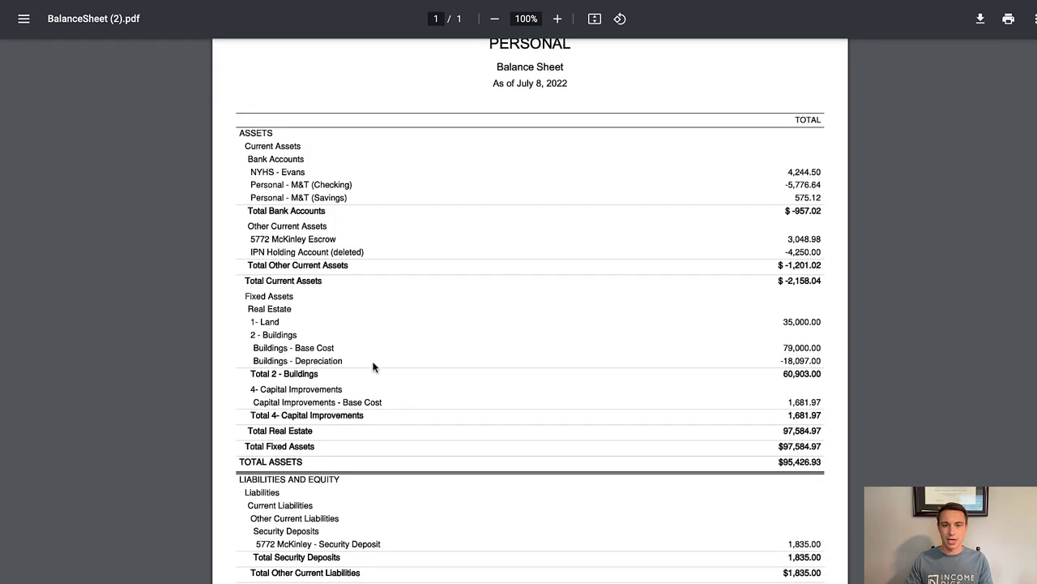
Step: Review Land, Buildings and Depreciation balances in BalanceSheet (2).pdf, then resume at line 4
scroll(375, 366, "down", 1)
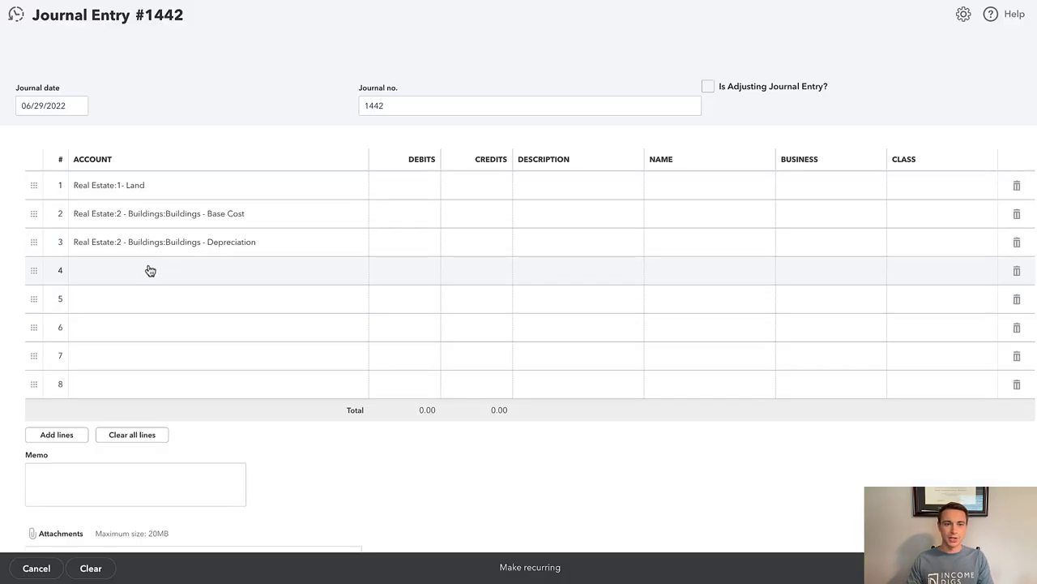
left_click(149, 269)
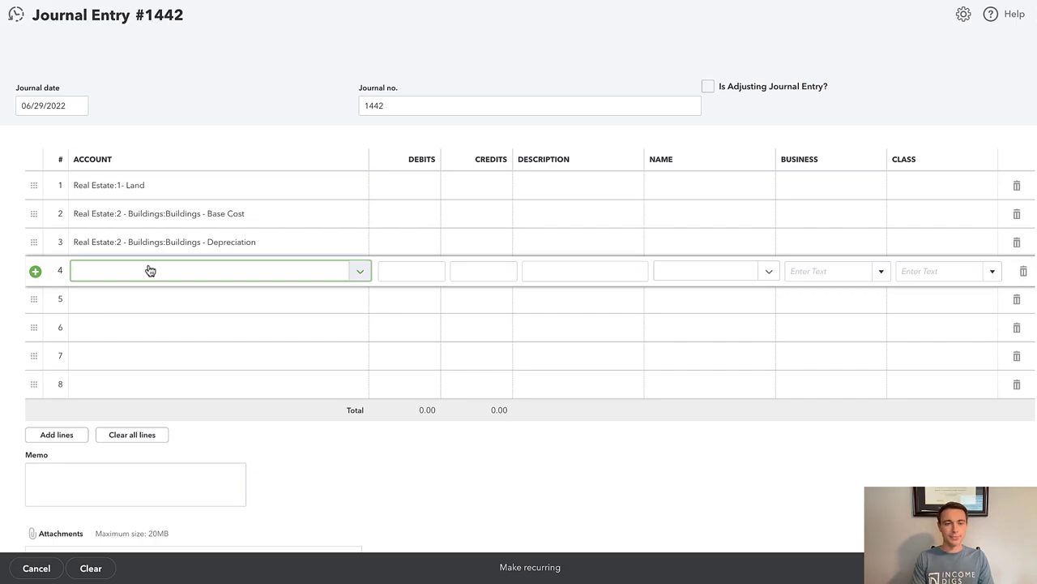
Step: Set line 4 to Capital Improvements - Base Cost and copy the 35,000.00 Land balance
type("CAP")
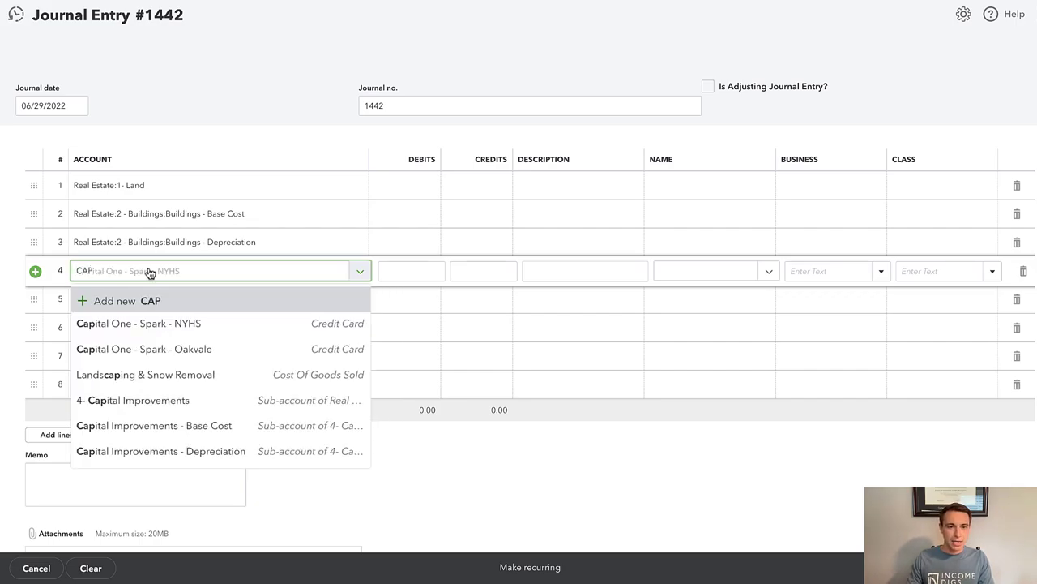
left_click(161, 431)
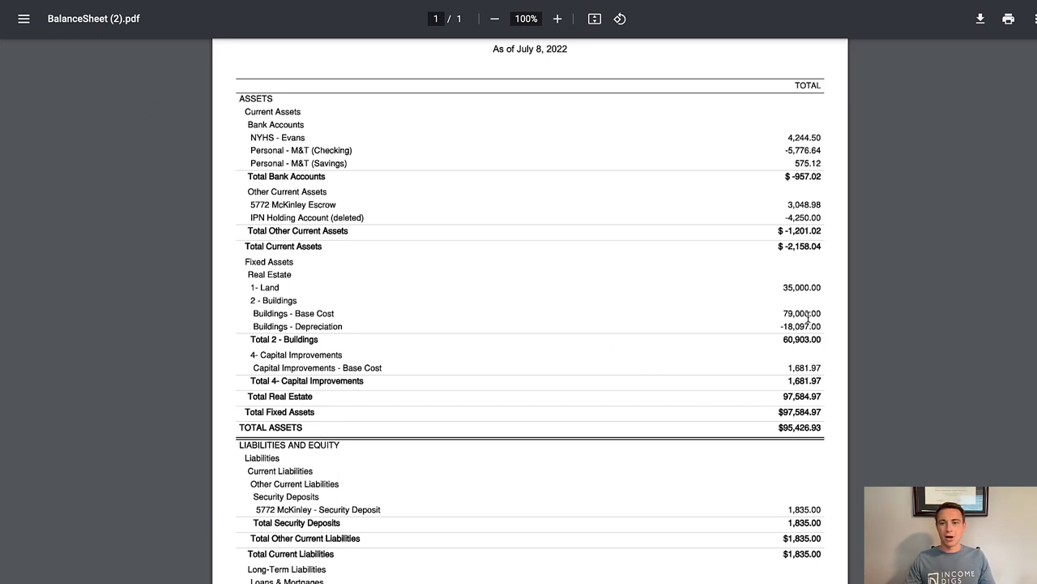
left_click_drag(820, 288, 777, 287)
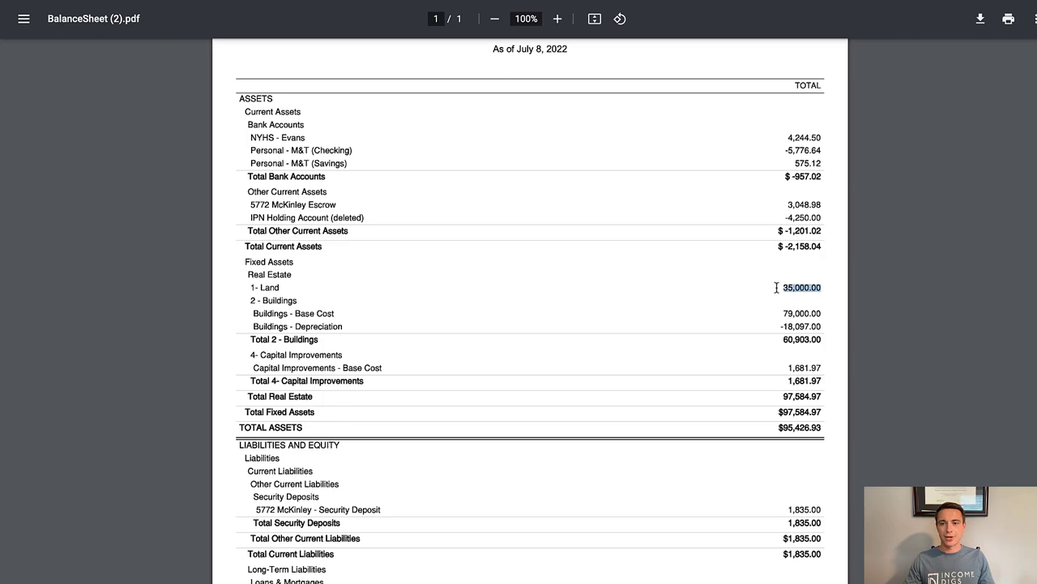
key("ctrl+Tab")
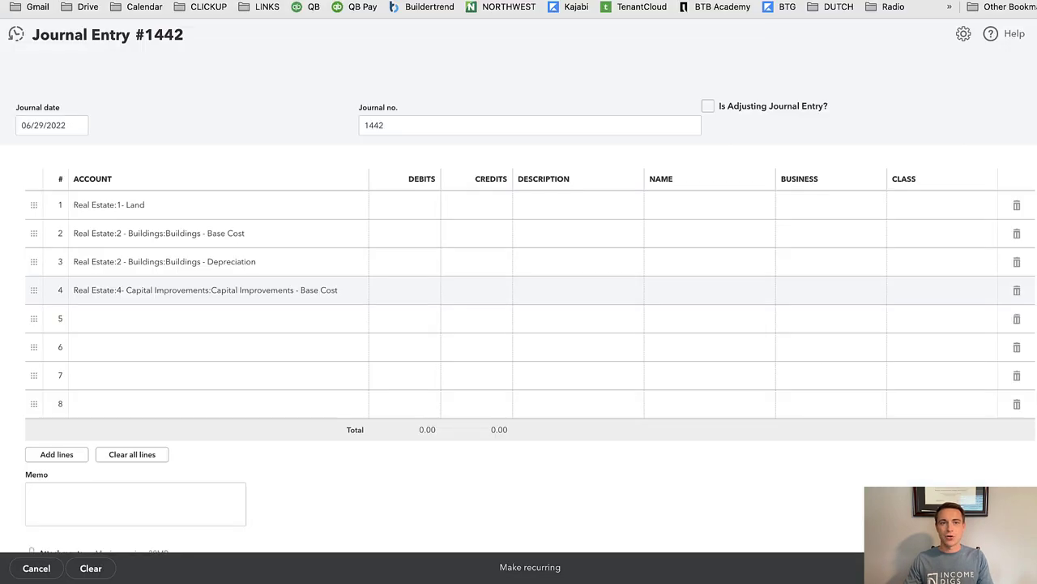
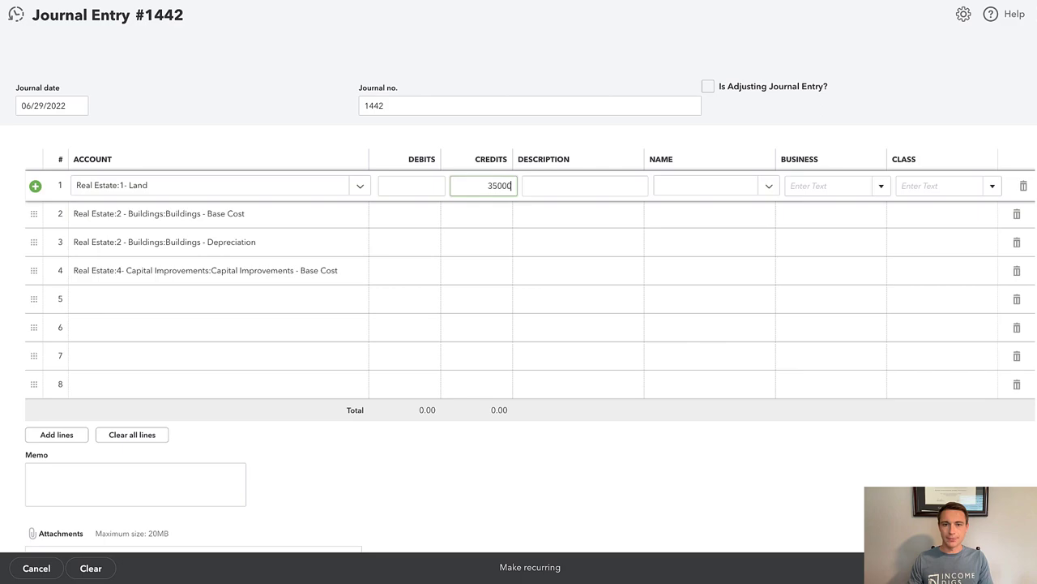
Step: Confirm the 35,000 credit on the Land line of Journal Entry #1442
key("Tab")
left_click(808, 186)
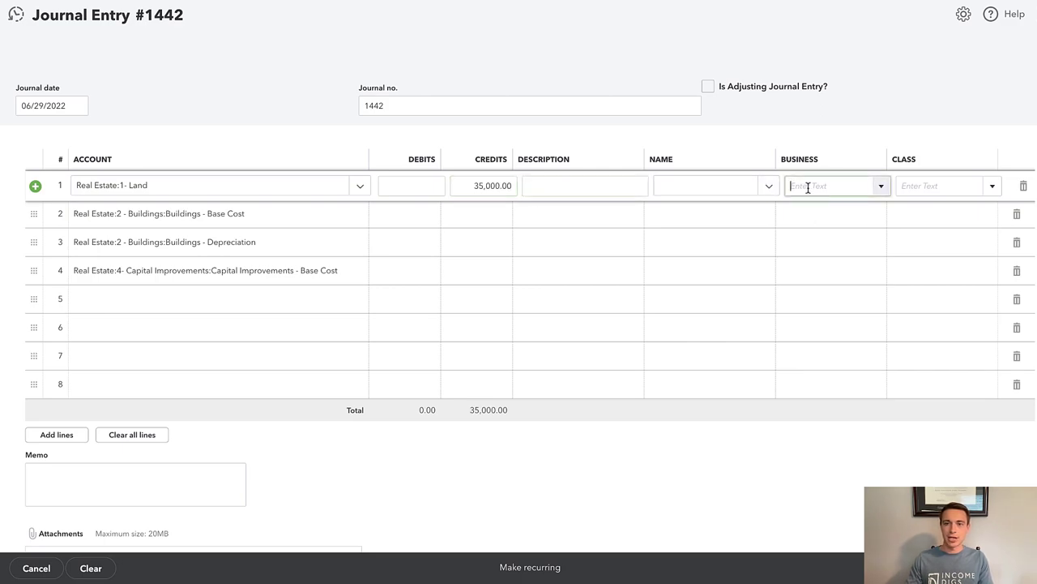
type("Personal")
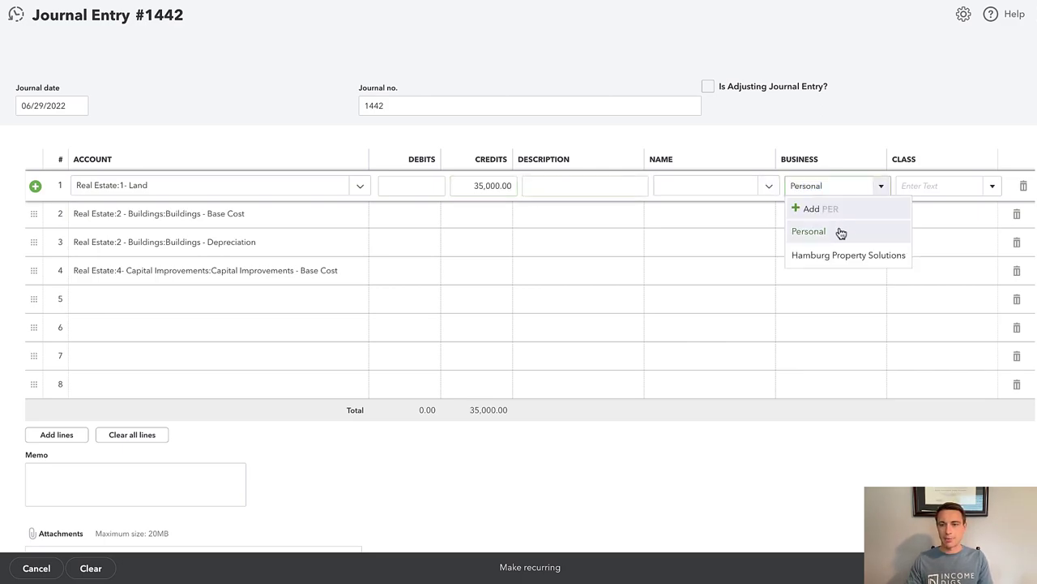
left_click(841, 232)
left_click(931, 188)
type("5772 McKinley")
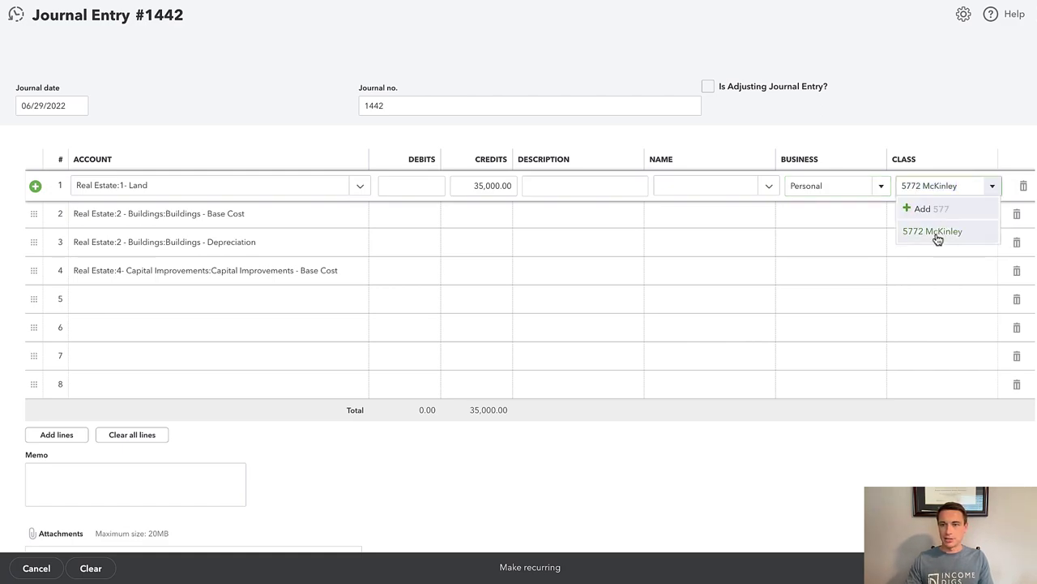
left_click(938, 235)
left_click(843, 218)
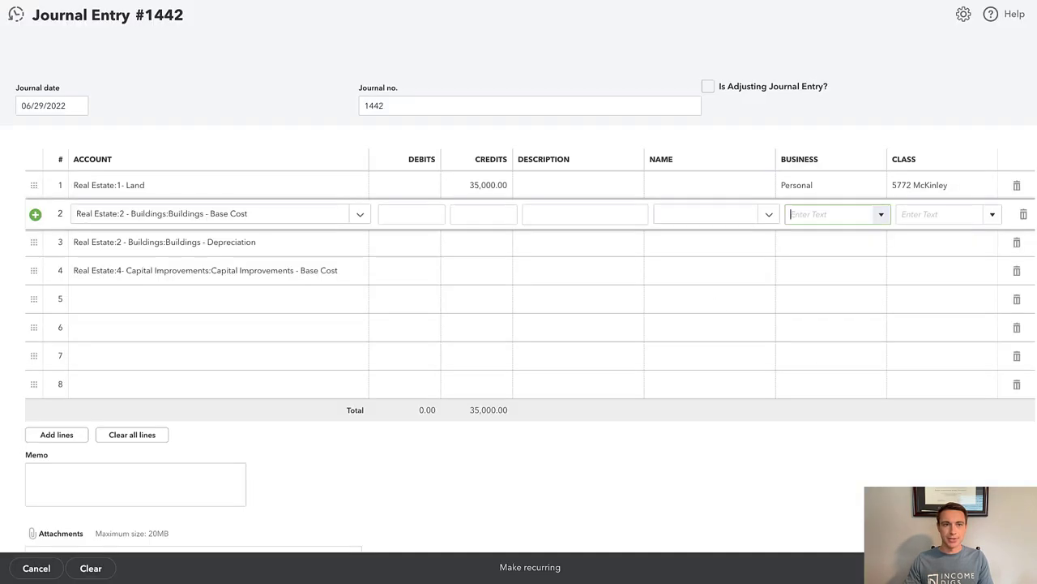
left_click(459, 219)
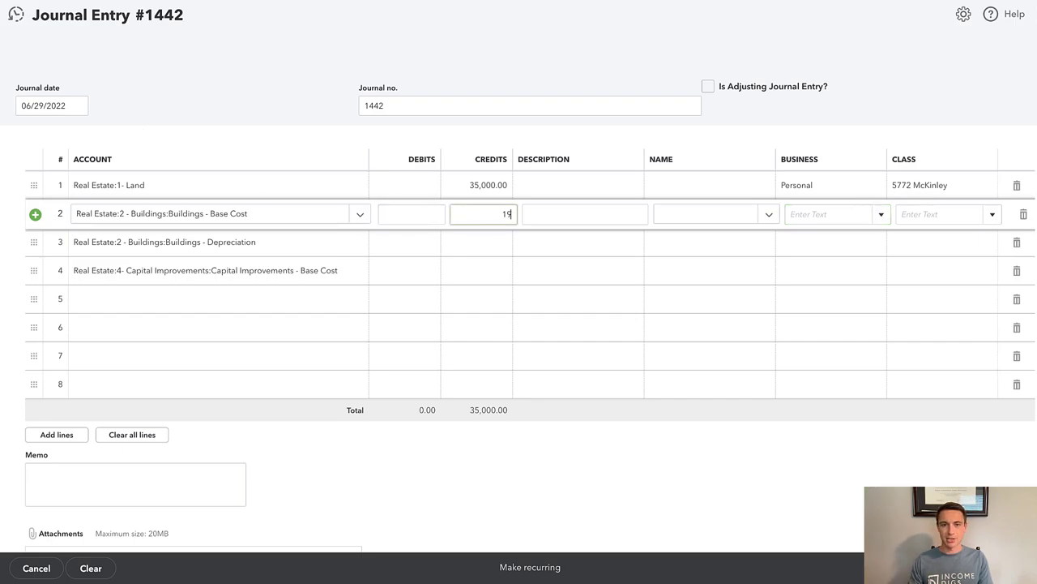
type("79,000")
key("Tab")
key("Tab")
key("Tab")
type("H")
key("BackSpace")
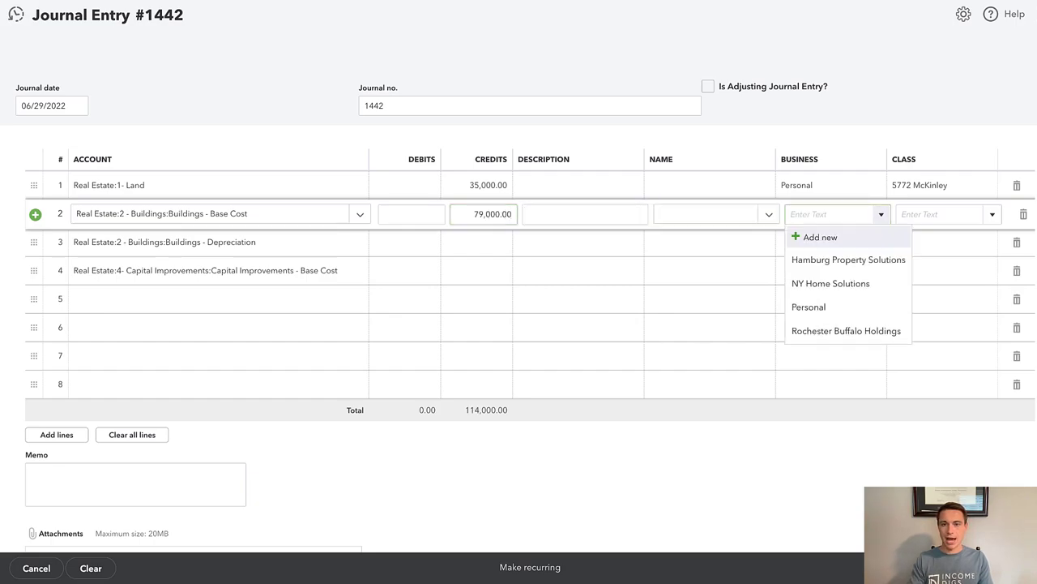
type("Personal")
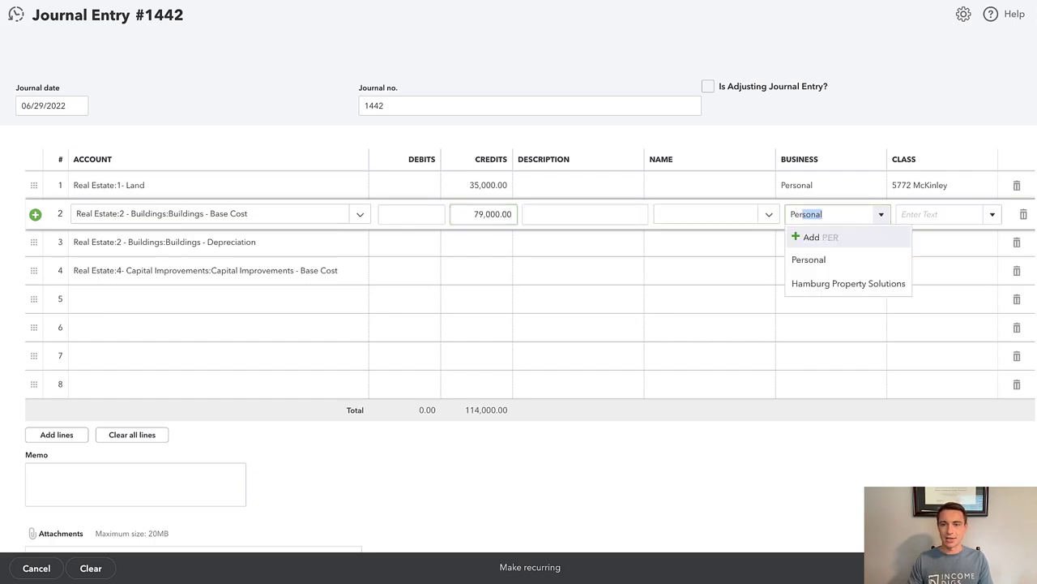
key("Tab")
type("577")
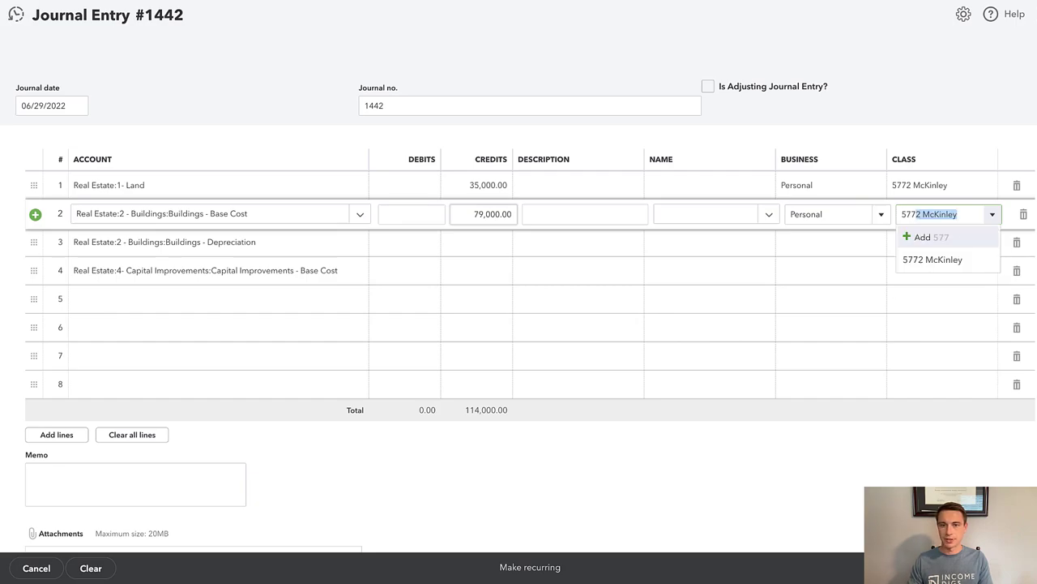
left_click(917, 265)
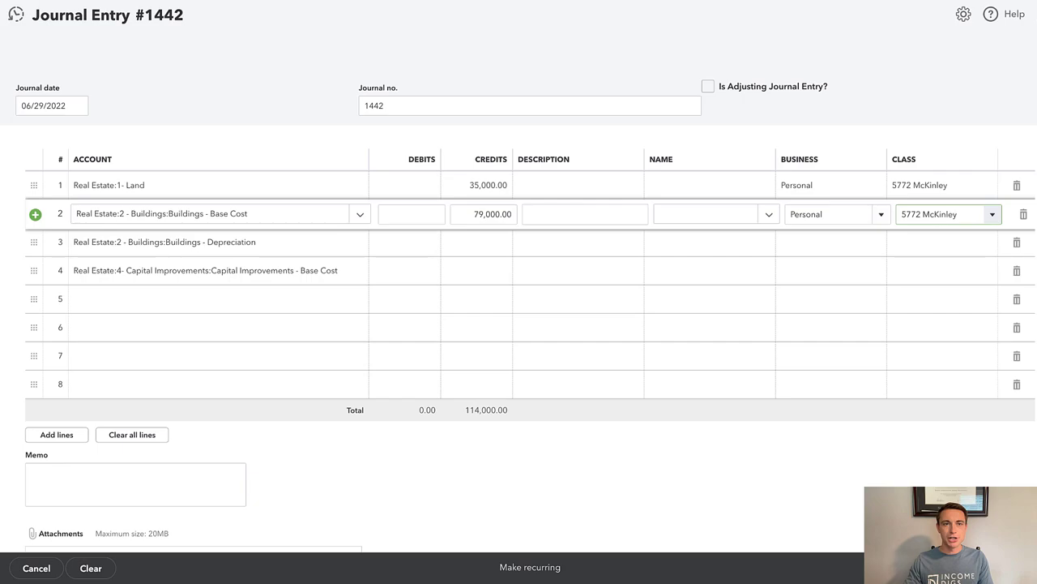
Step: Check the figures on the balance sheet PDF, then return to the depreciation line
key("super+Tab")
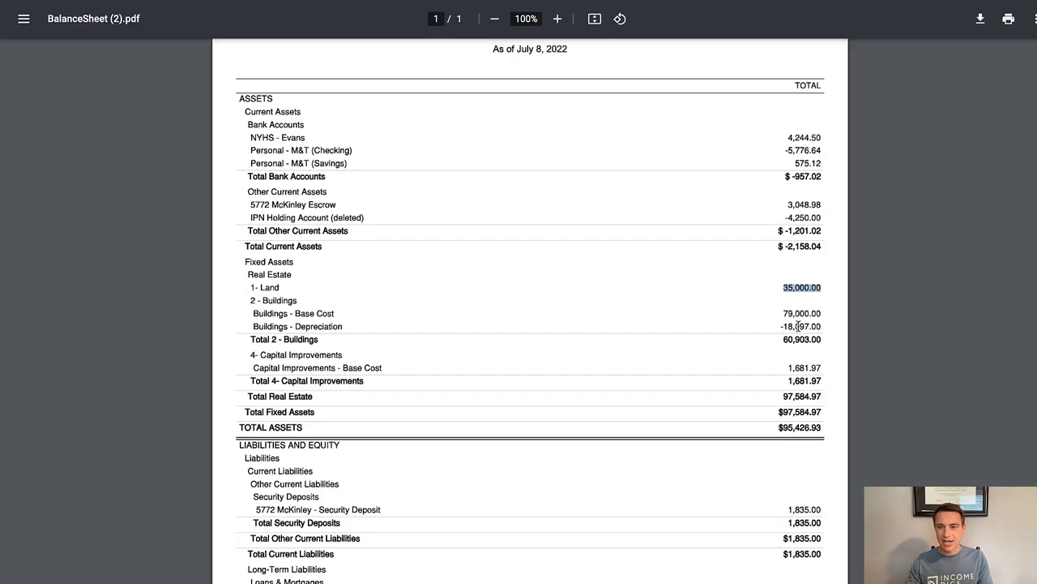
key("super+Tab")
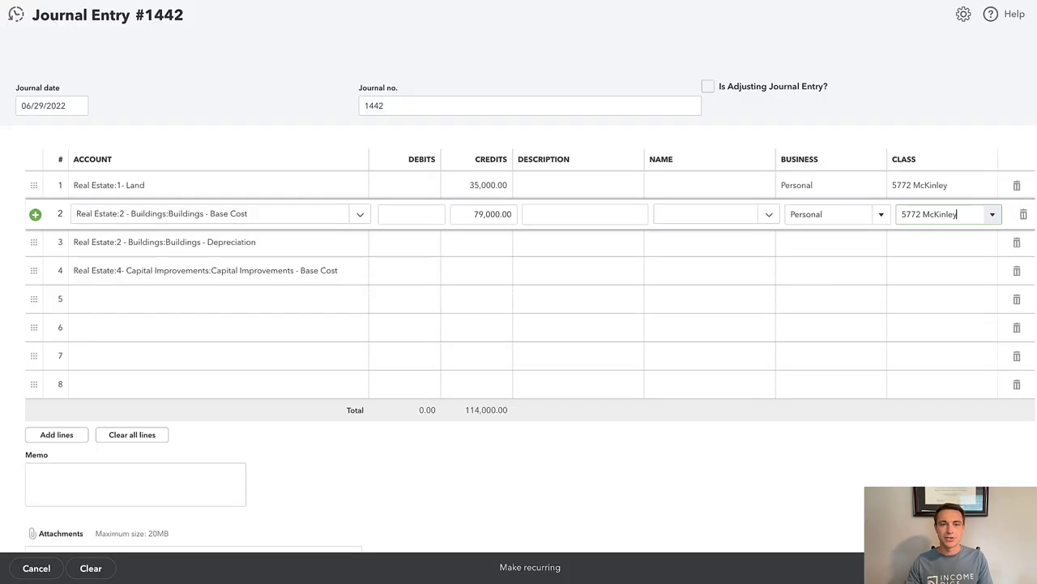
left_click(412, 243)
type("18097")
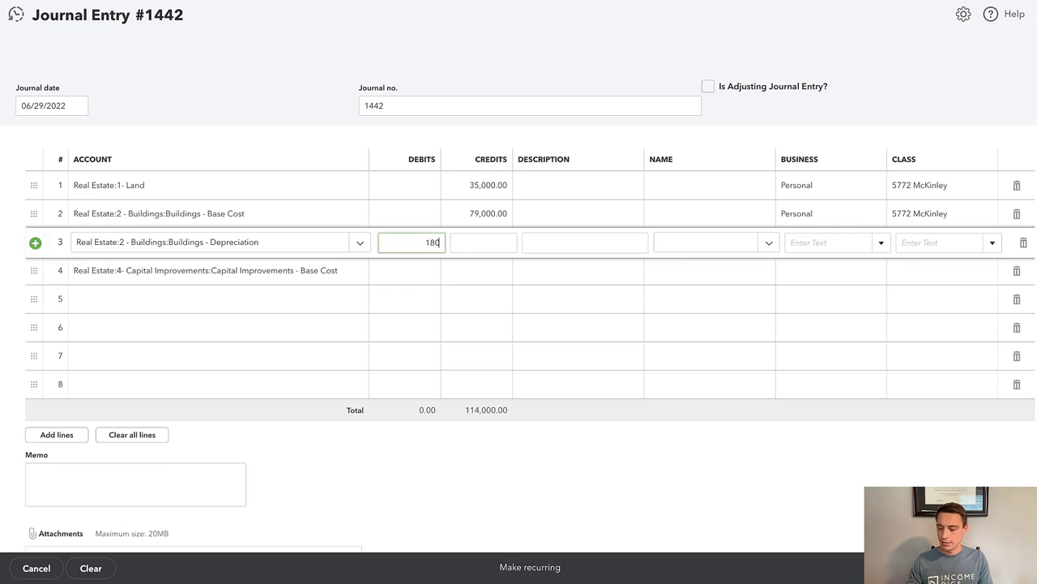
key("Tab")
key("Tab")
key("Tab")
key("Tab")
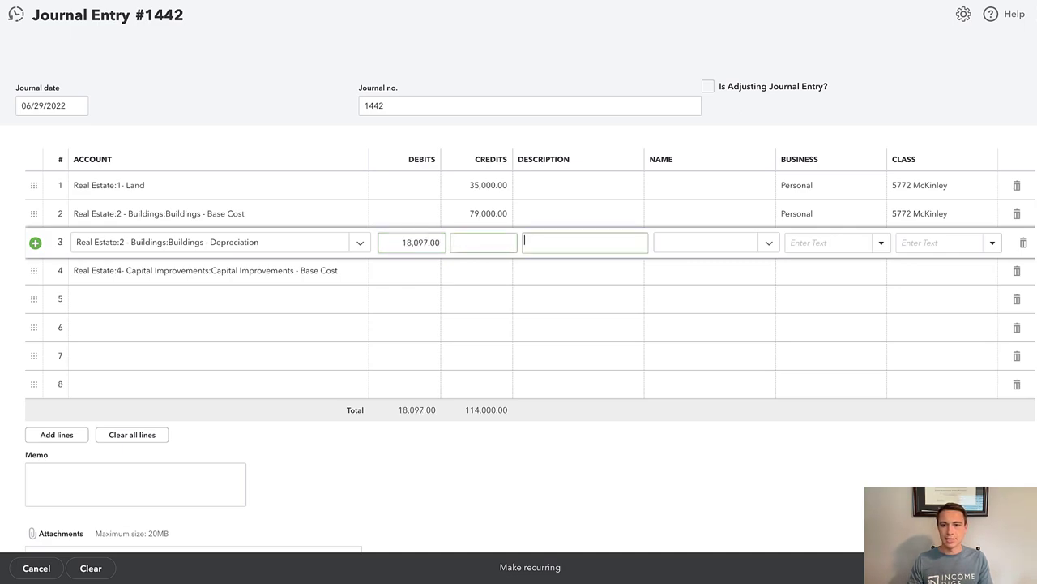
type("Pers")
key("Tab")
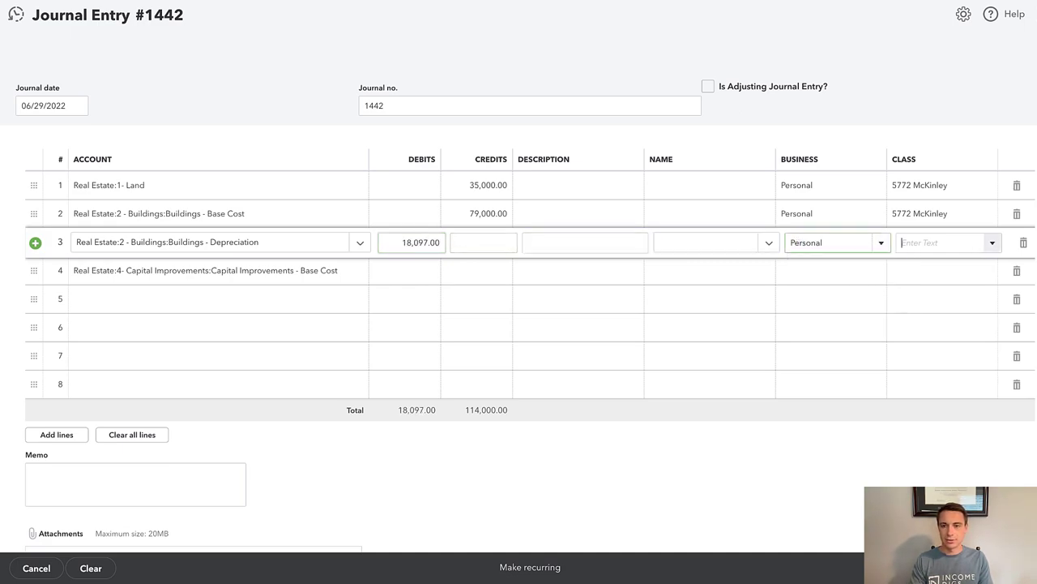
type("5772")
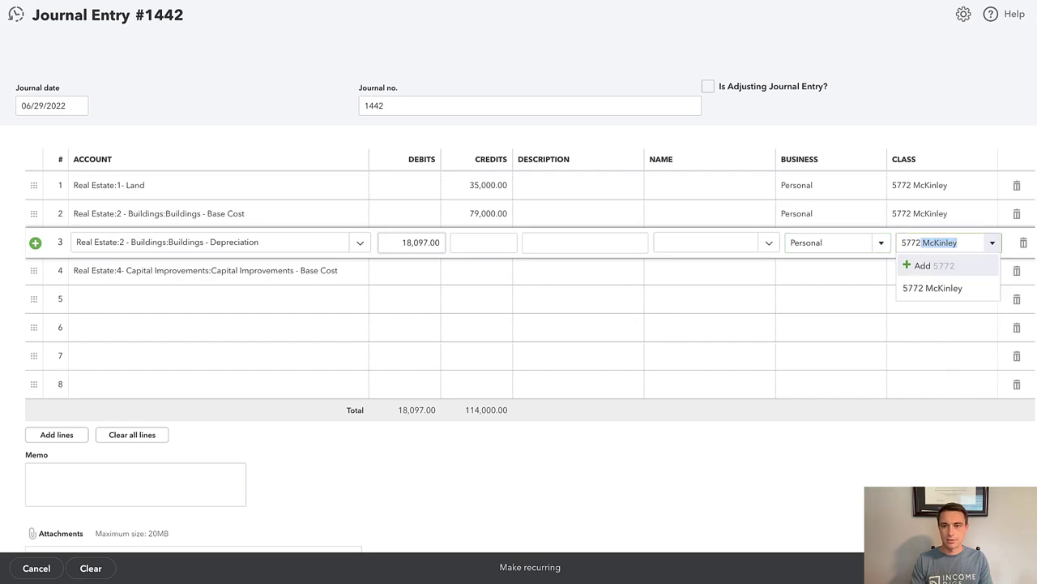
key("Tab")
Step: Credit Capital Improvements - Base Cost 1,681.97 on line 4
left_click(424, 263)
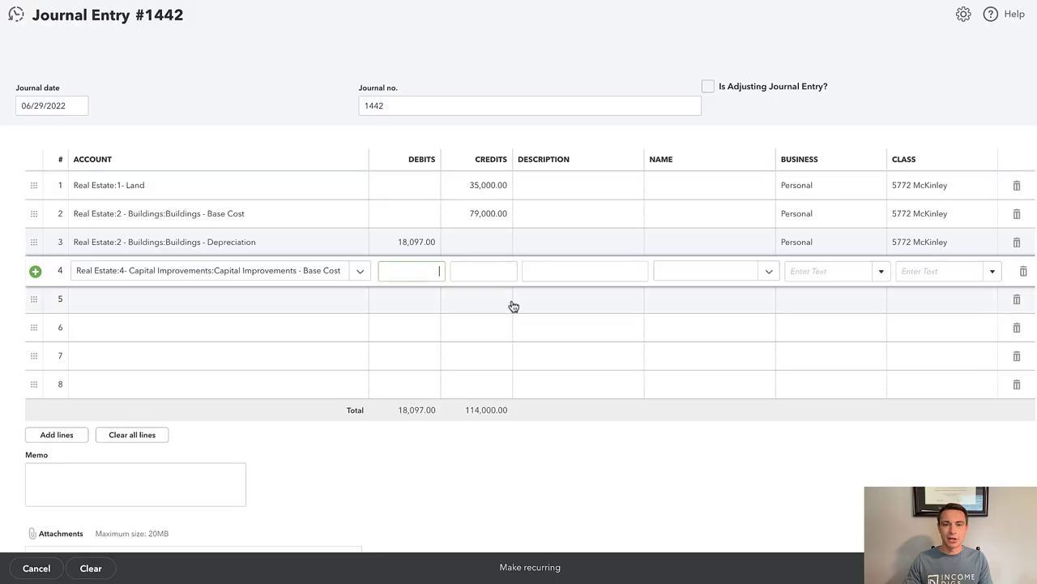
key("Tab")
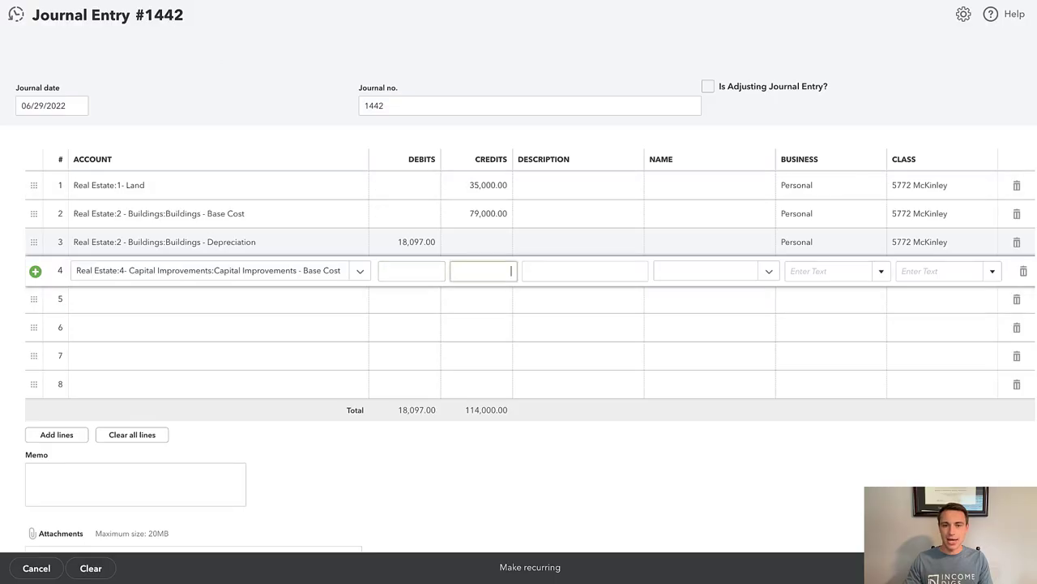
type("1,681.97")
key("Tab")
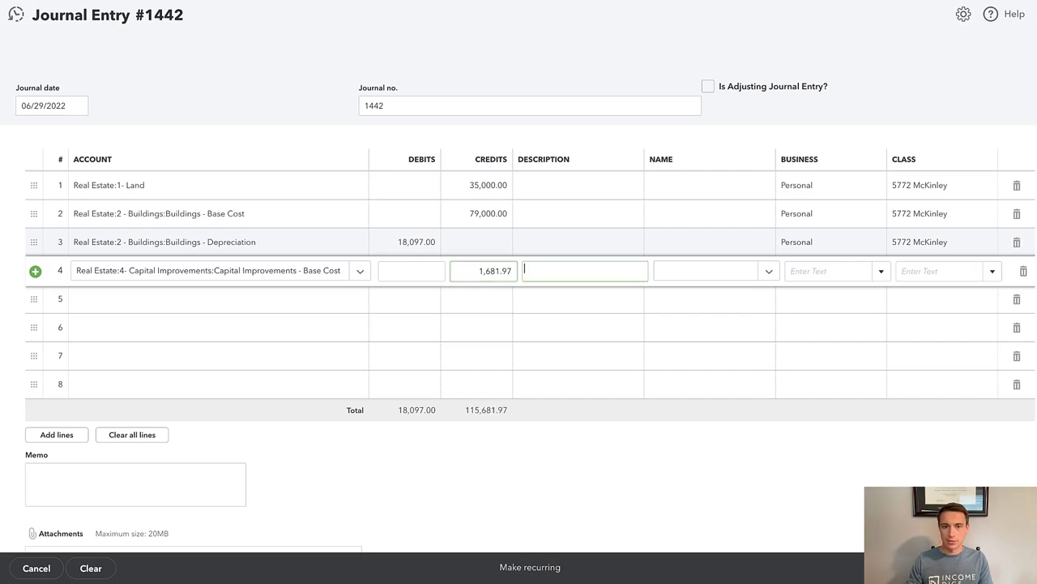
key("Tab")
key("Tab")
key("Tab")
key("Tab")
key("Tab")
key("Tab")
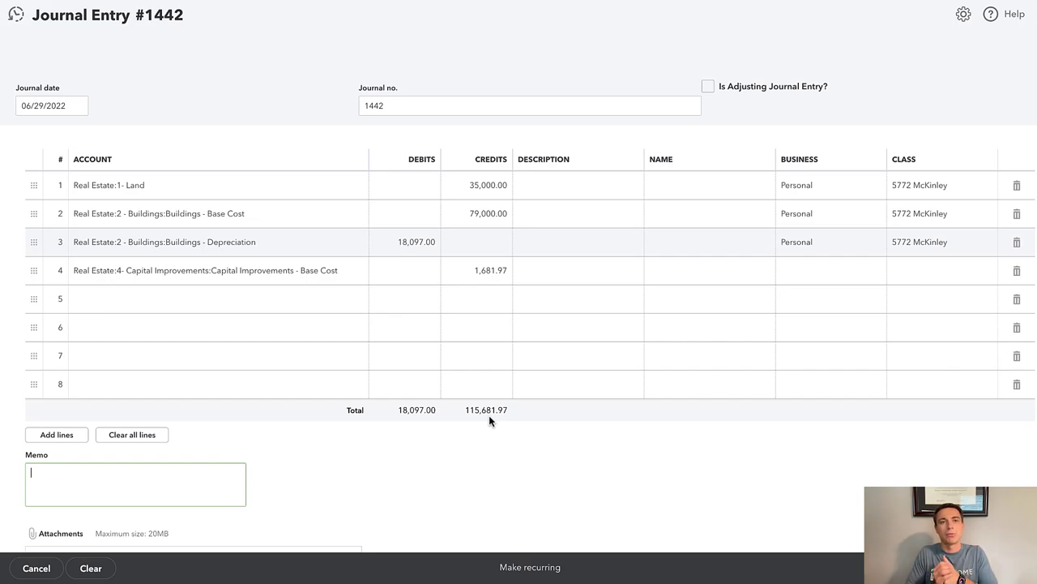
left_click(258, 303)
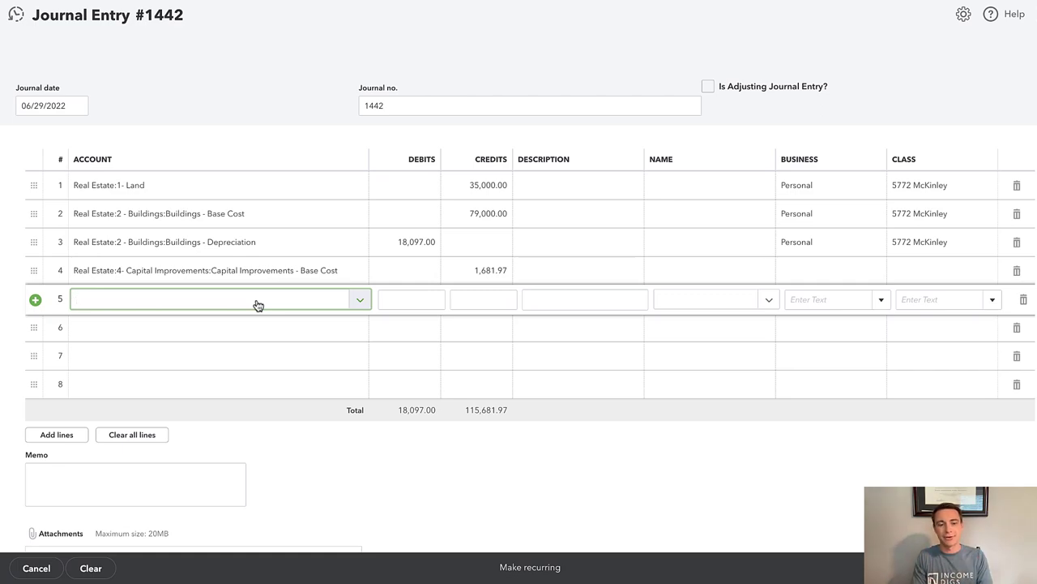
Step: Add a Realized Gains line crediting 84,915.03, computed as 182,500 minus 97,584.97
type("REALI")
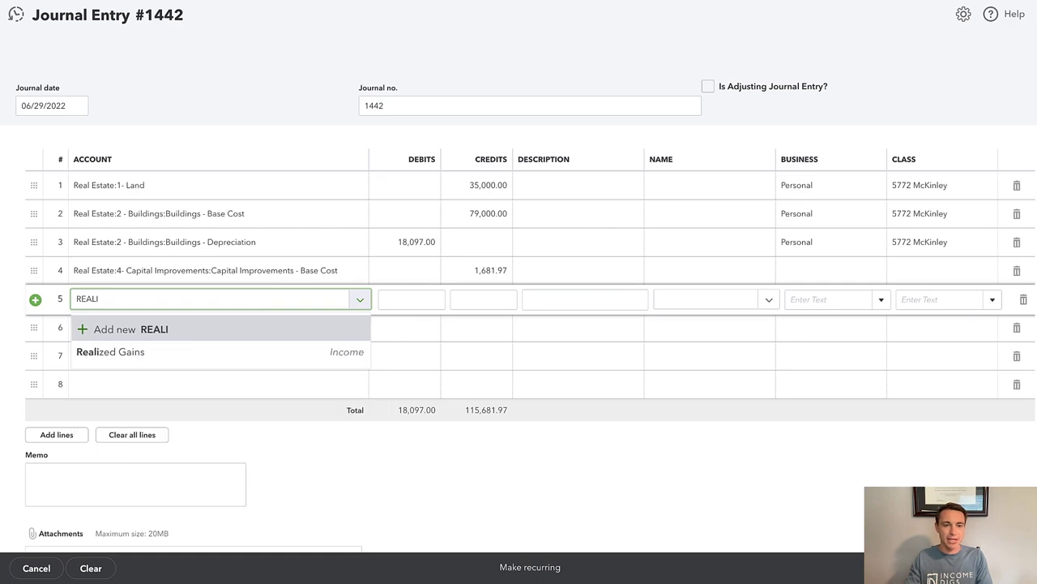
left_click(88, 358)
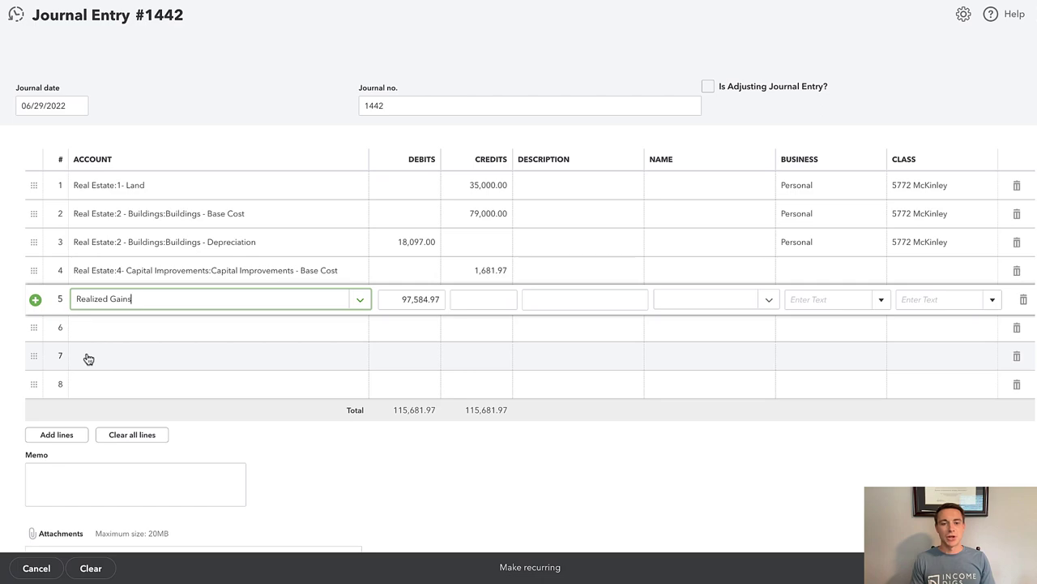
key("Tab")
key("ctrl+c")
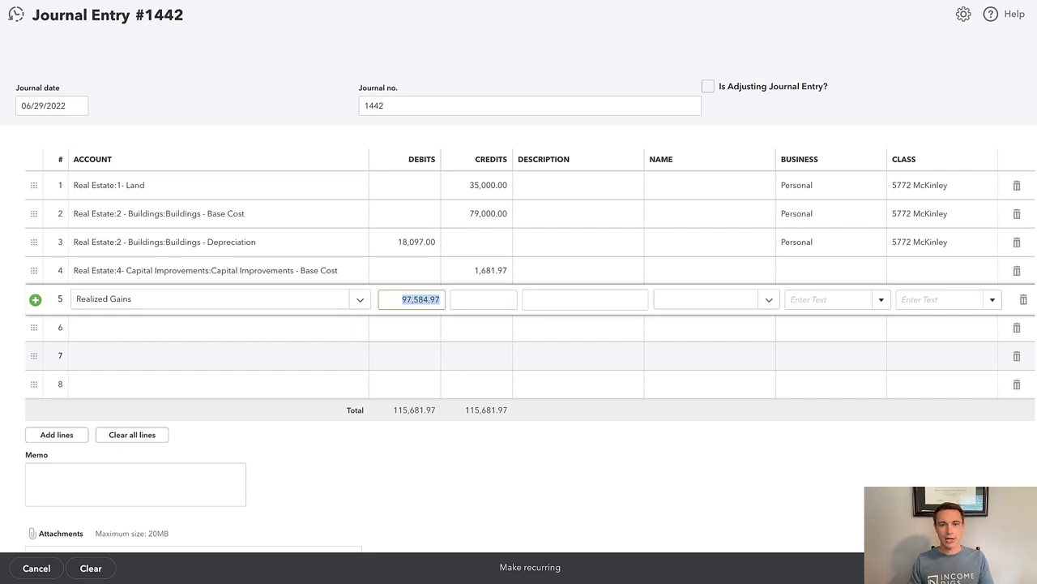
key("BackSpace")
key("Tab")
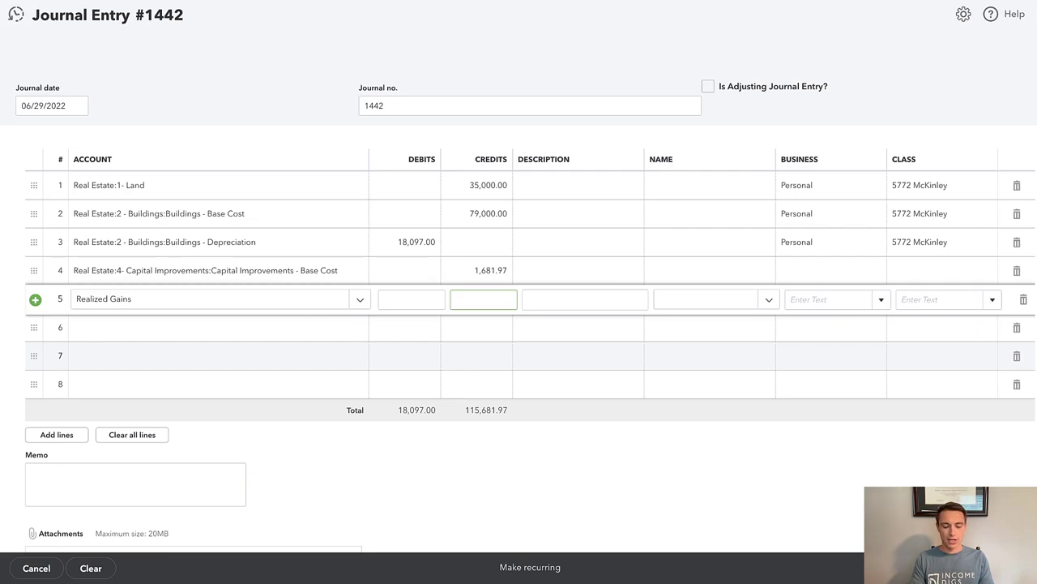
type("182500-")
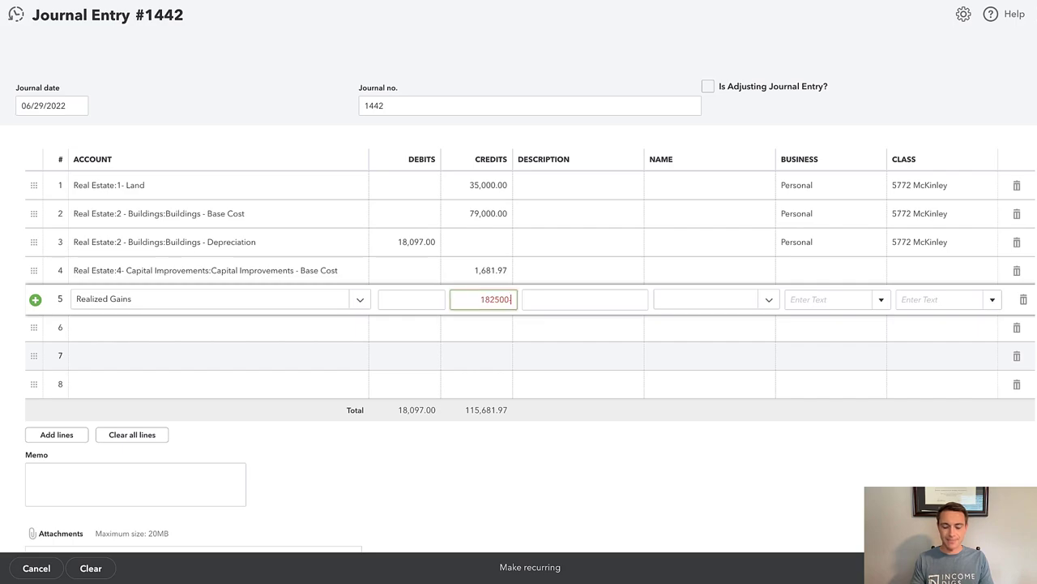
key("ctrl+v")
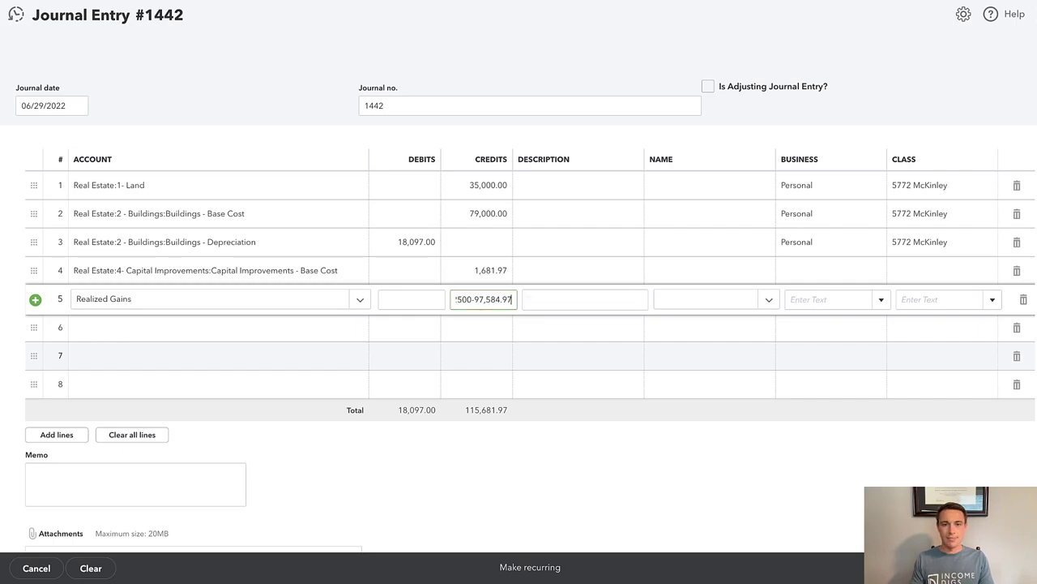
key("Tab")
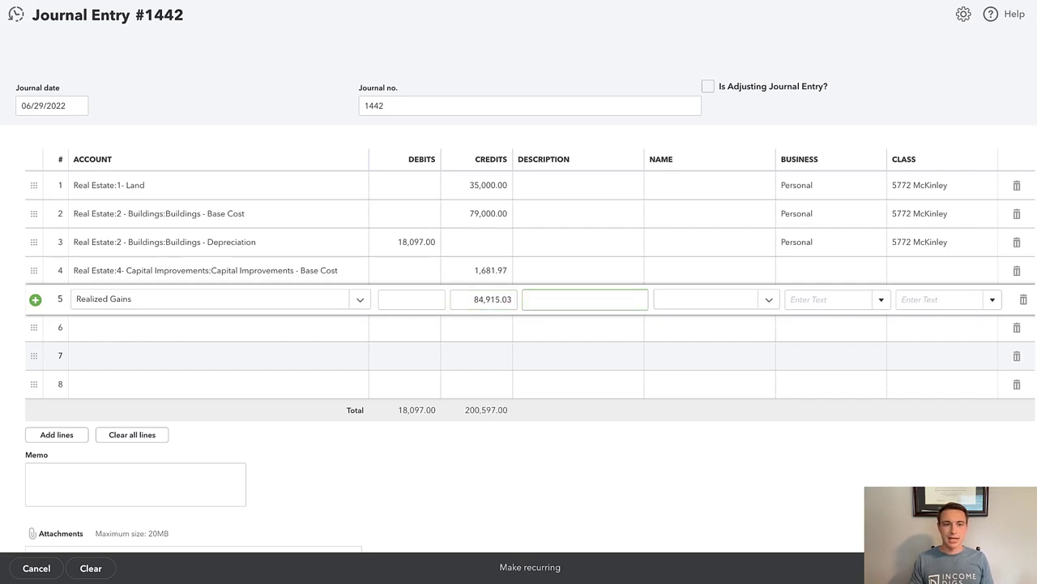
left_click(503, 494)
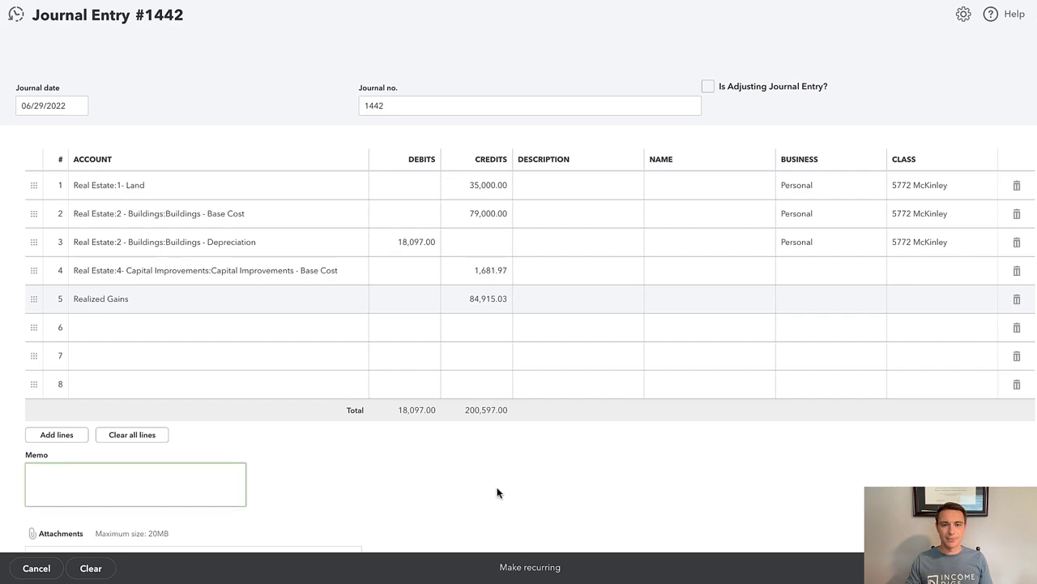
left_click(868, 271)
type("PER")
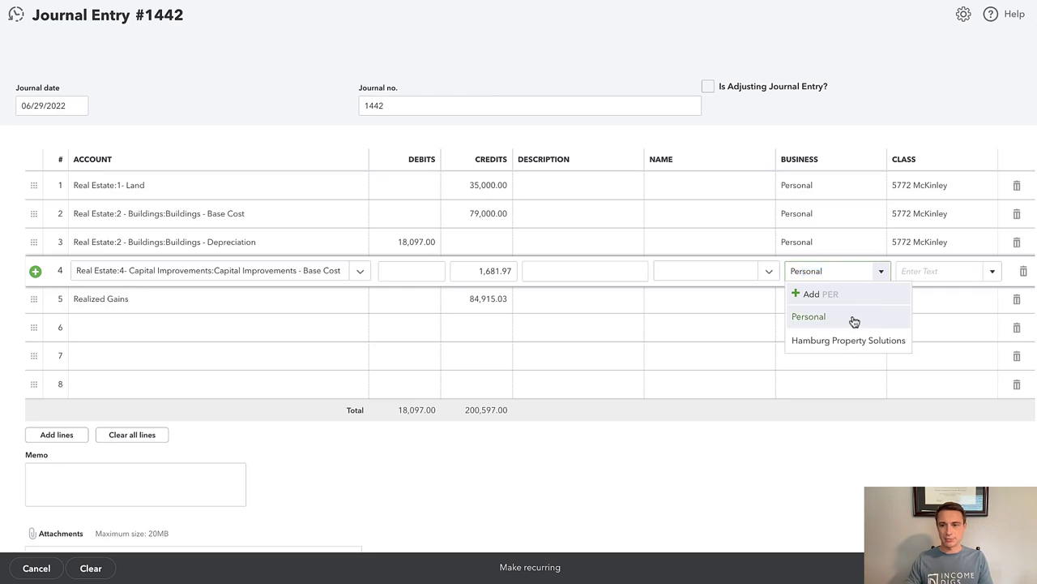
left_click(852, 321)
left_click(937, 270)
type("577")
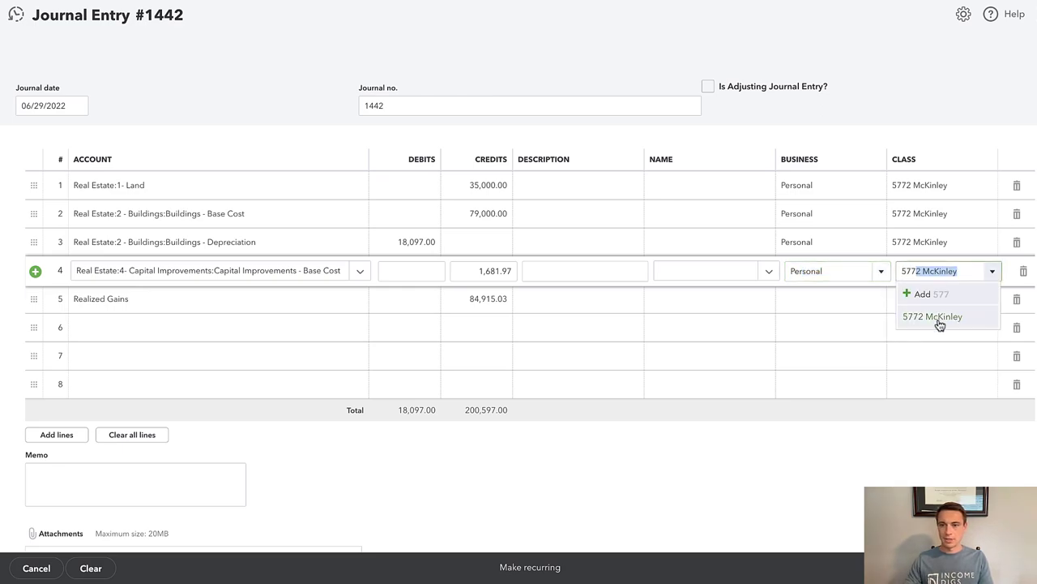
left_click(940, 324)
left_click(816, 298)
type("PER")
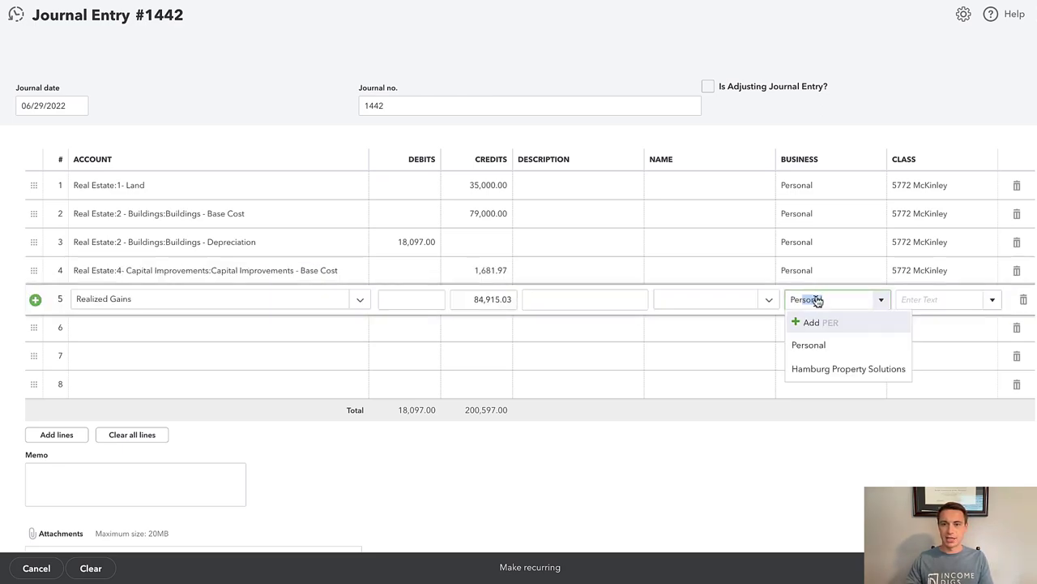
left_click(859, 342)
left_click(940, 299)
type("5772 McKinley")
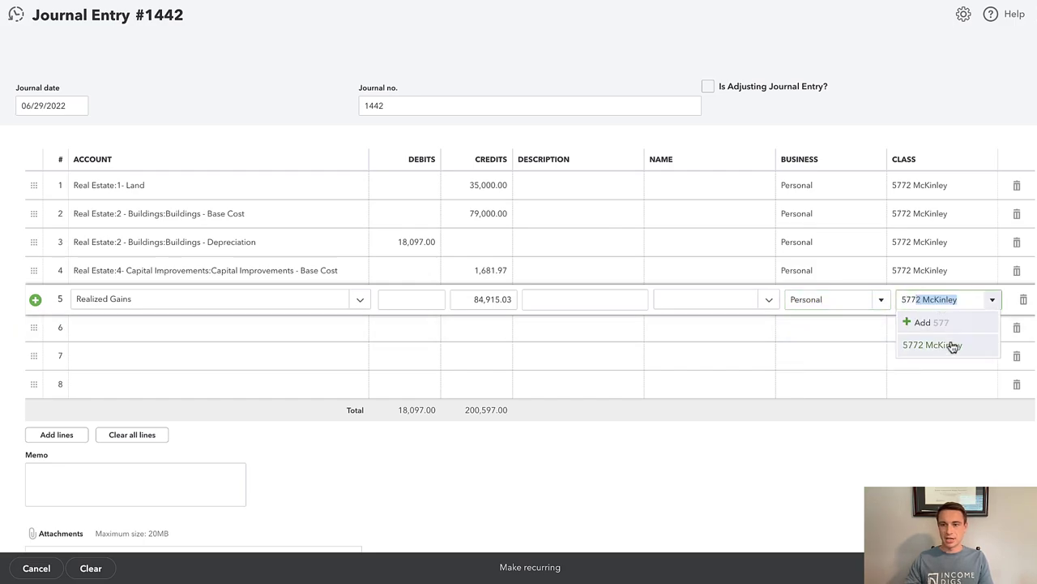
left_click(947, 347)
key("Tab")
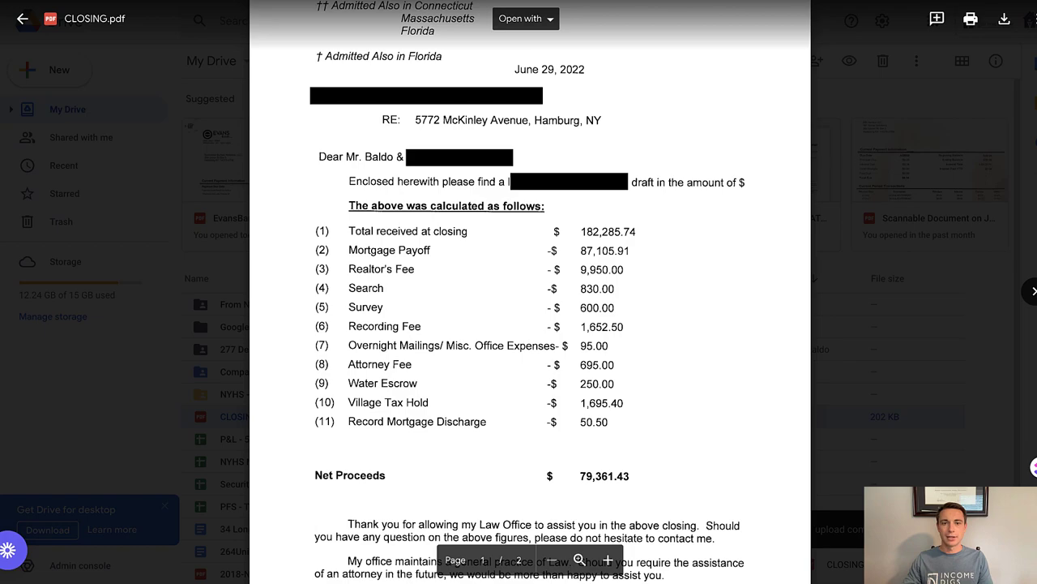
Step: Scroll to the page 2 closing statement in CLOSING.pdf, then start journal line 6
scroll(554, 151, "down", 10)
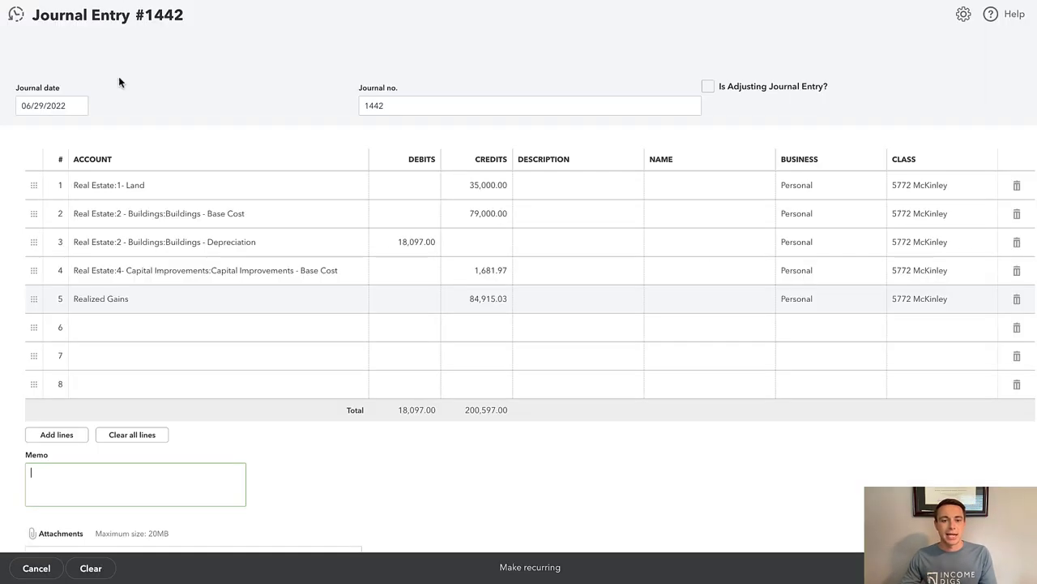
left_click(141, 324)
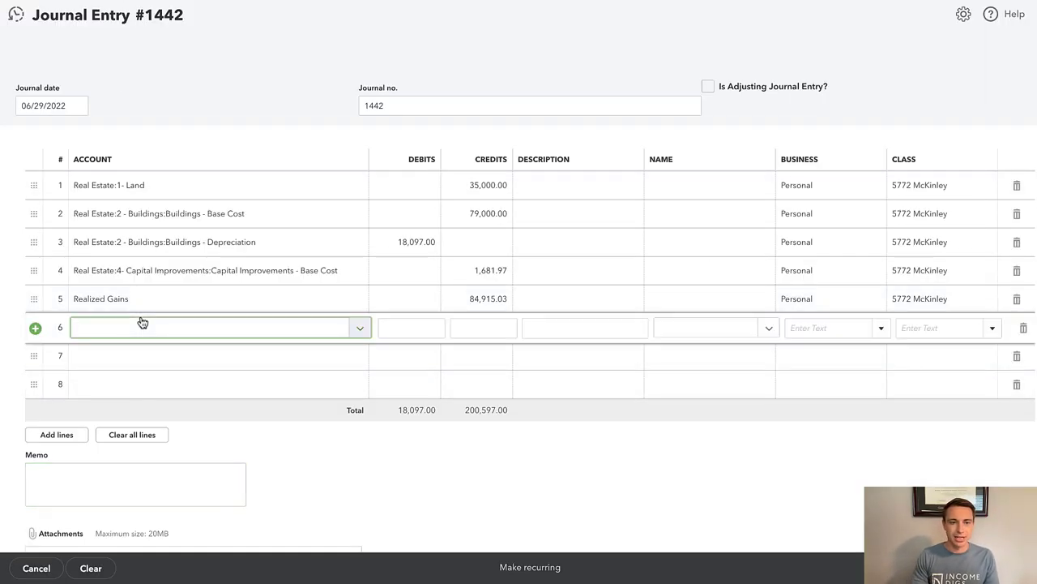
type("PROPER")
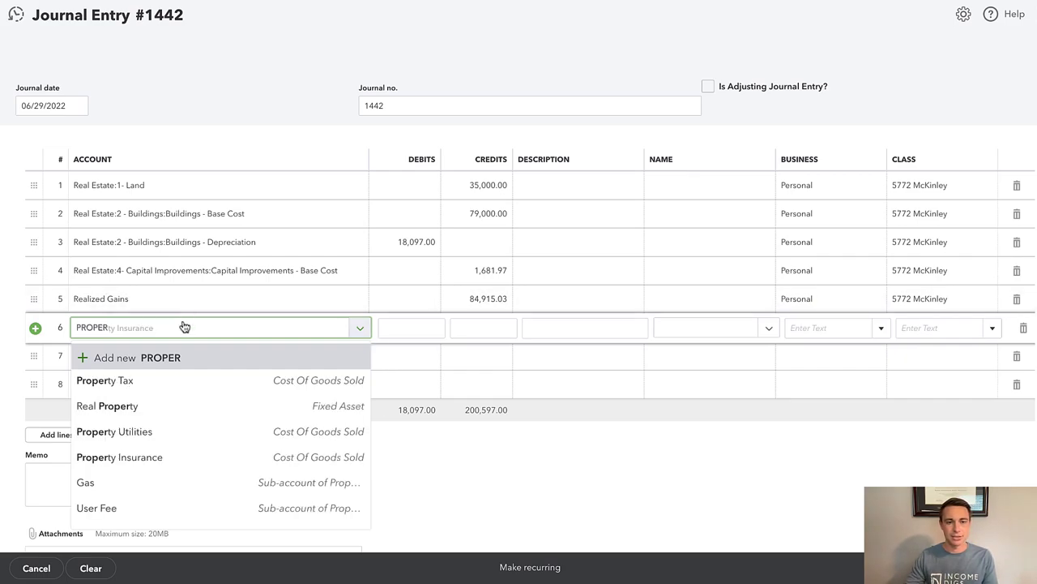
left_click(176, 393)
key("Tab")
key("Tab")
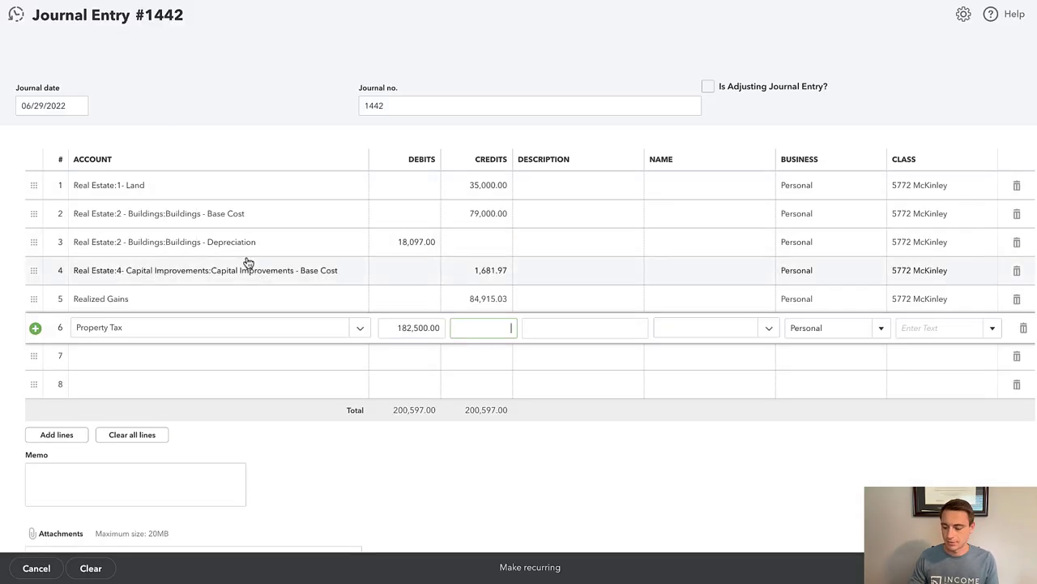
type("1162.50")
key("Tab")
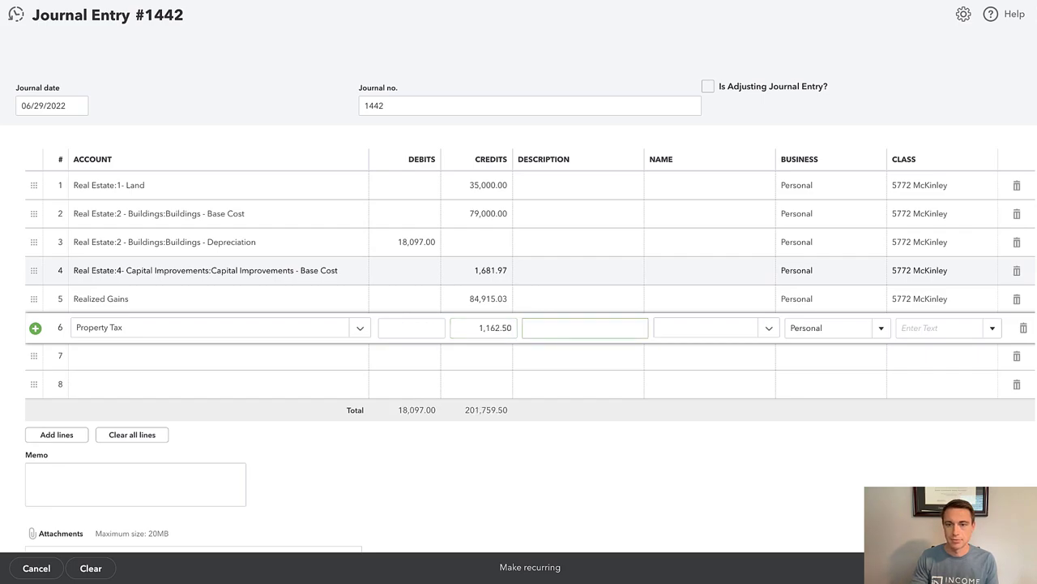
key("Tab")
key("Tab")
key("Tab")
type("577")
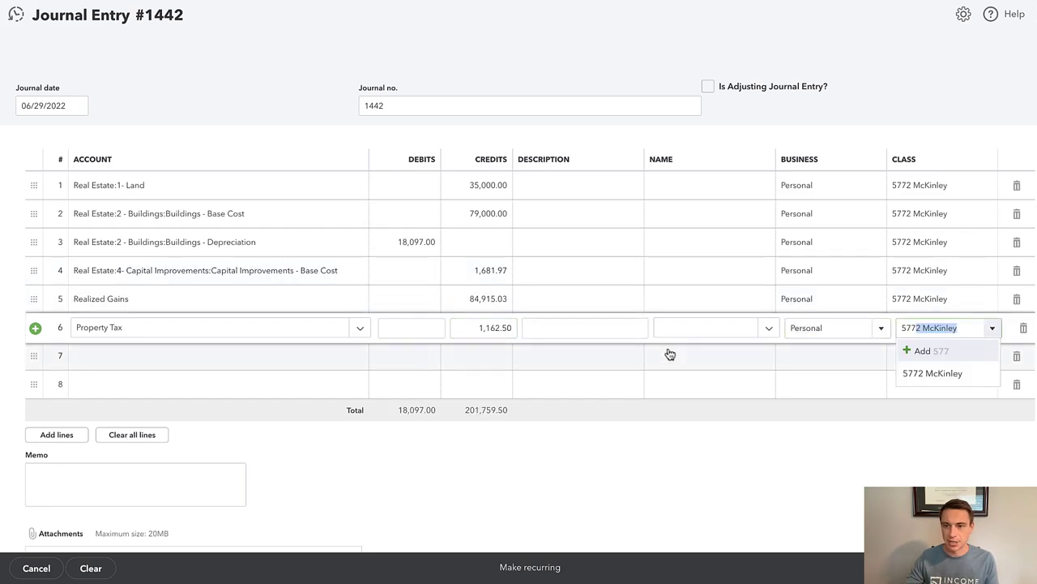
left_click(908, 377)
left_click(180, 359)
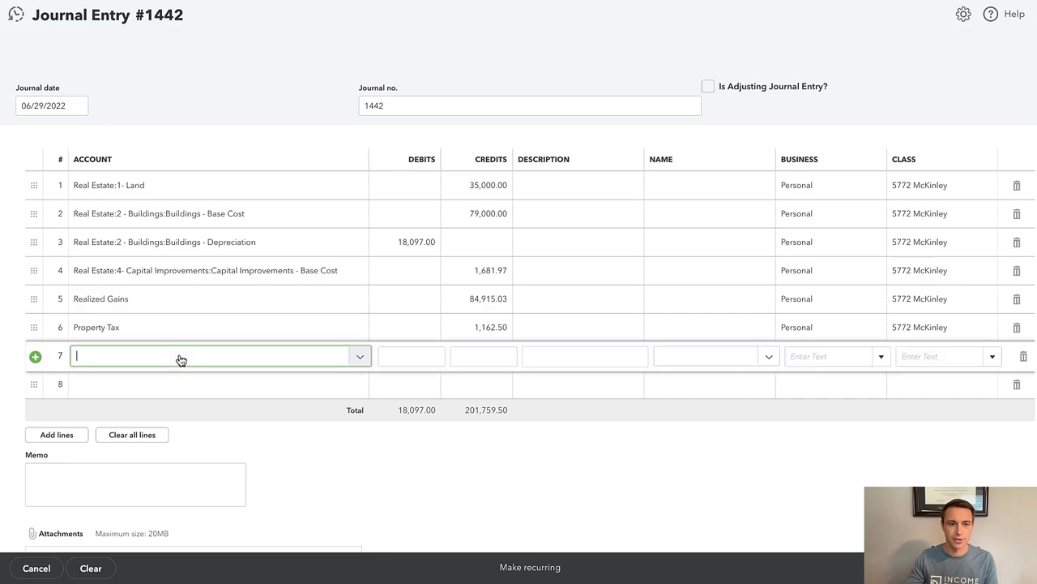
type("PROPER")
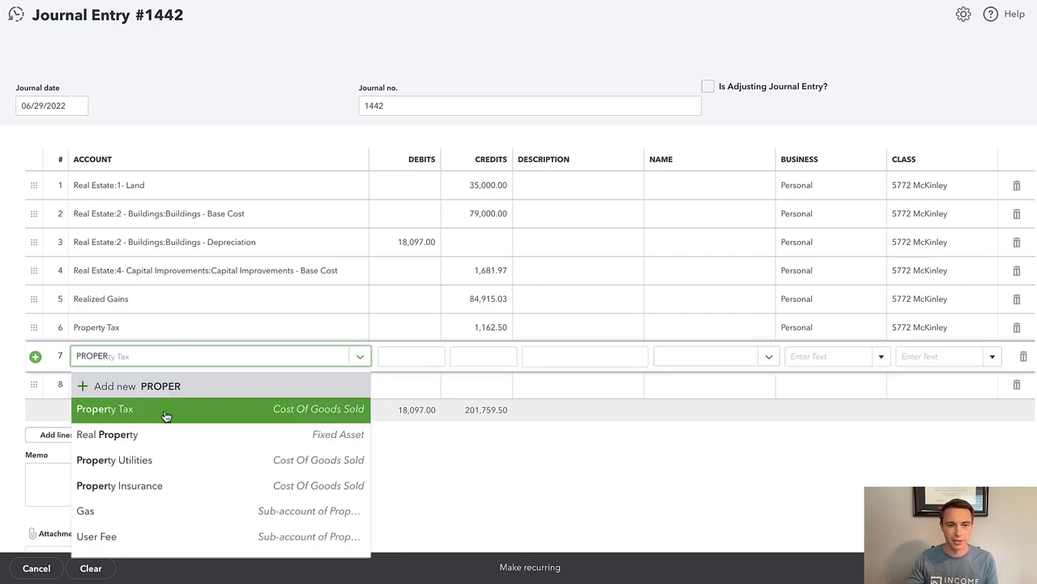
left_click(165, 414)
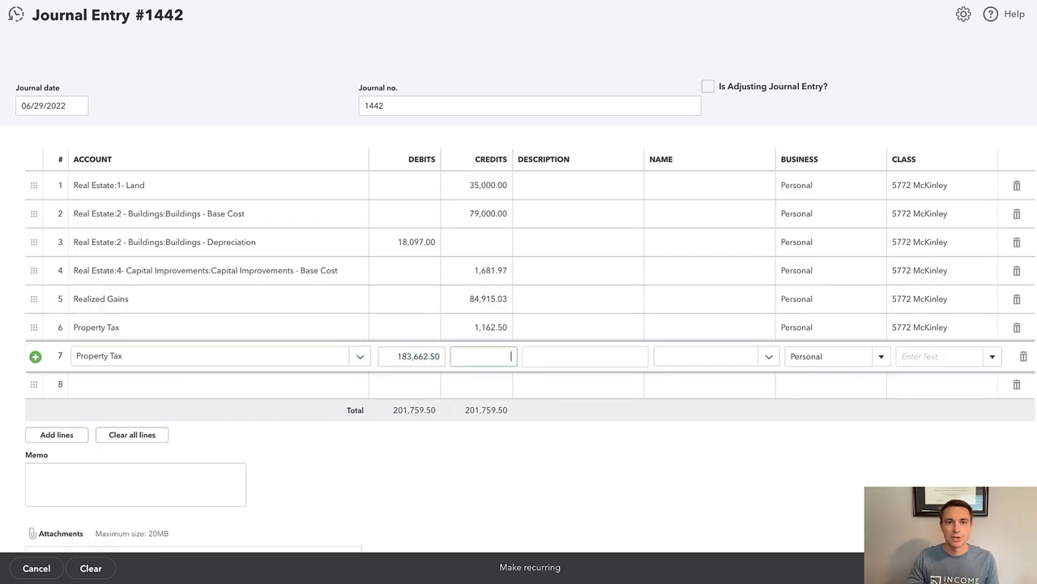
key("ctrl+Tab")
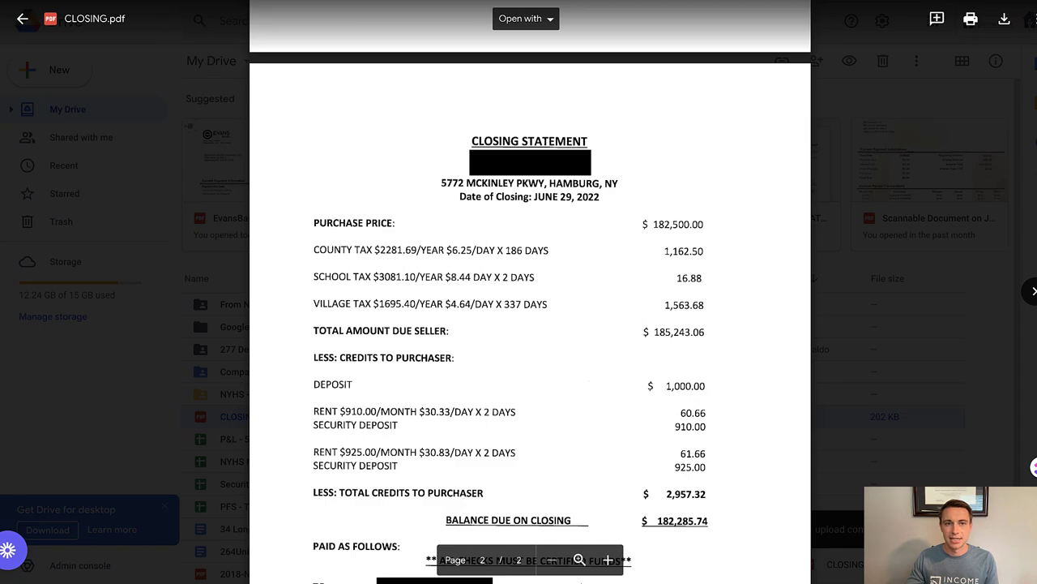
key("ctrl+Tab")
type("16.88")
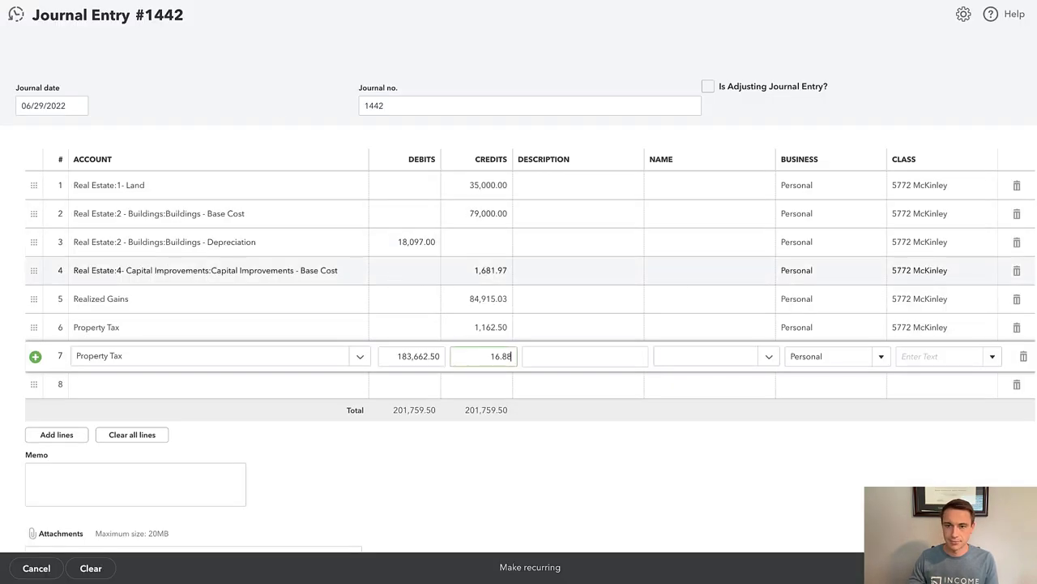
key("Tab")
key("Tab")
key("Tab")
key("Tab")
type("5772")
key("Return")
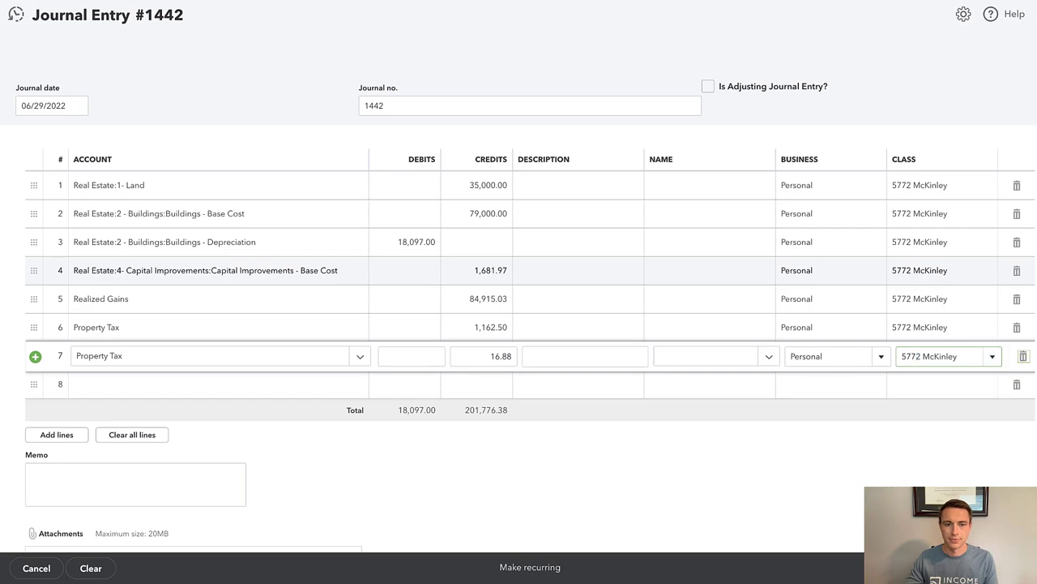
key("Tab")
type("PROPERTY TA")
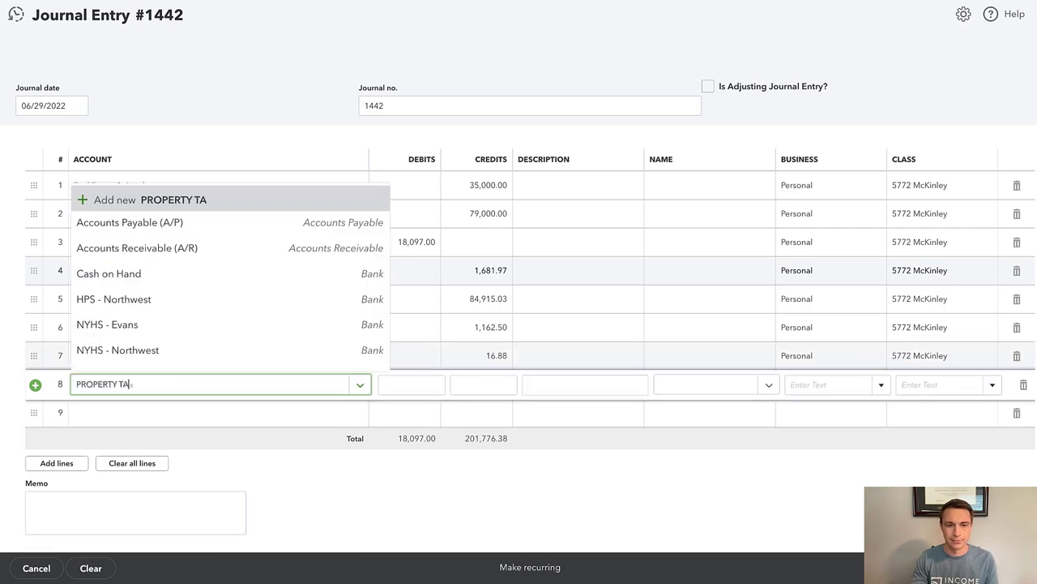
left_click(243, 435)
key("Tab")
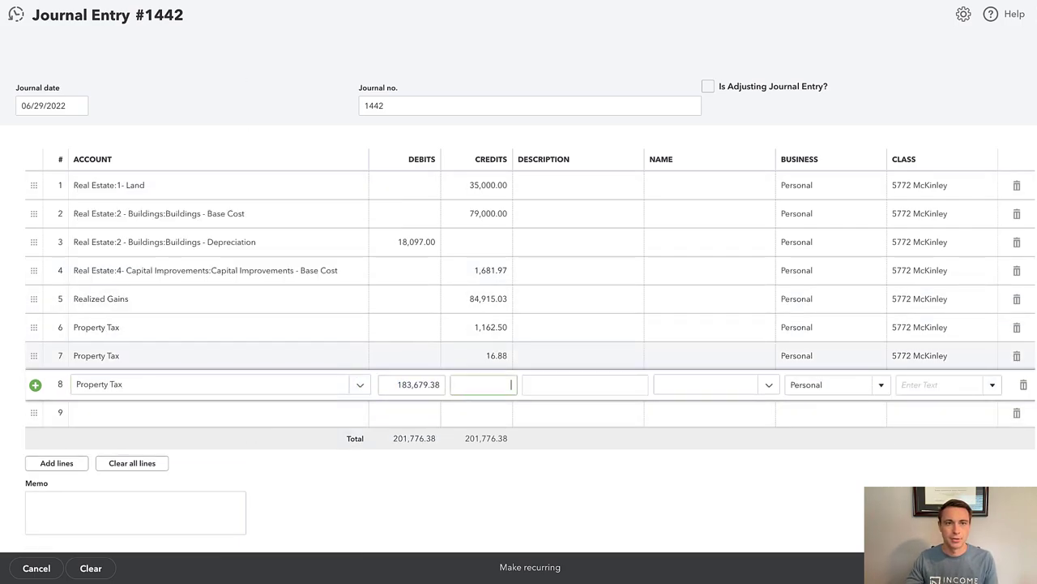
key("alt+Tab")
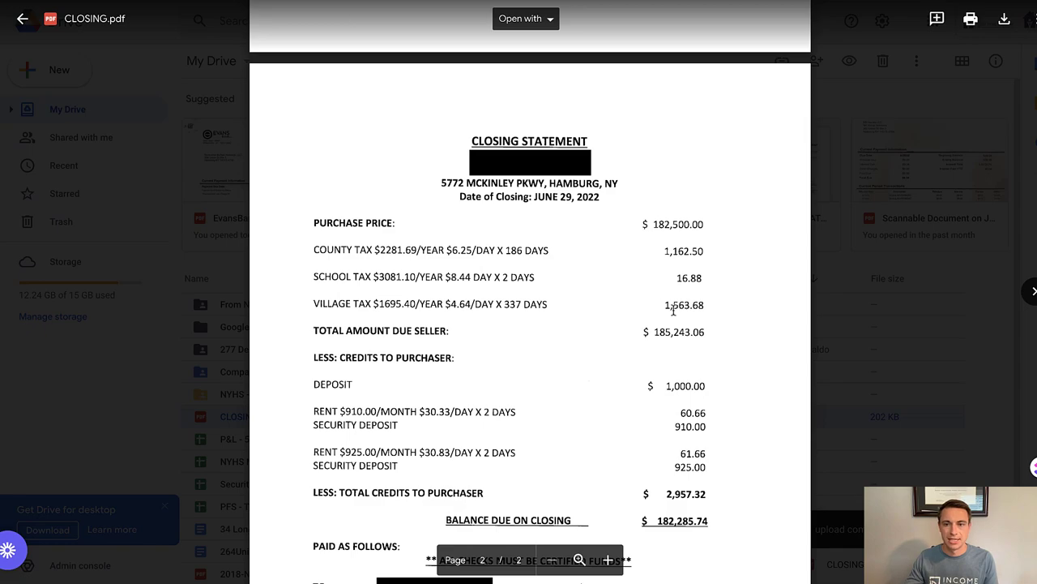
key("alt+Tab")
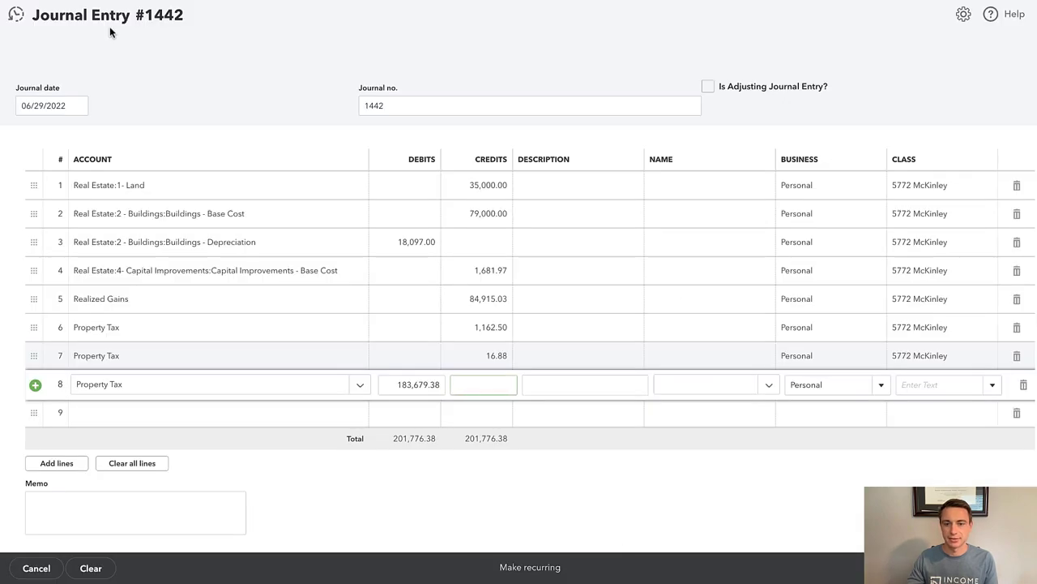
type("1563.68")
key("Tab")
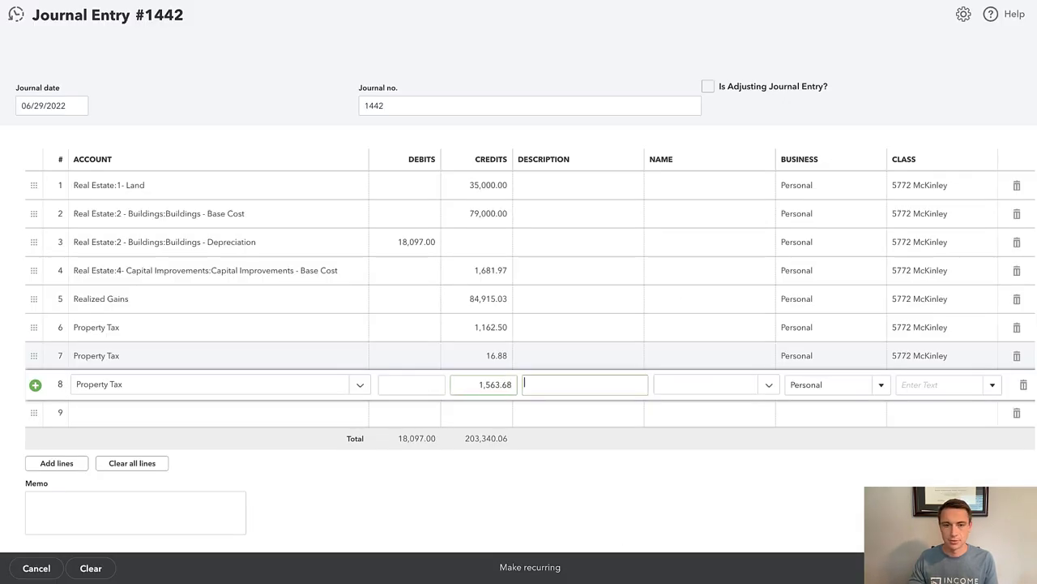
key("Tab")
key("Tab")
key("Tab")
type("5677")
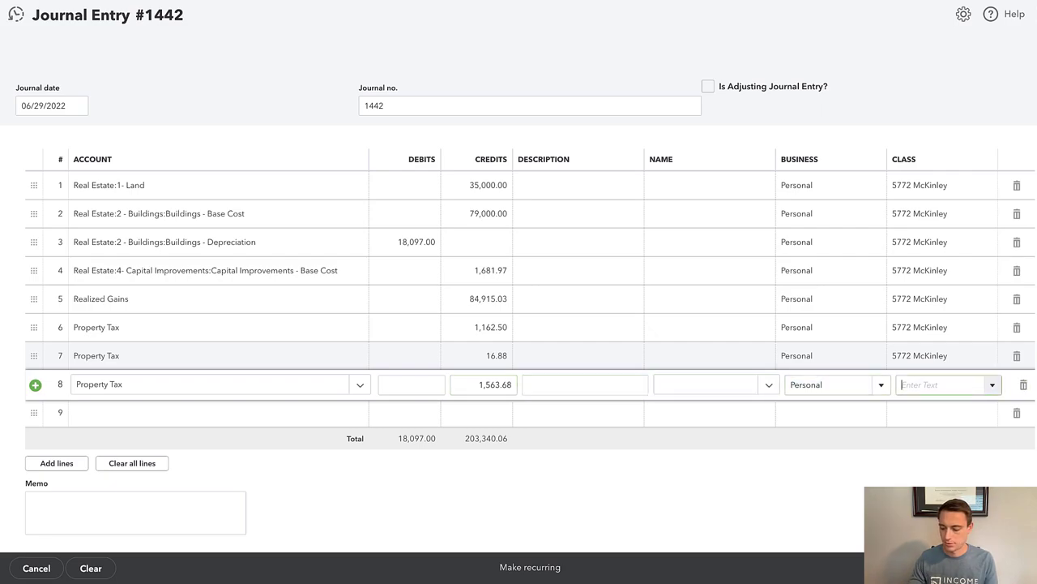
key("BackSpace")
key("BackSpace")
key("BackSpace")
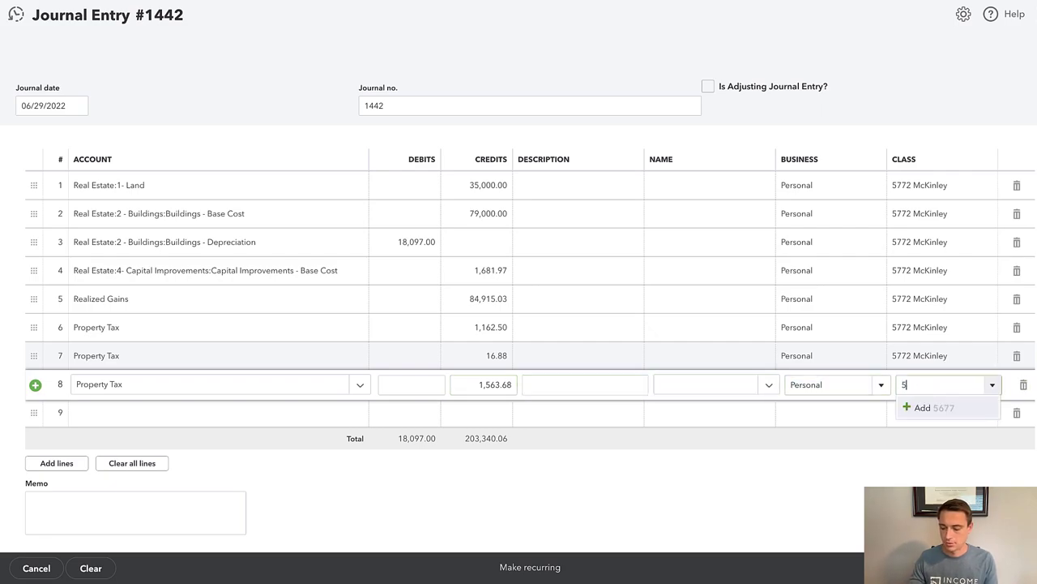
type("77")
left_click(932, 430)
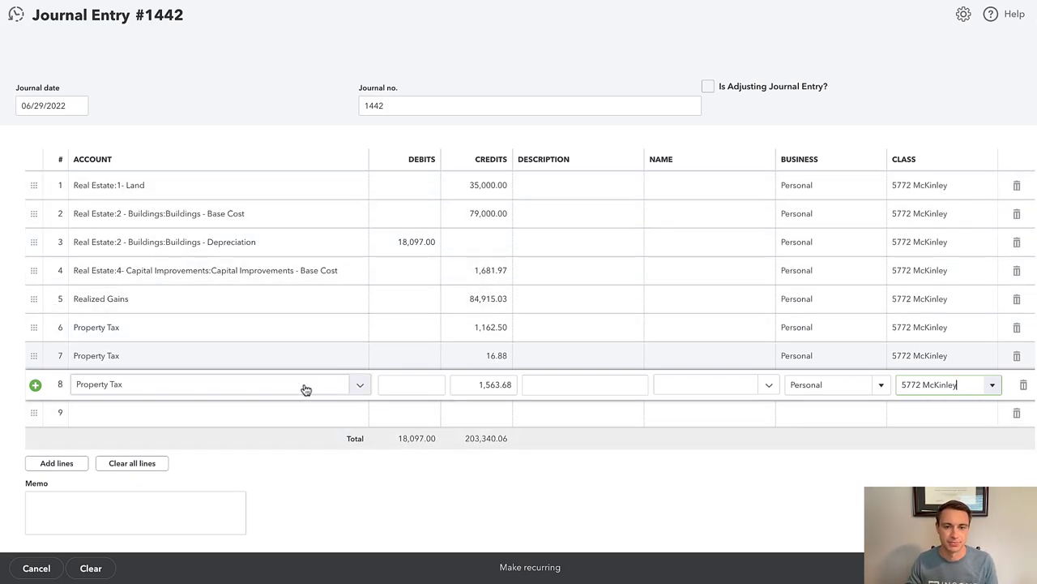
left_click(192, 418)
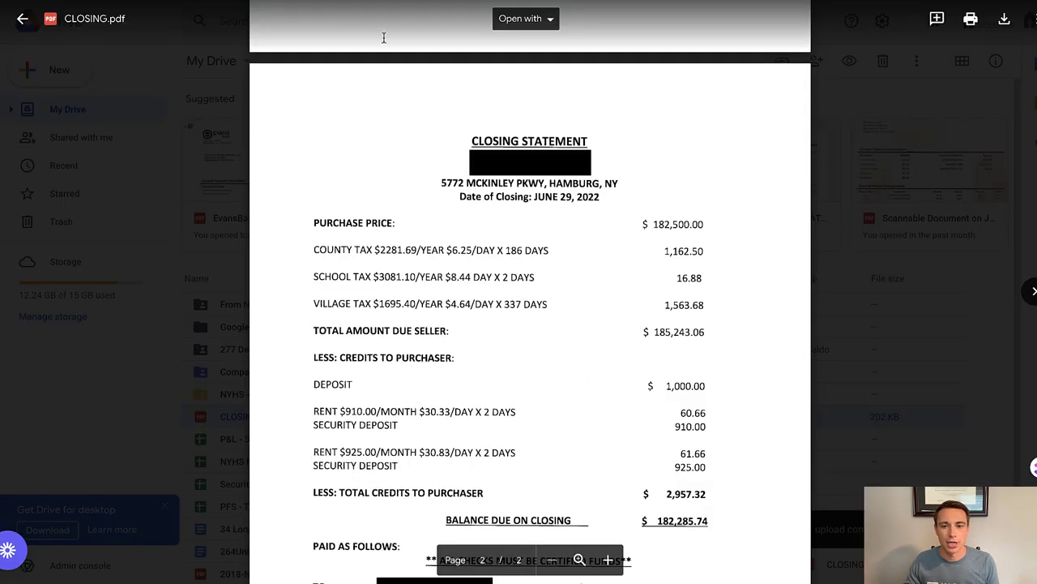
scroll(366, 243, "down", 2)
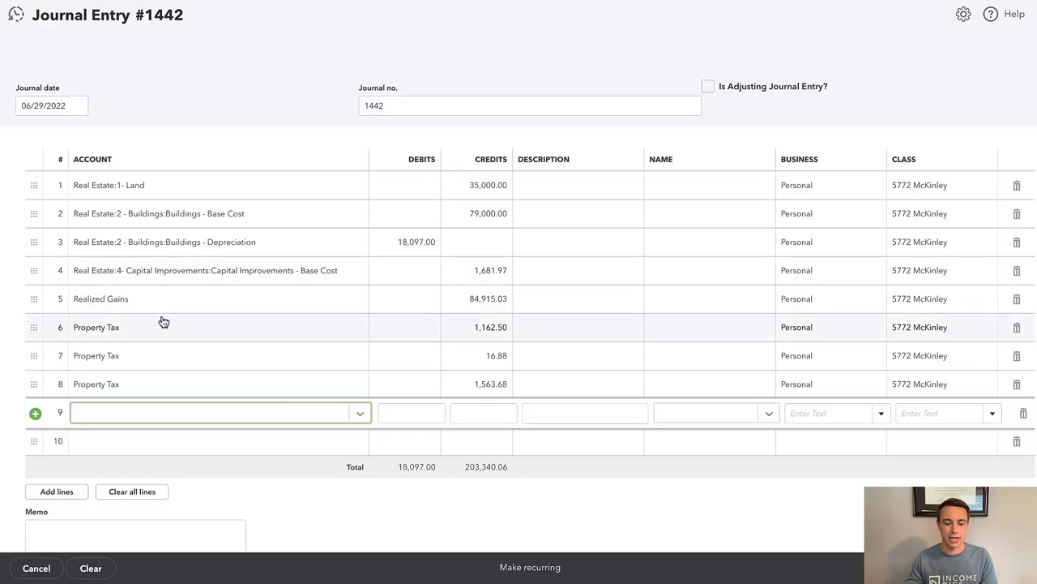
type("PRO")
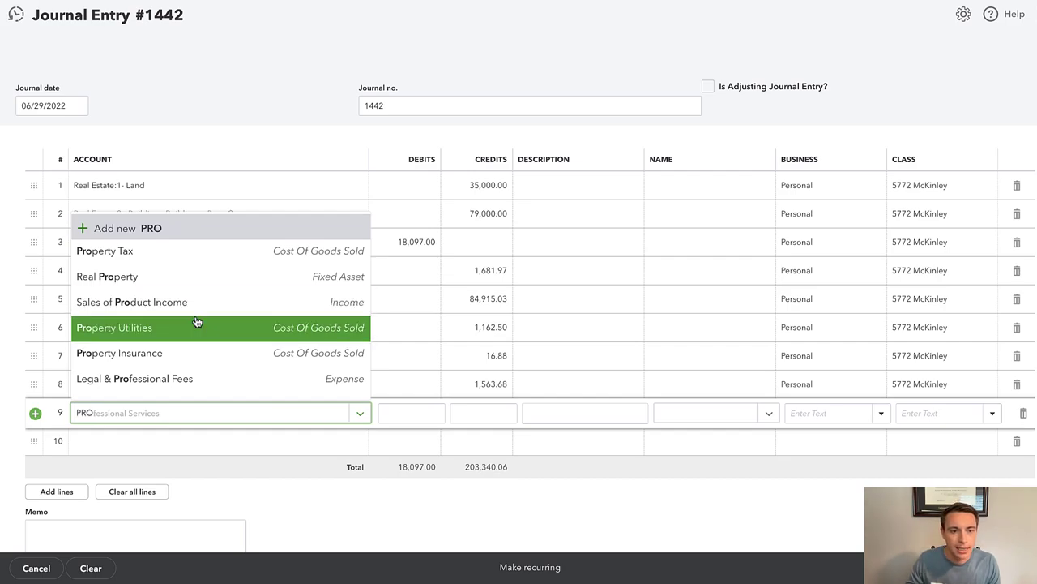
scroll(163, 360, "down", 3)
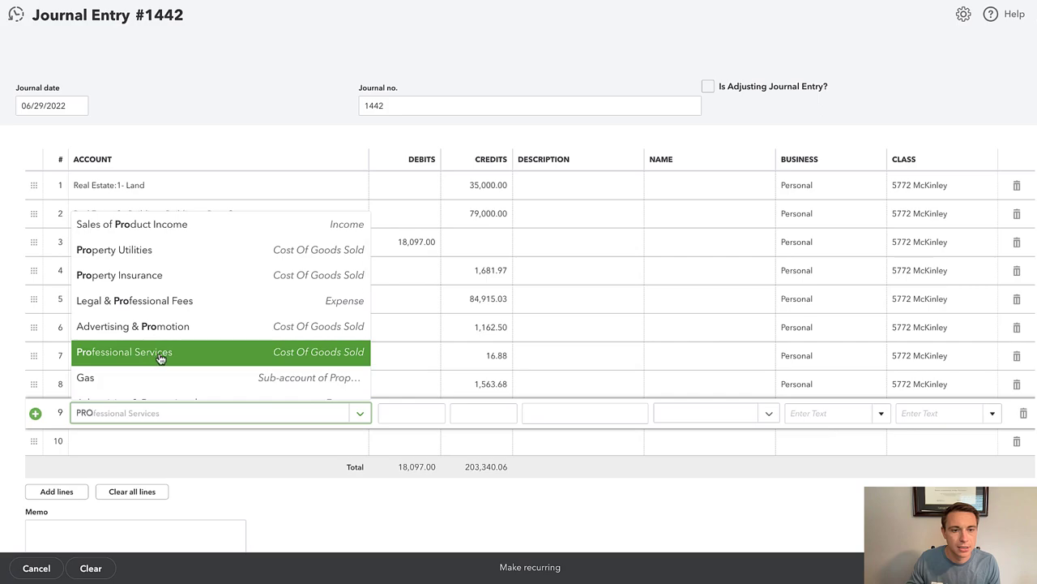
left_click(161, 361)
key("Tab")
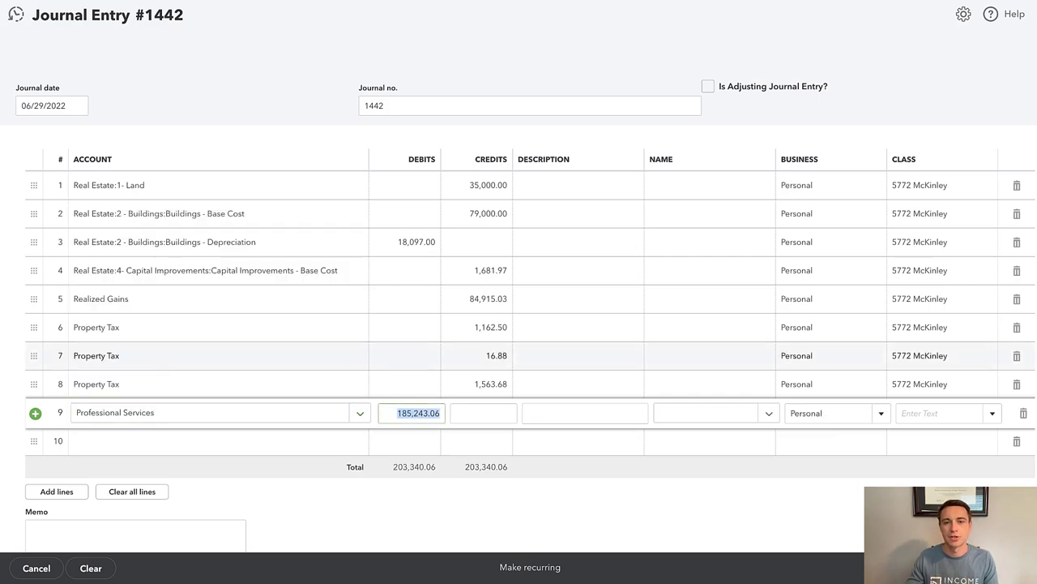
type("100")
key("Tab")
key("Tab")
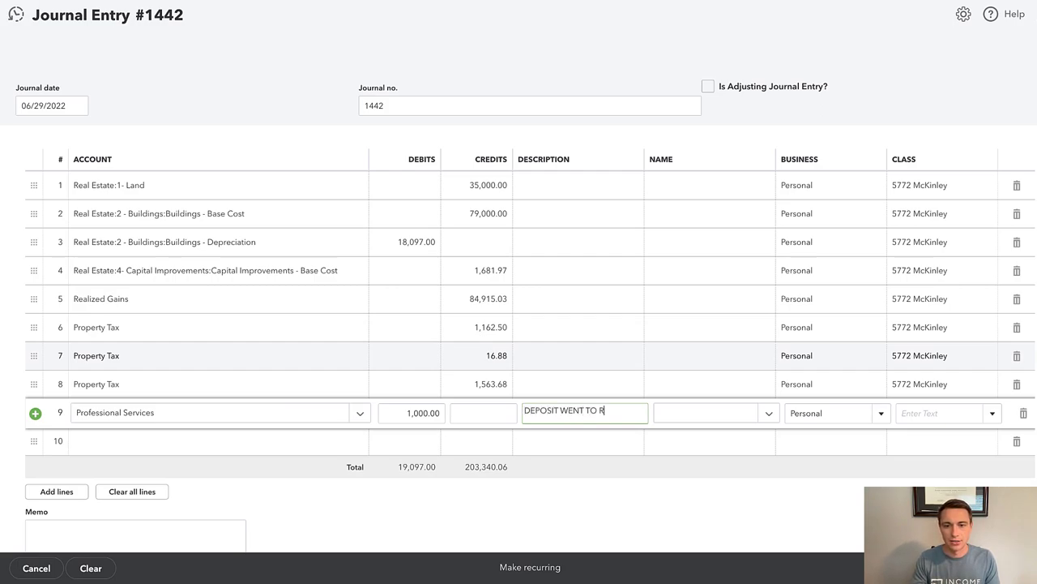
key("Tab")
key("Tab")
key("Tab")
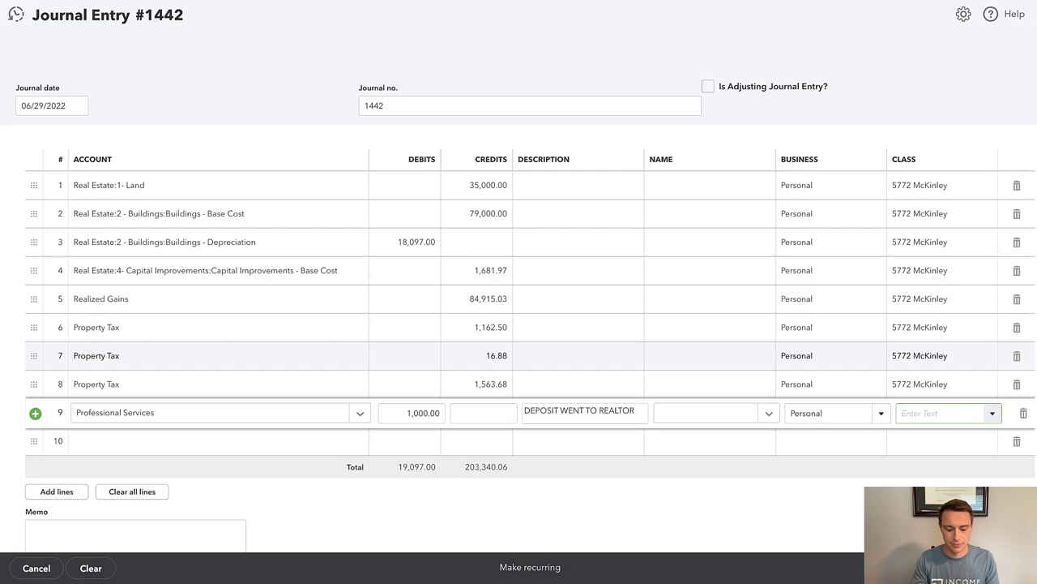
type("5772 McKinley")
key("Tab")
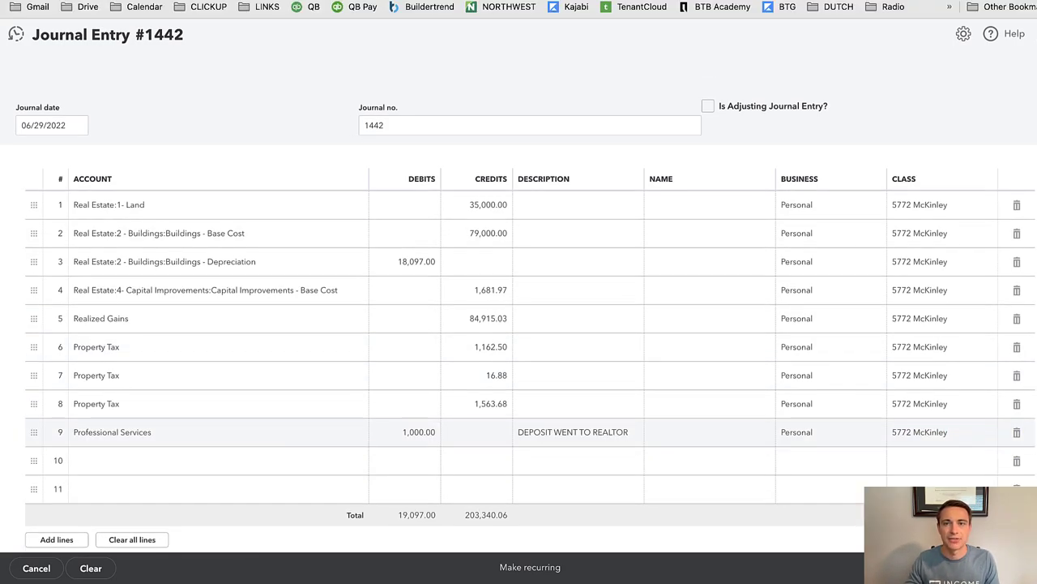
key("ctrl+Tab")
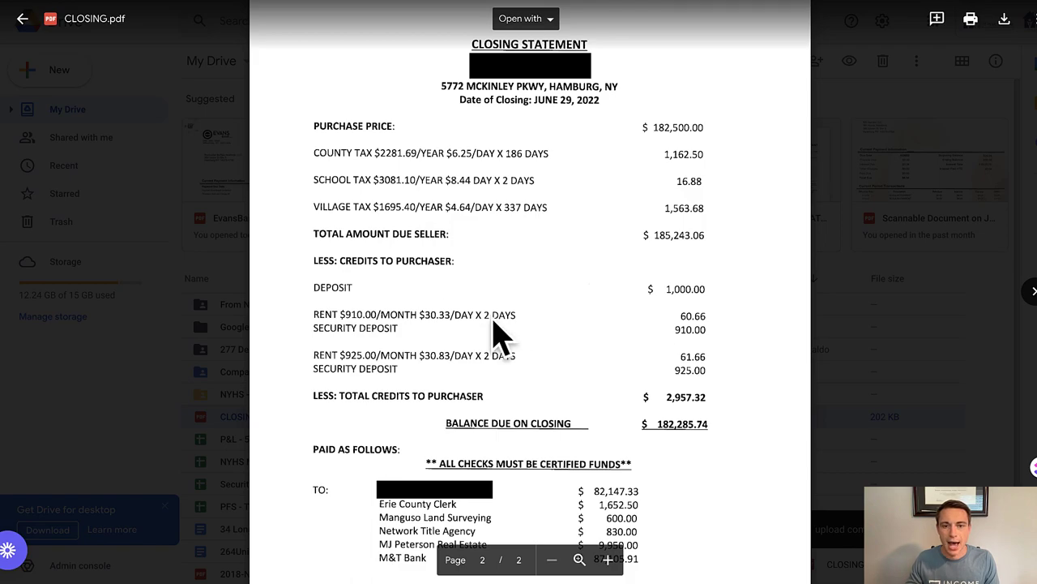
key("ctrl+shift+Tab")
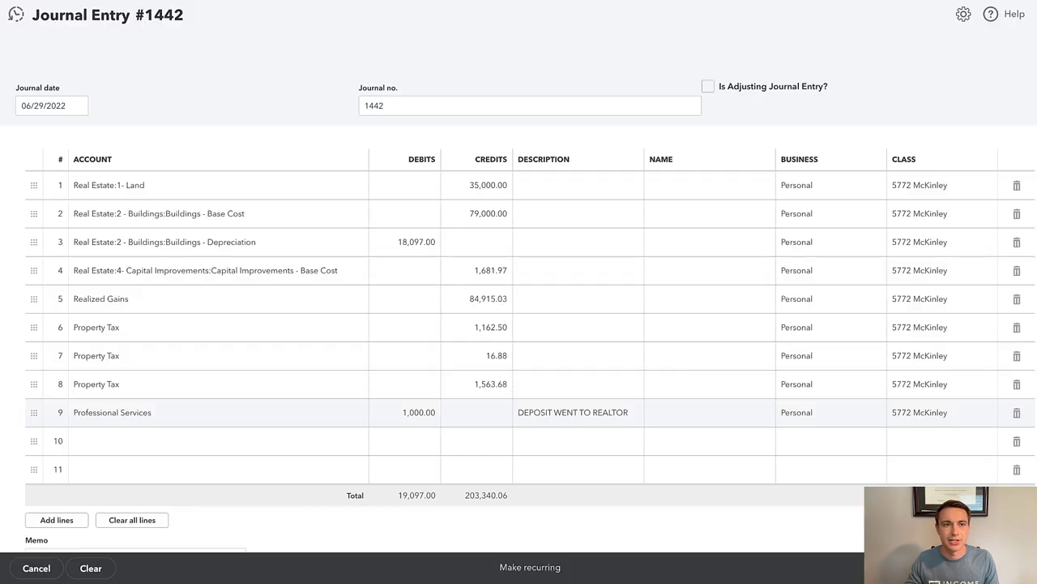
left_click(159, 443)
type("RENTAL")
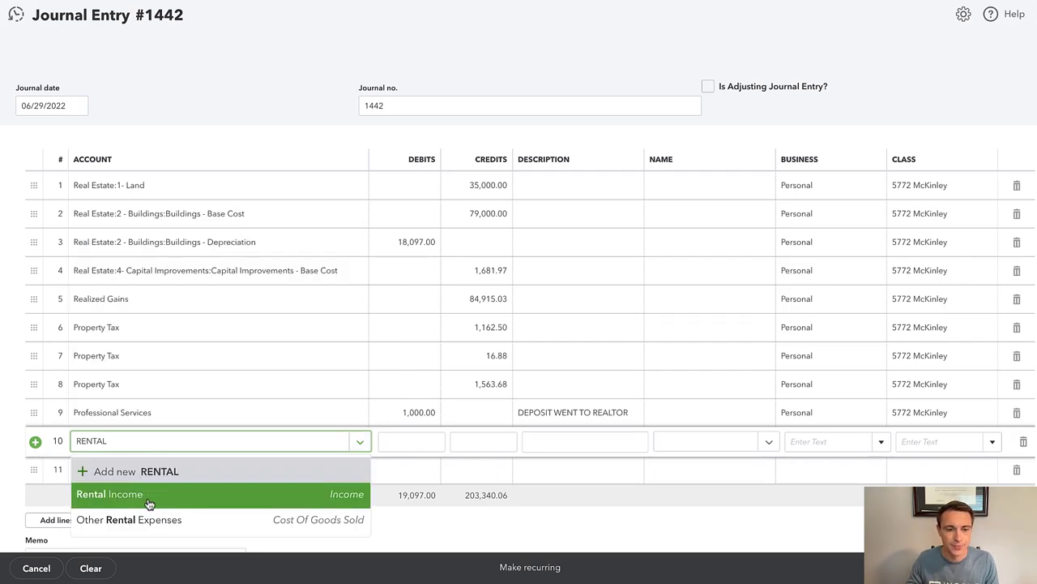
left_click(153, 498)
scroll(192, 386, "down", 1)
key("Tab")
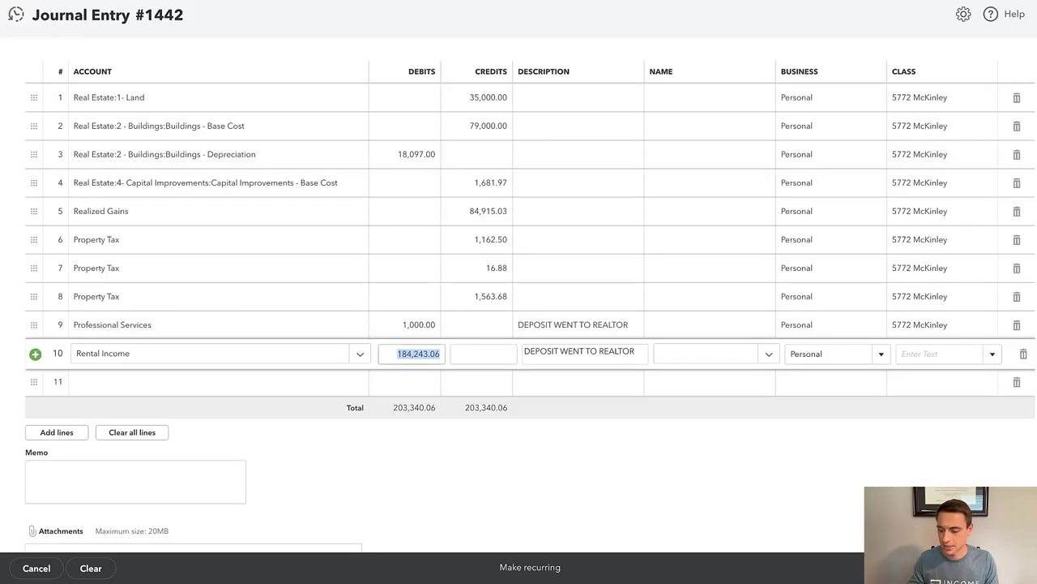
type("60")
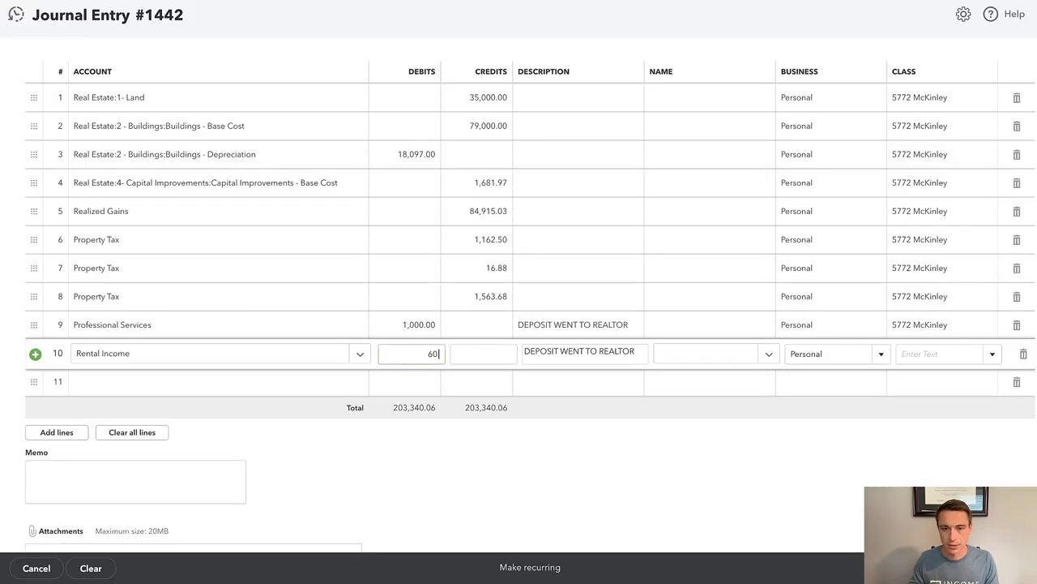
type(".66")
key("Tab")
key("Tab")
key("BackSpace")
key("Tab")
key("Tab")
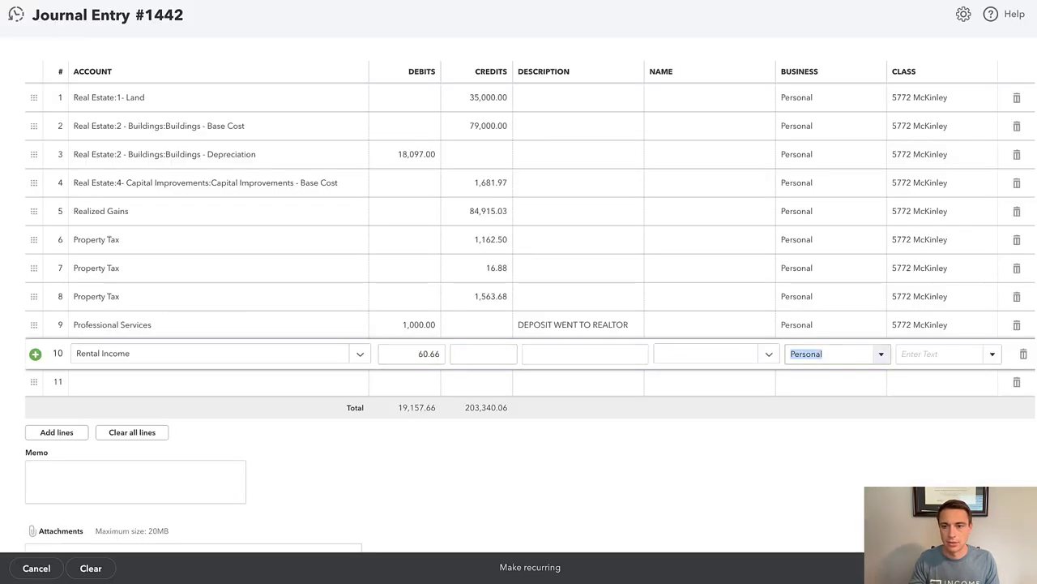
key("Tab")
type("577")
key("Tab")
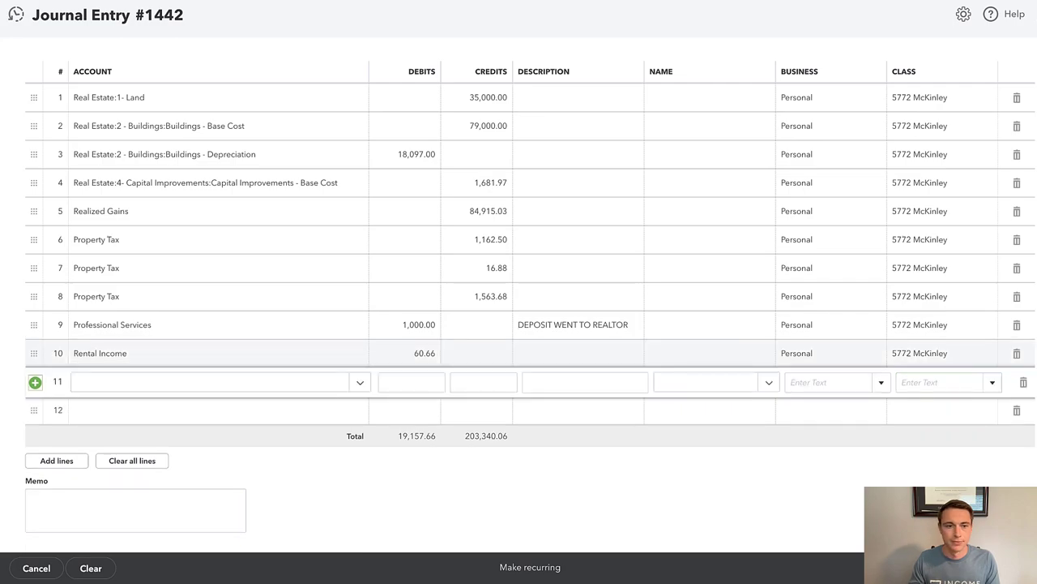
Step: Debit Security Deposits:5772 McKinley 910.00 on line 11, classed 5772 McKinley
type("SE")
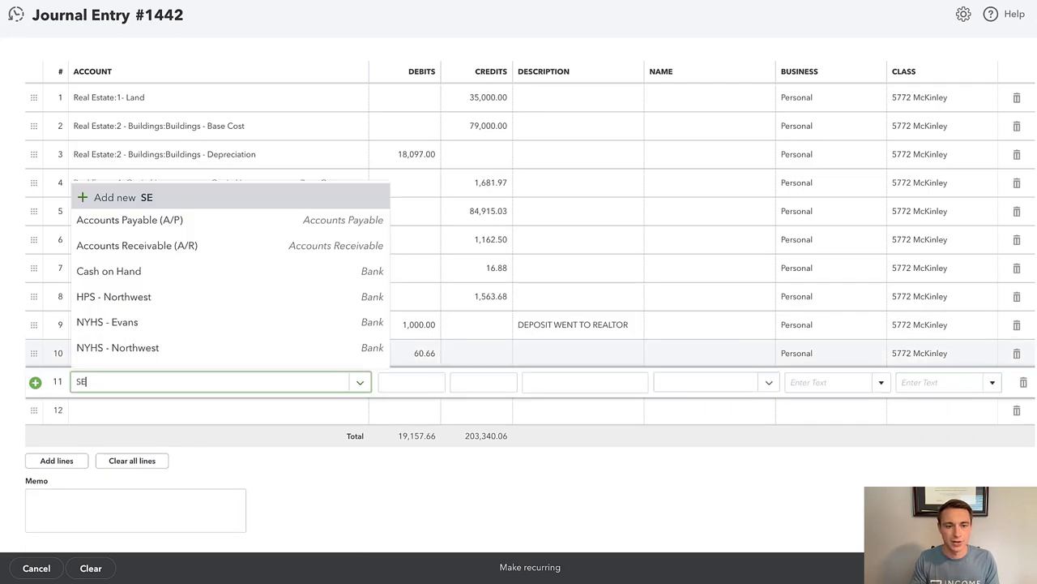
type("CUR")
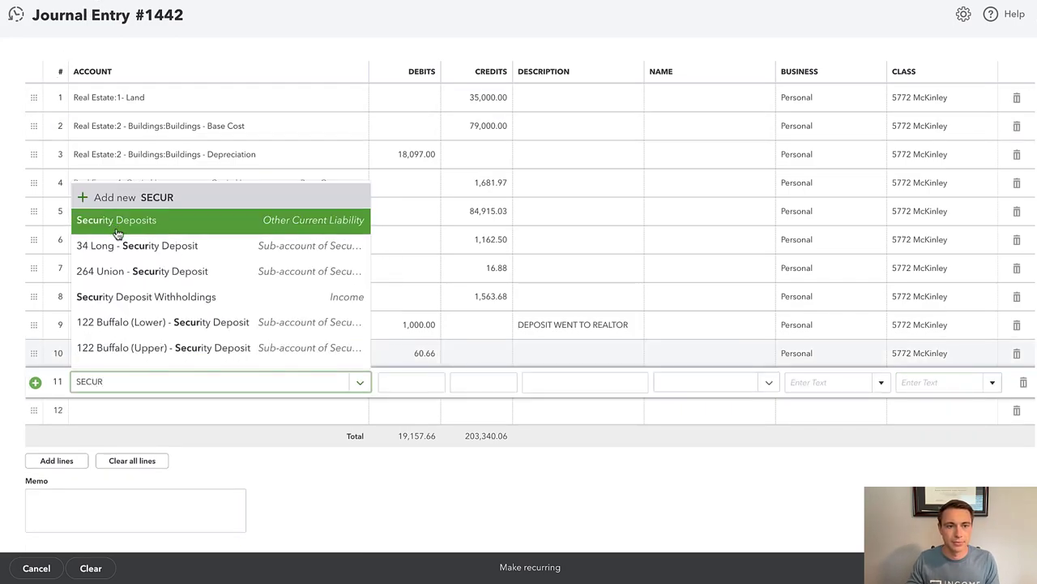
scroll(116, 341, "down", 1)
left_click(121, 355)
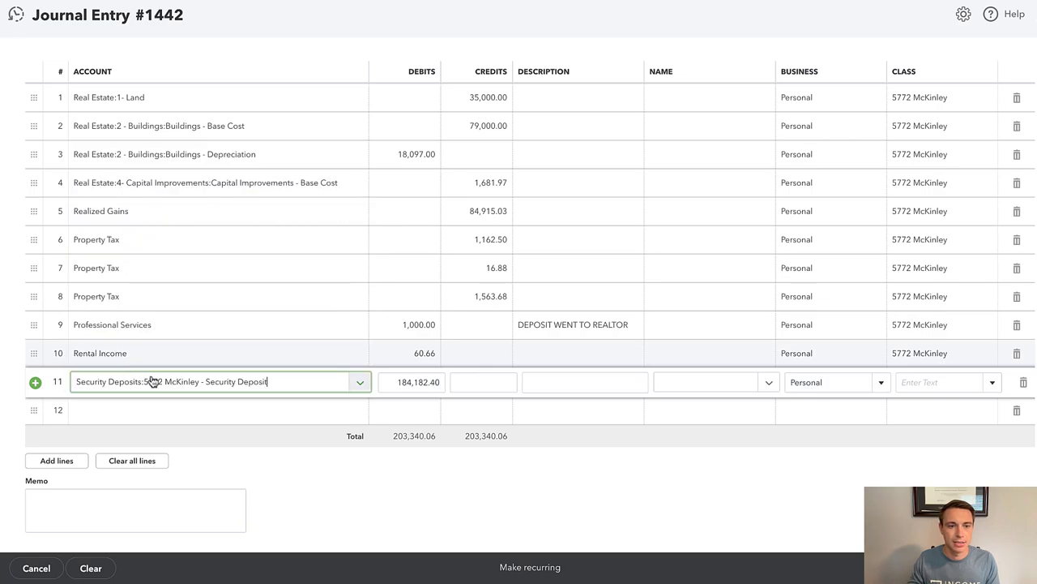
key("Tab")
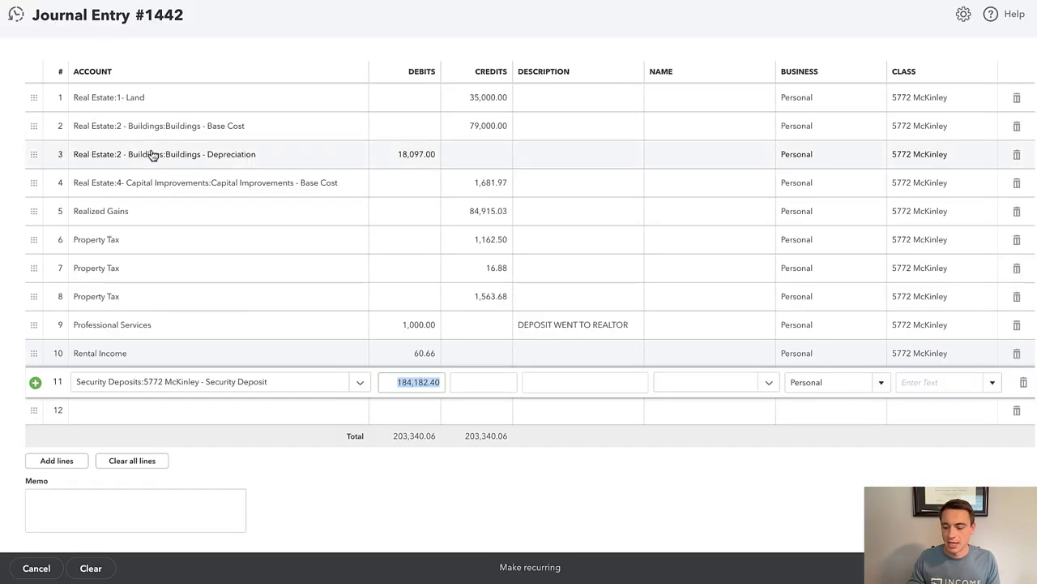
type("910")
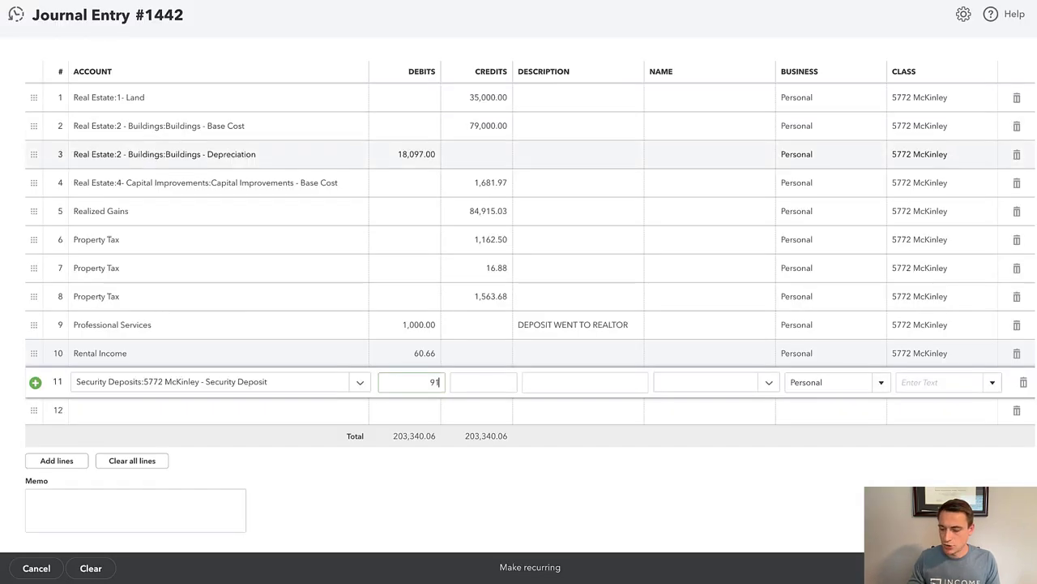
key("Tab")
key("Tab")
key("Tab")
key("Tab")
key("Tab")
type("5")
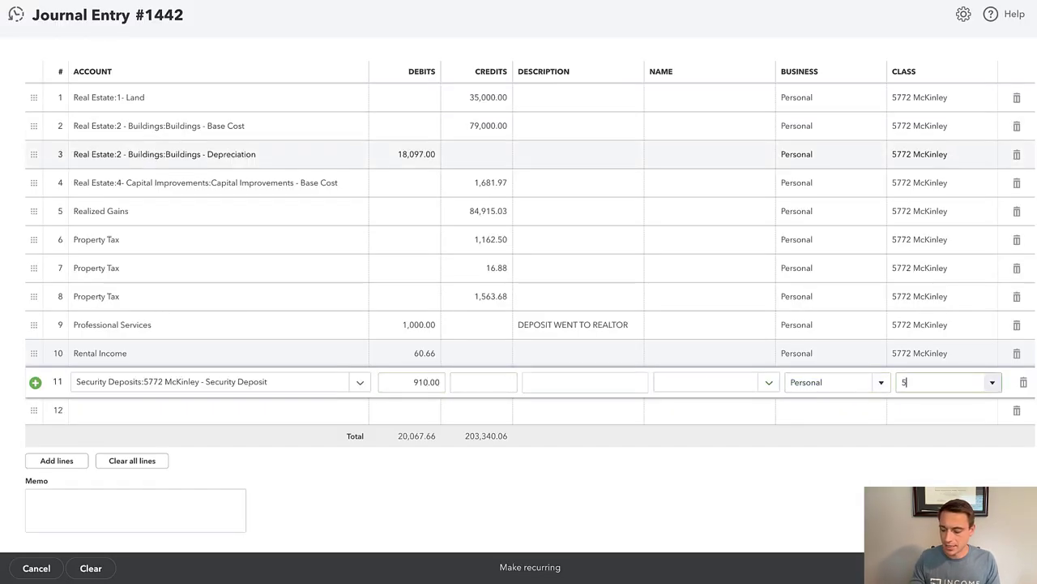
type("772 McKinley")
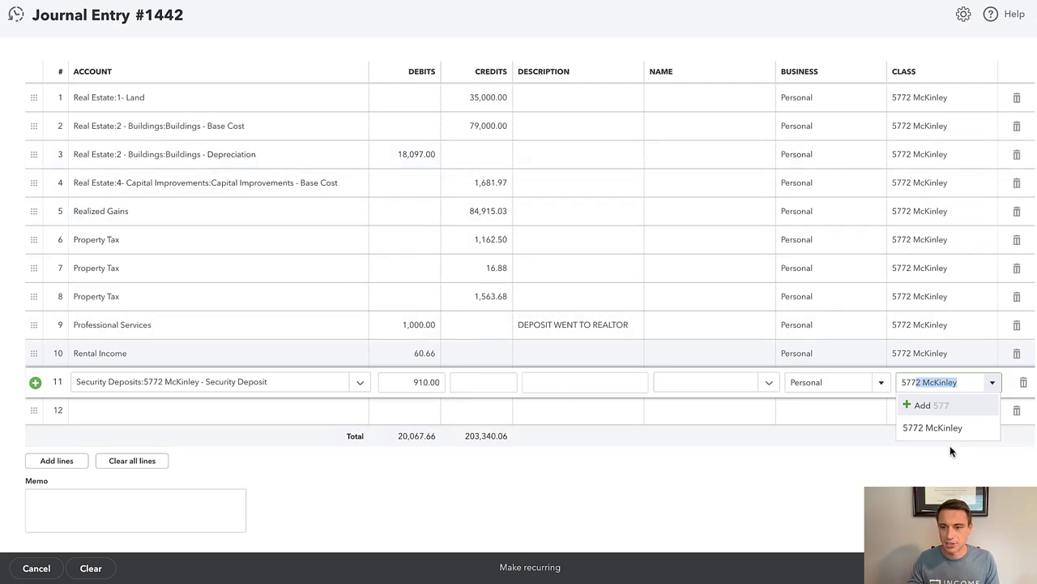
left_click(952, 434)
left_click(949, 430)
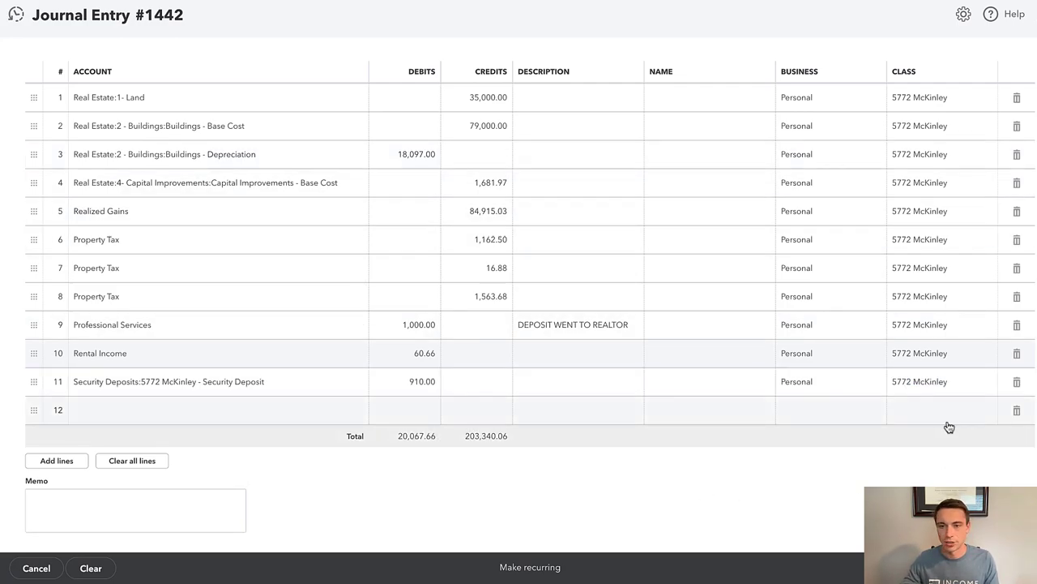
left_click(181, 409)
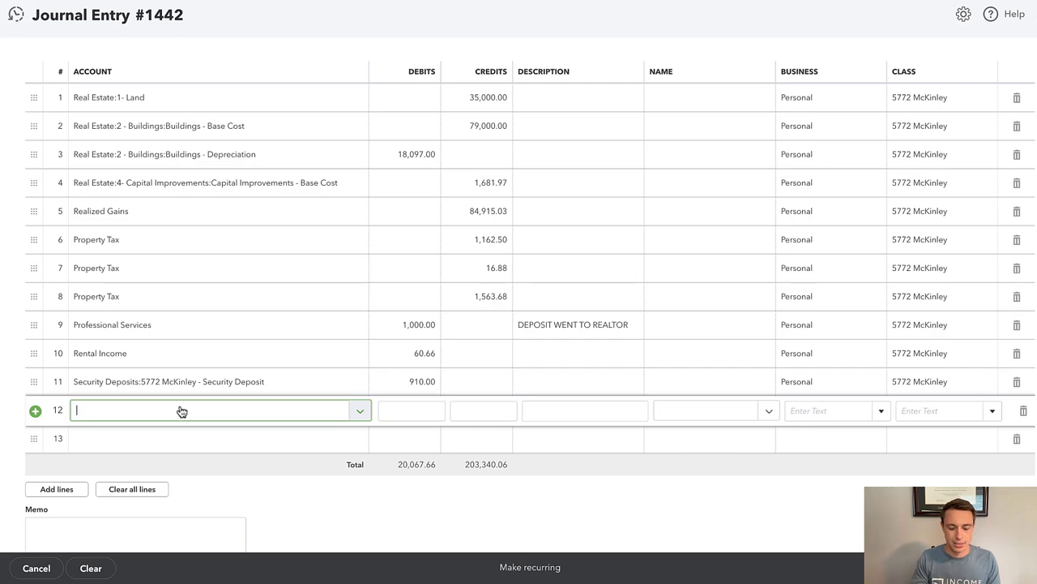
type("RENTAL")
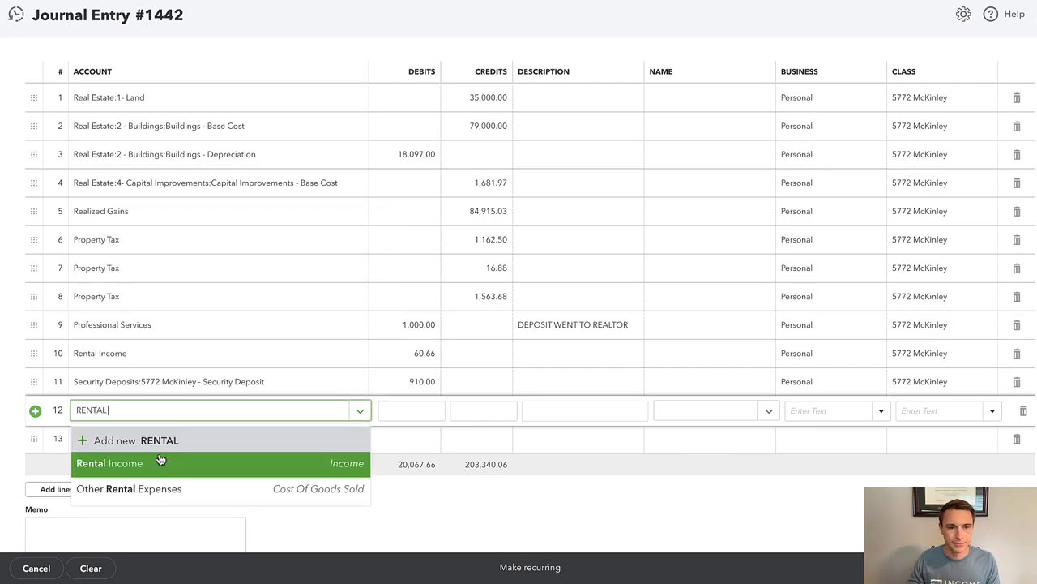
key("Tab")
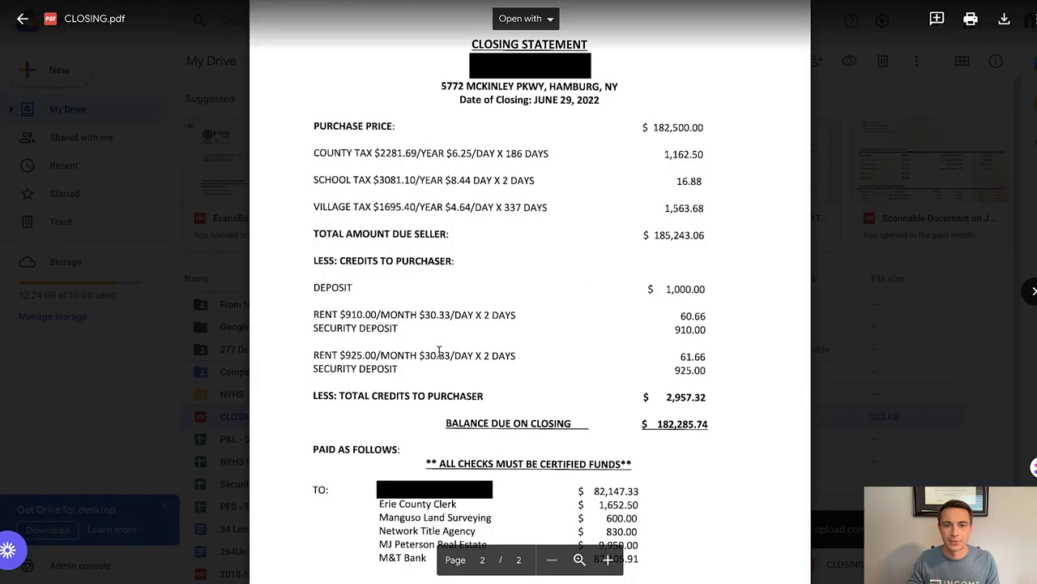
mouse_move(253, 7)
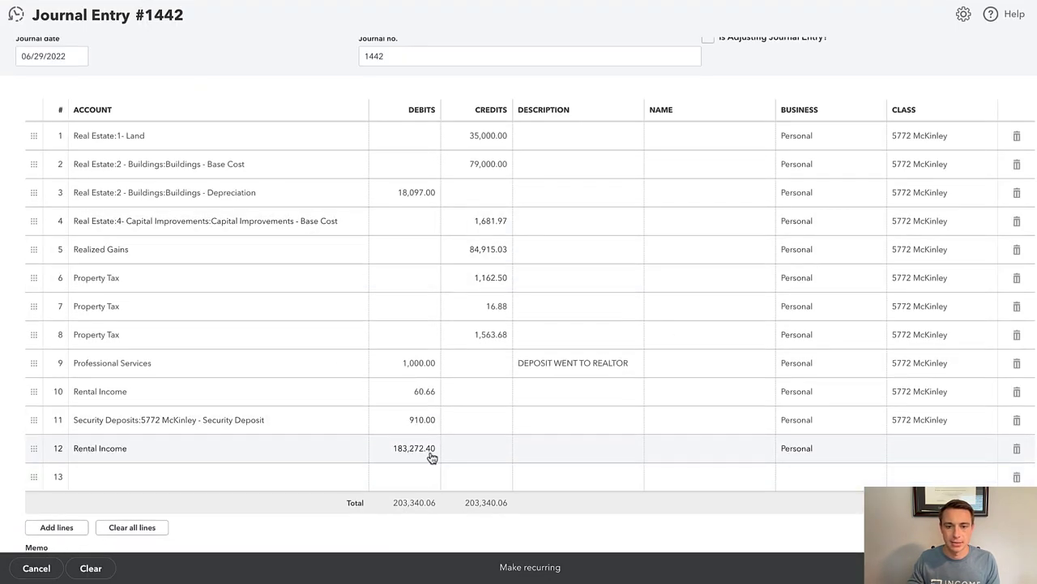
left_click(430, 450)
type("61")
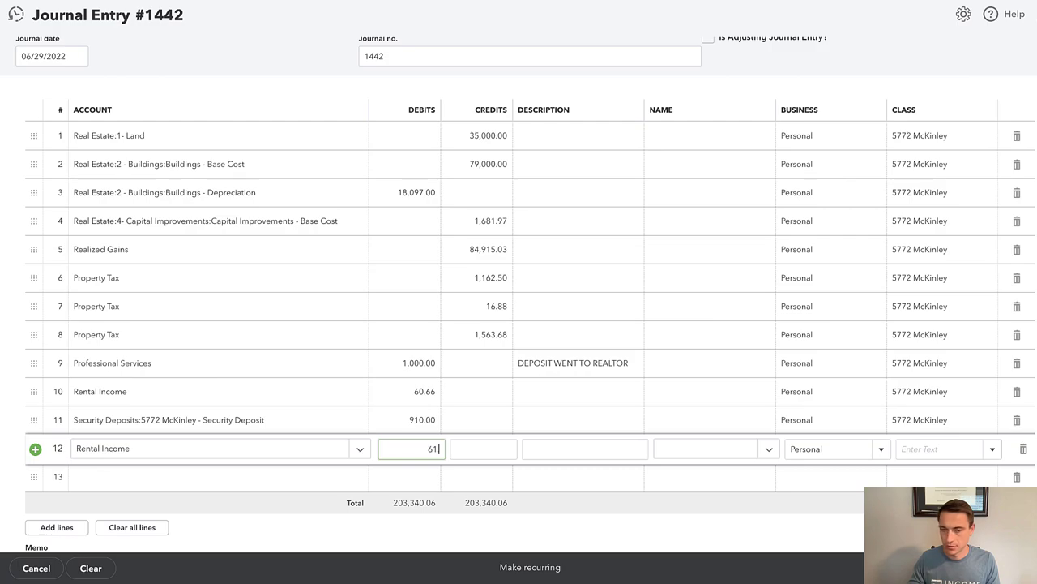
type(".66")
key("Tab")
key("Tab")
key("Tab")
key("Tab")
type("57")
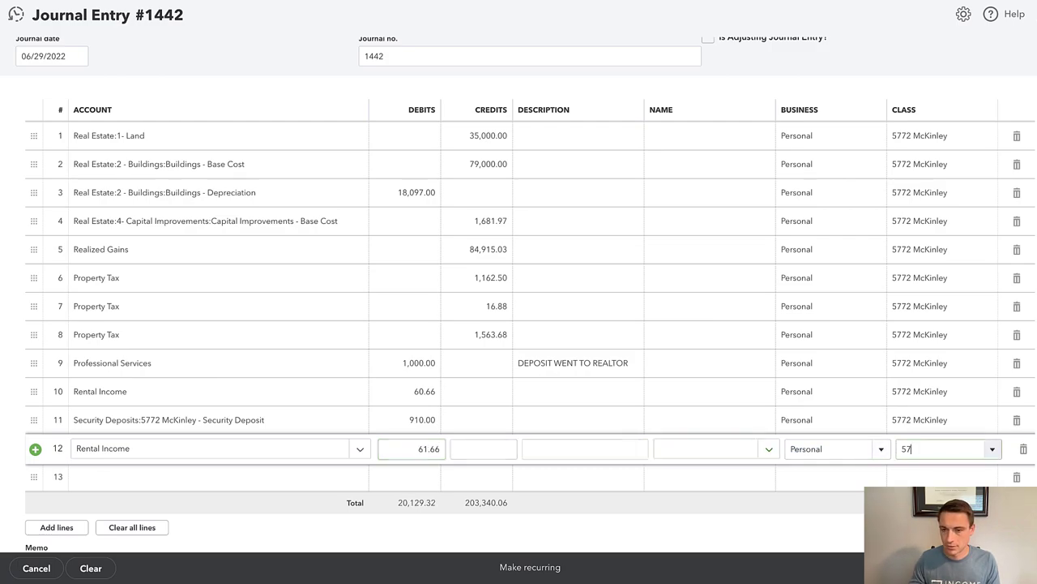
key("Tab")
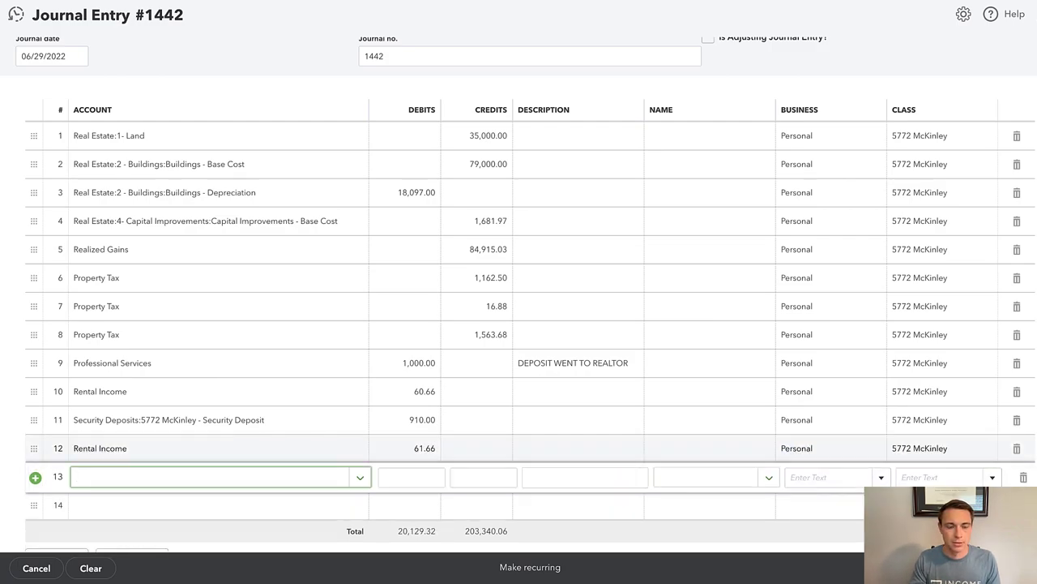
type("SECN")
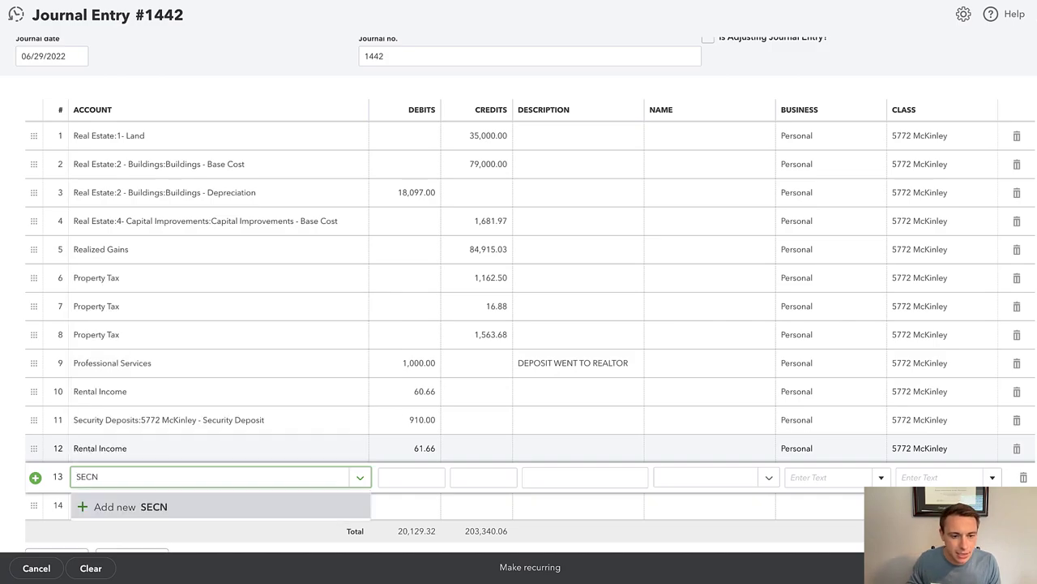
key("BackSpace")
scroll(433, 446, "down", 2)
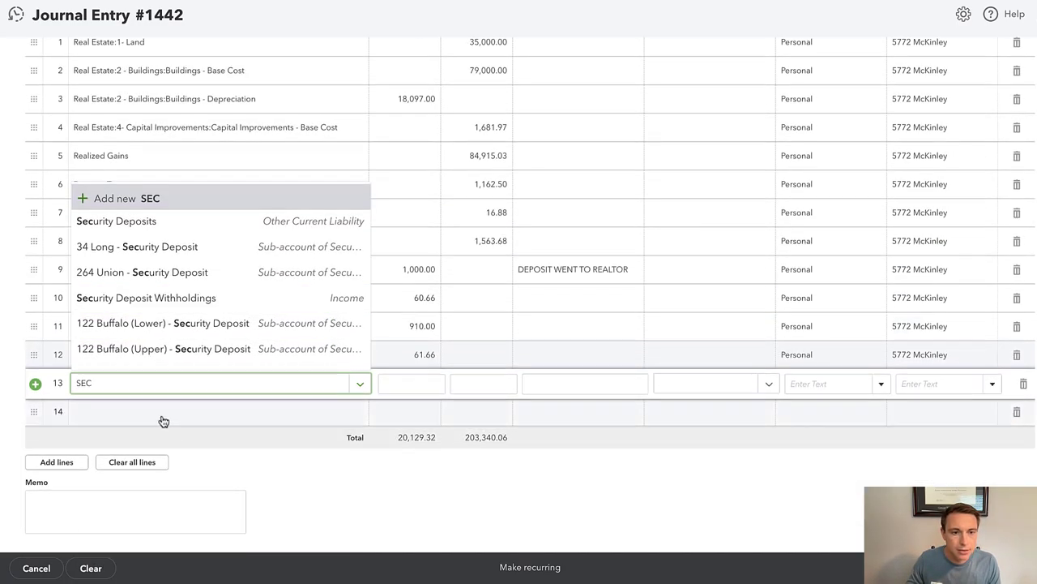
left_click(144, 354)
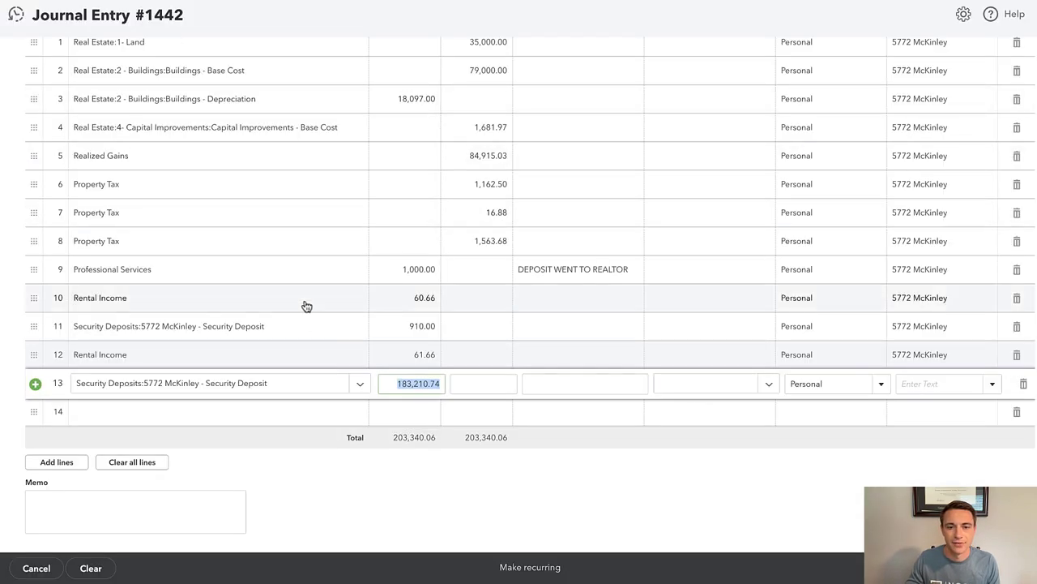
type("925")
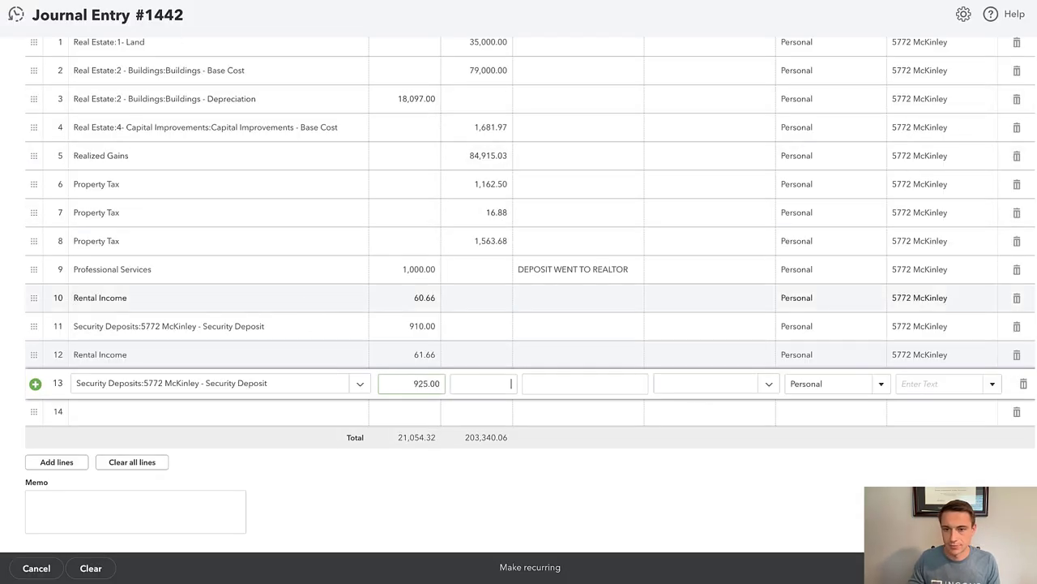
key("Tab")
key("Tab")
key("Tab")
key("Tab")
key("Tab")
type("577")
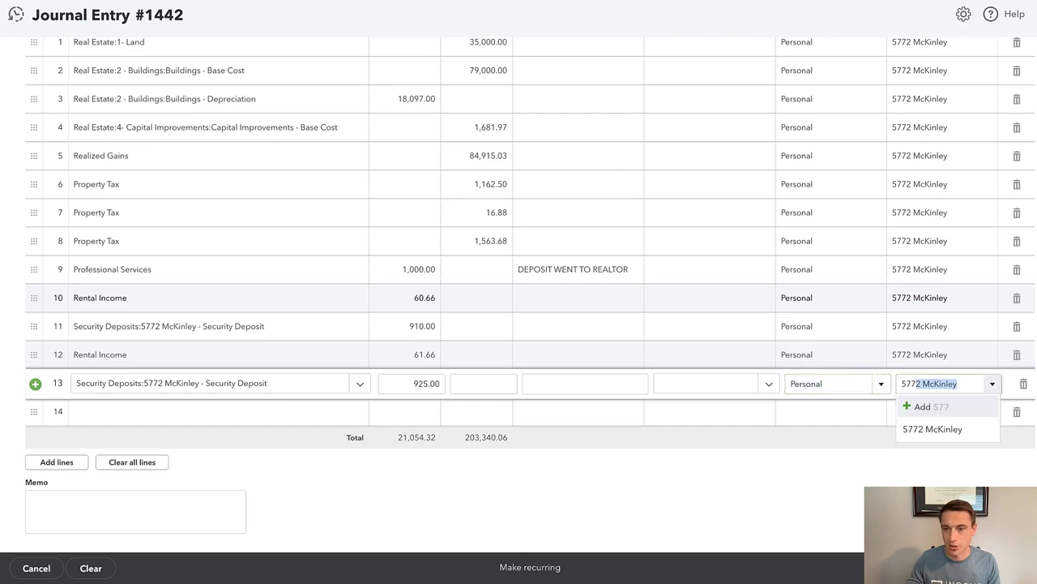
left_click(932, 428)
left_click(735, 500)
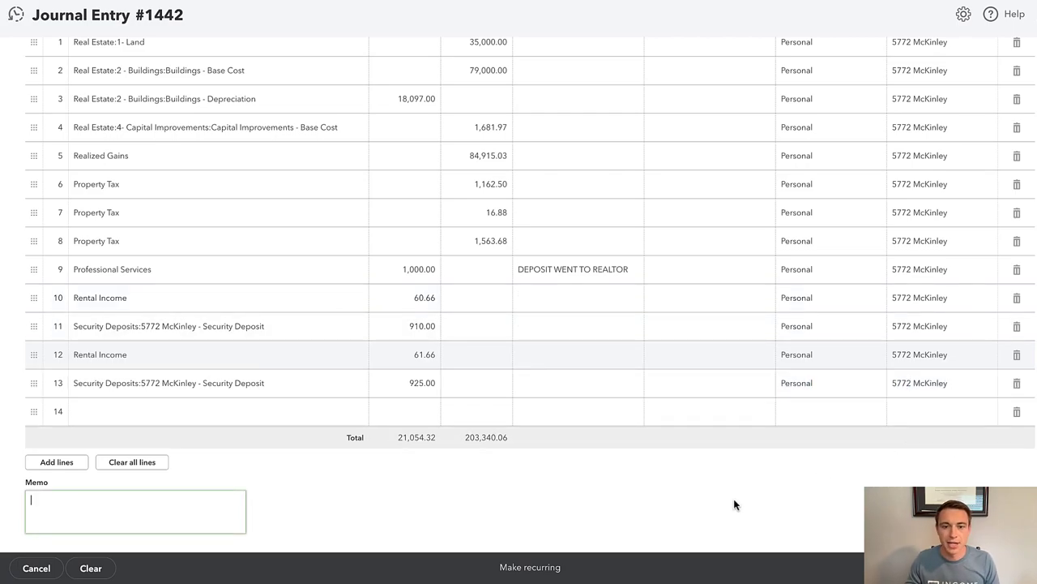
scroll(406, 313, "up", 2)
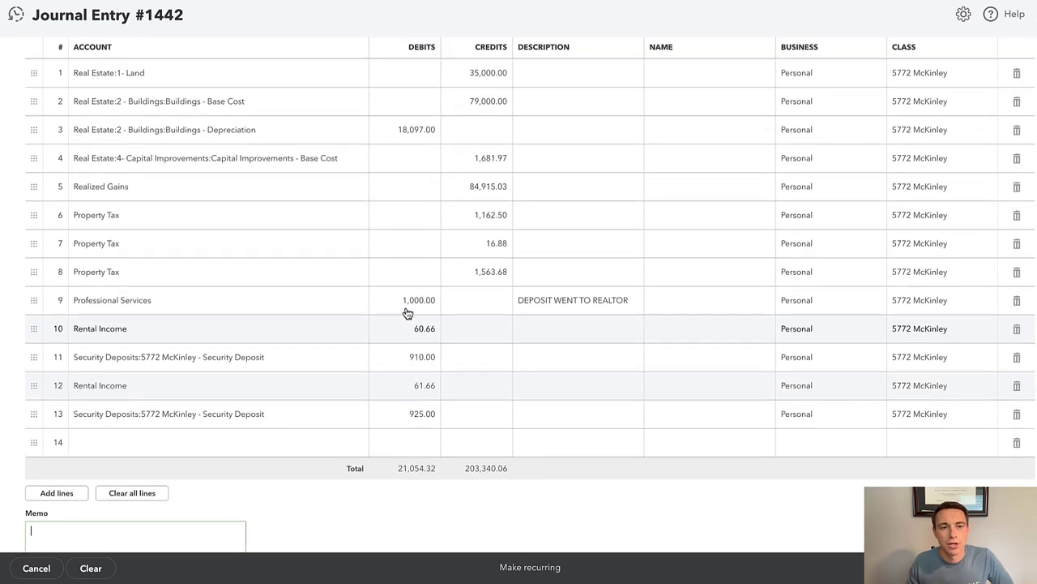
scroll(259, 453, "down", 1)
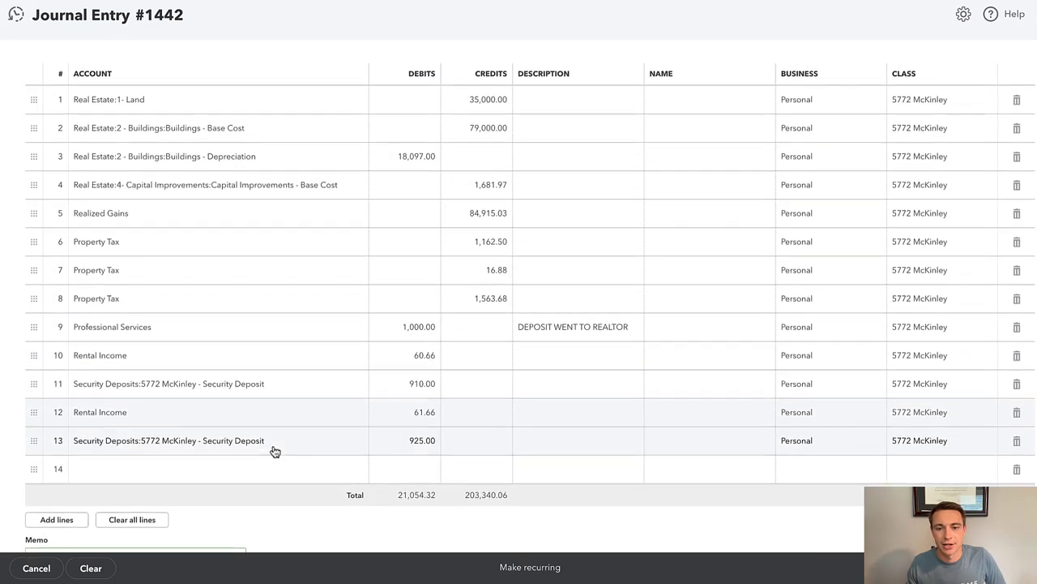
scroll(273, 449, "up", 1)
scroll(276, 451, "up", 1)
scroll(275, 450, "down", 1)
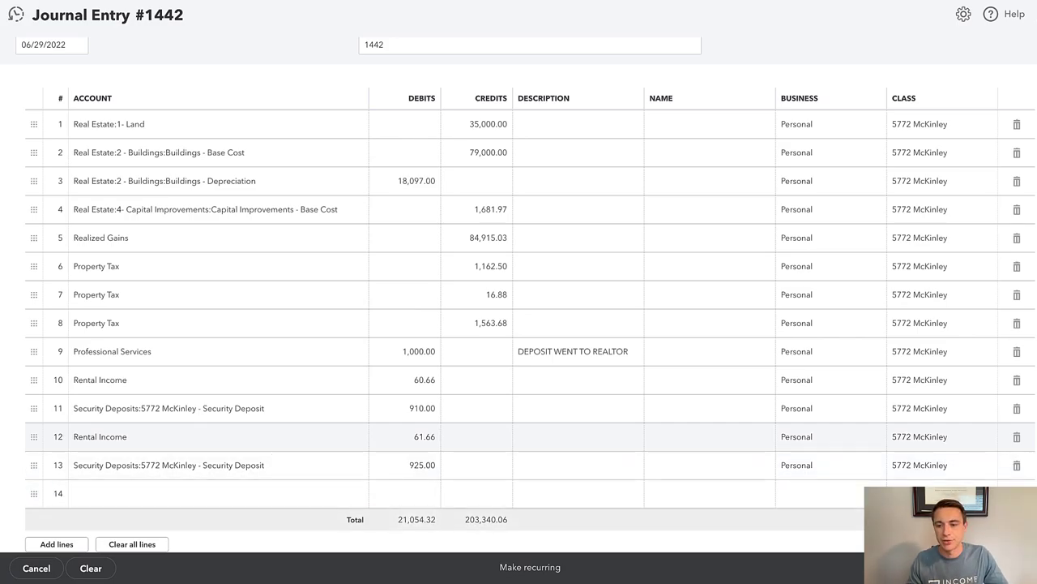
Step: Attempt to save the unbalanced entry, then begin a new line 14 for the balancing amount
left_click(973, 567)
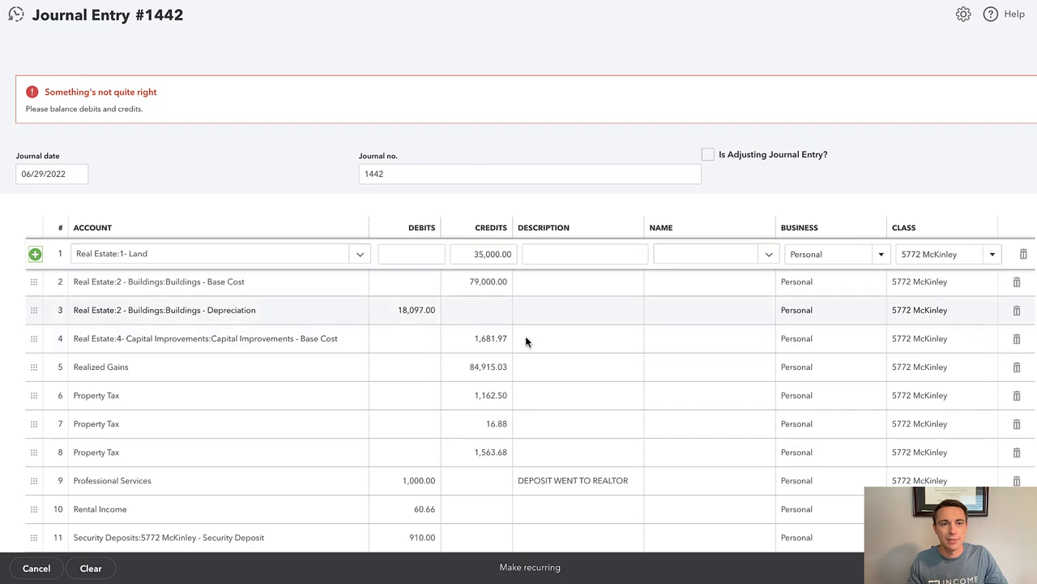
scroll(297, 212, "down", 5)
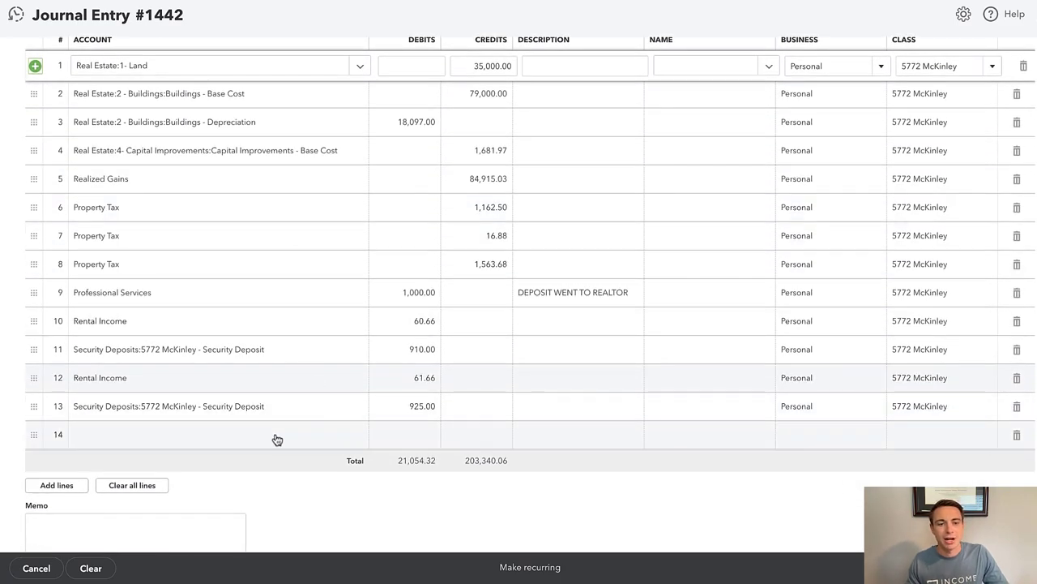
left_click(276, 436)
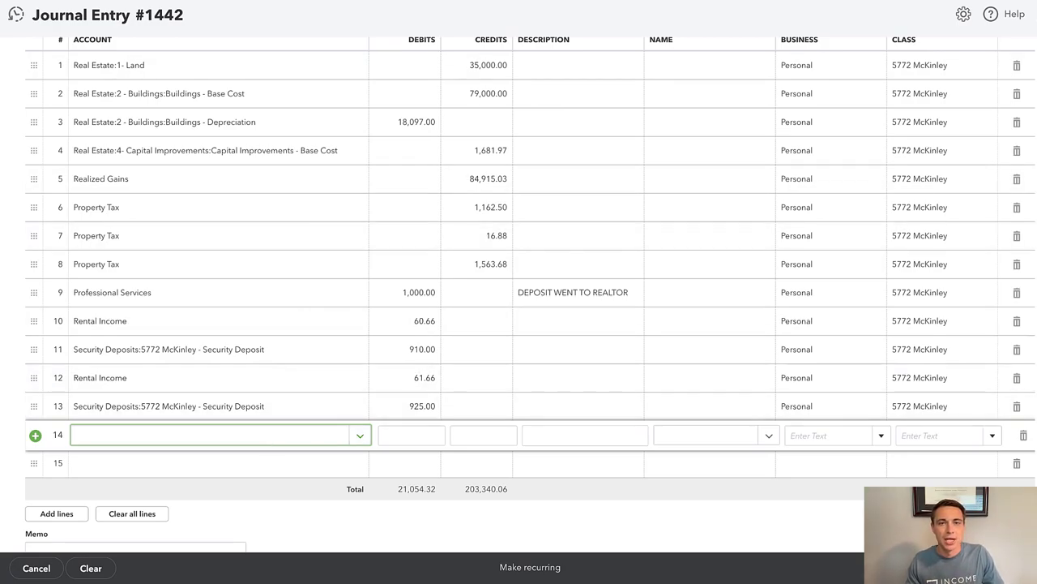
key("ctrl+Tab")
Step: Debit line 14 to 5772 McKinley - M&T Bank and save, accepting the missing-class warning
scroll(411, 339, "up", 10)
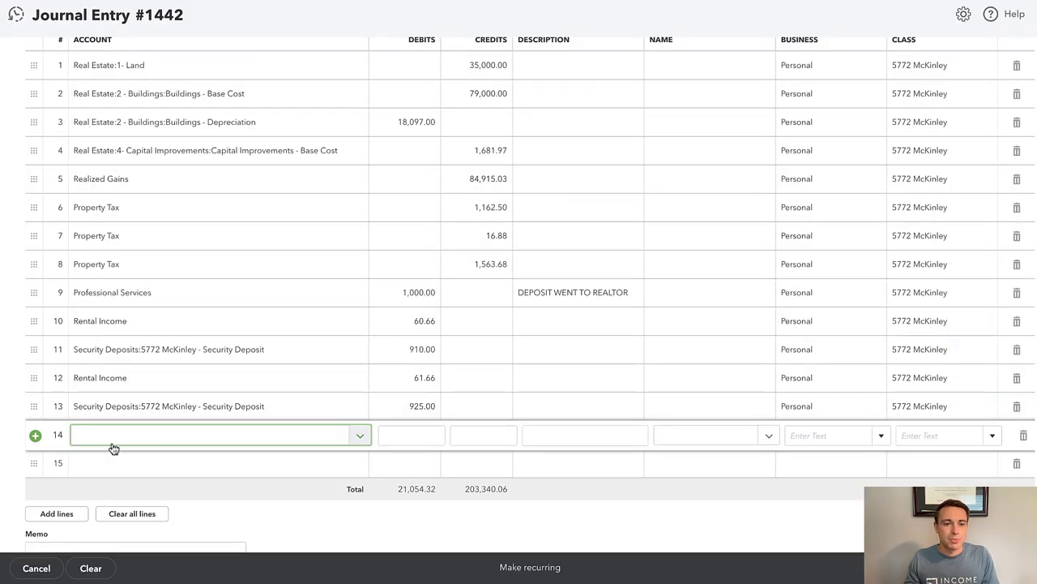
type("5772")
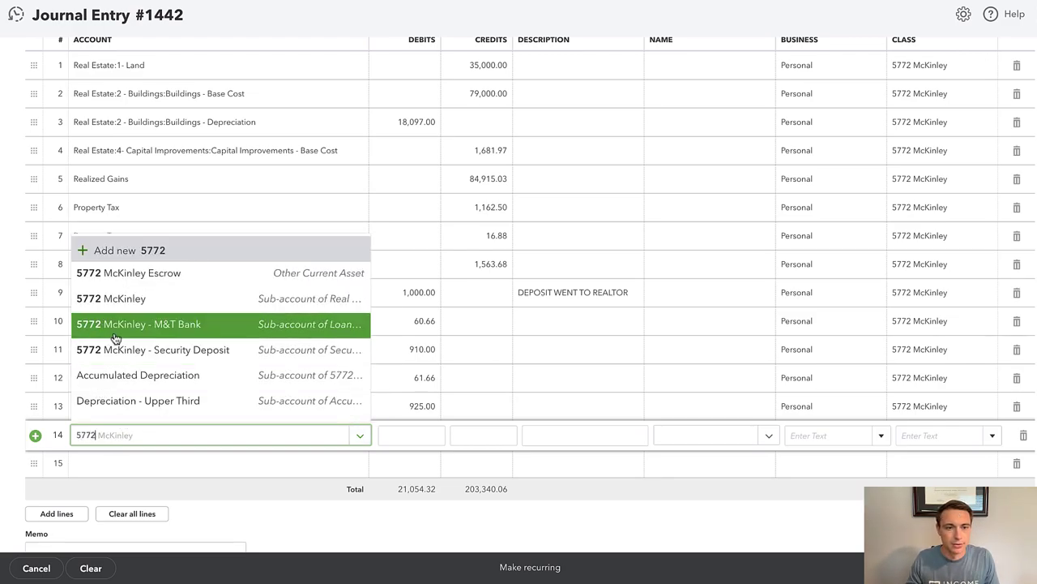
left_click(115, 333)
scroll(405, 340, "down", 1)
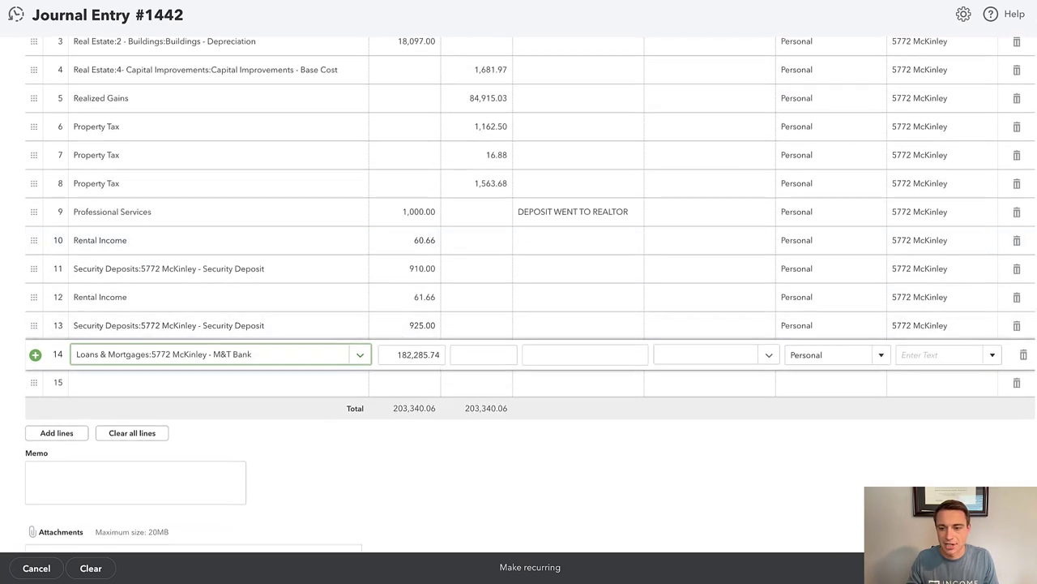
key("ctrl+alt+s")
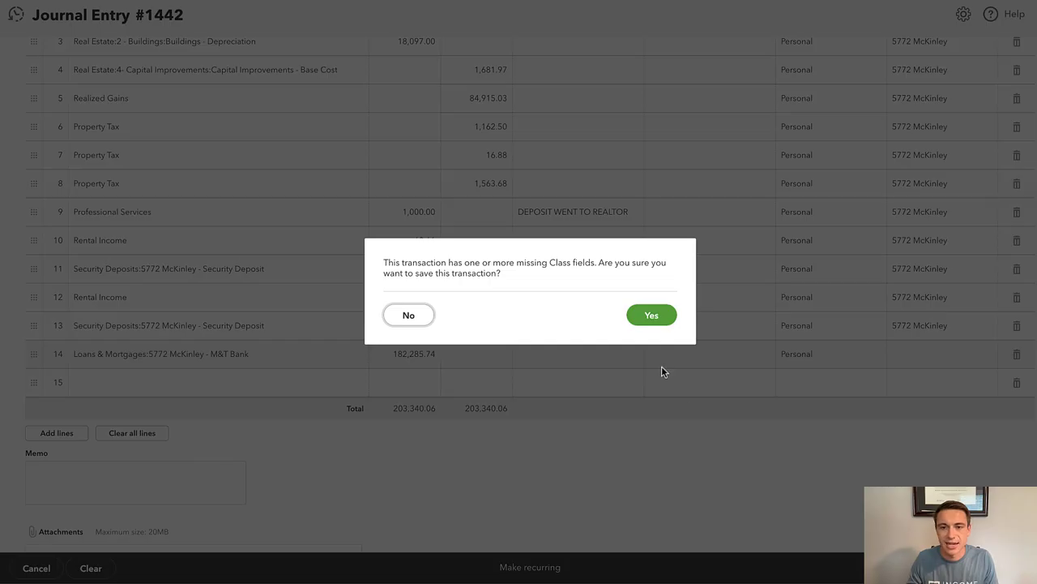
left_click(652, 315)
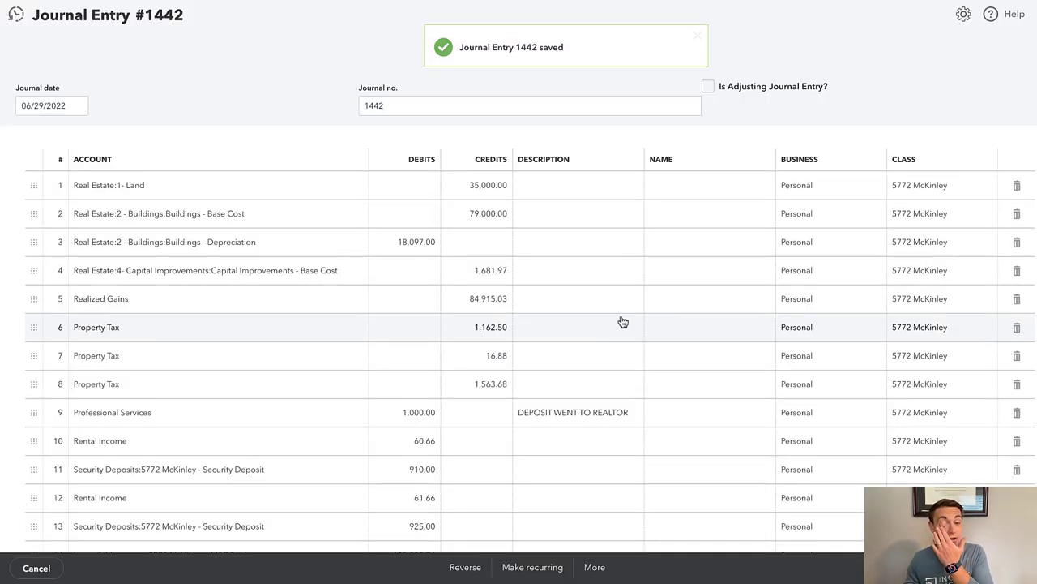
scroll(600, 344, "down", 5)
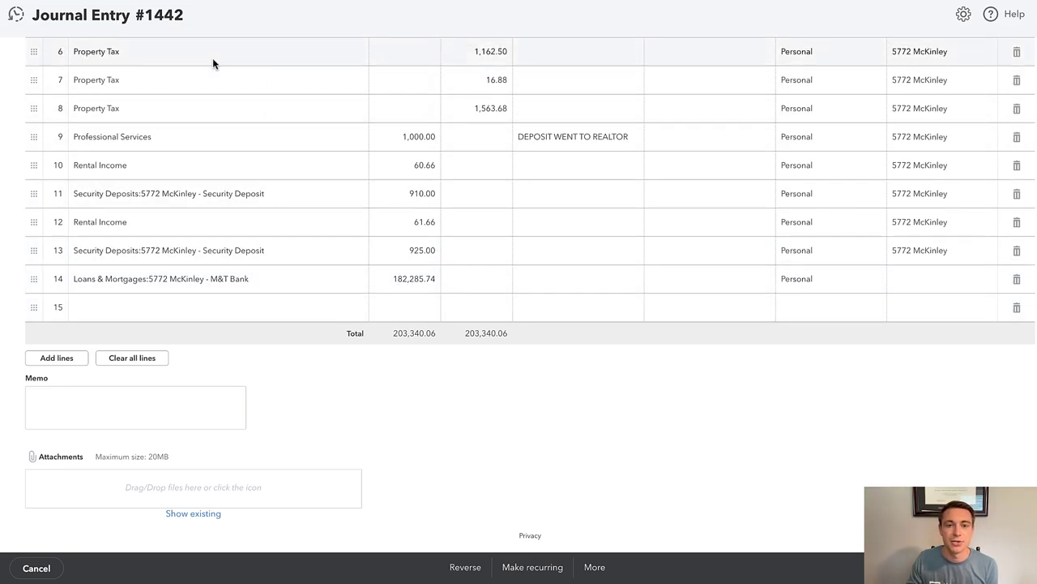
Step: Bring up the CLOSING.pdf closing statement to check the figures
key("ctrl+Tab")
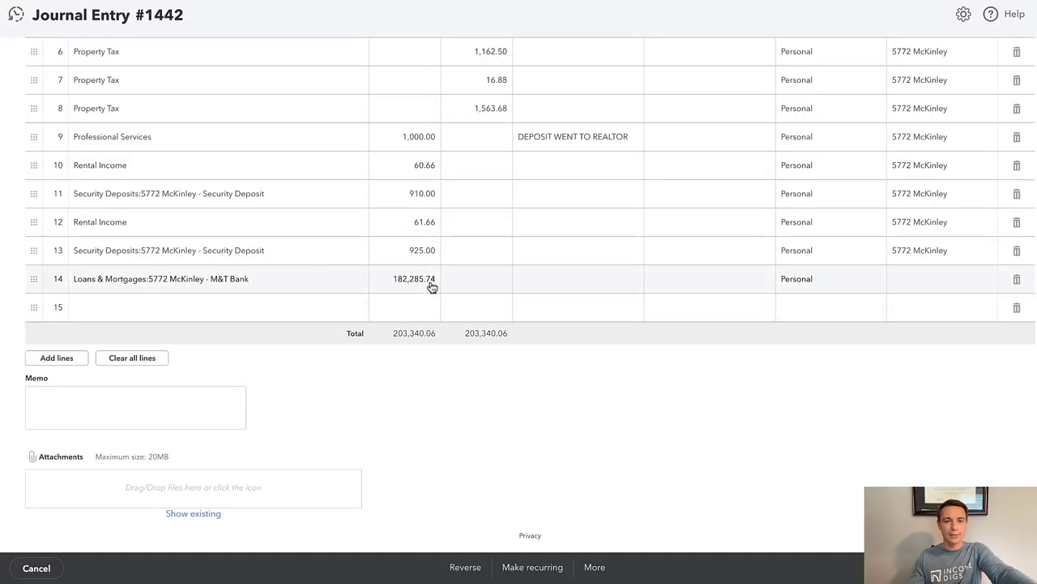
Step: Change line 14's M&T Bank loan debit to the 87,105.91 mortgage payoff
left_click(431, 284)
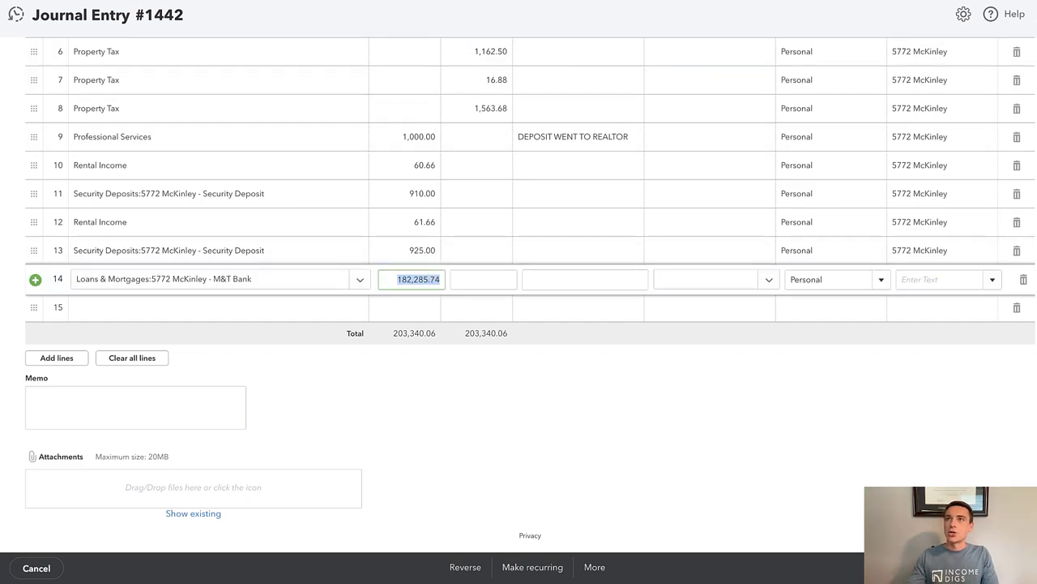
left_click(398, 284)
type("87,105")
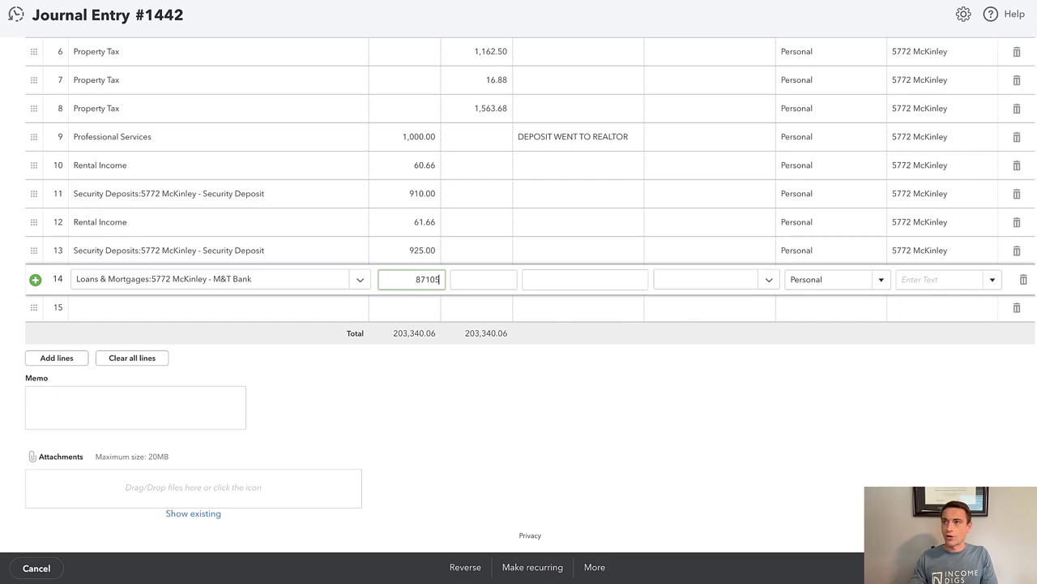
type(".91")
key("Tab")
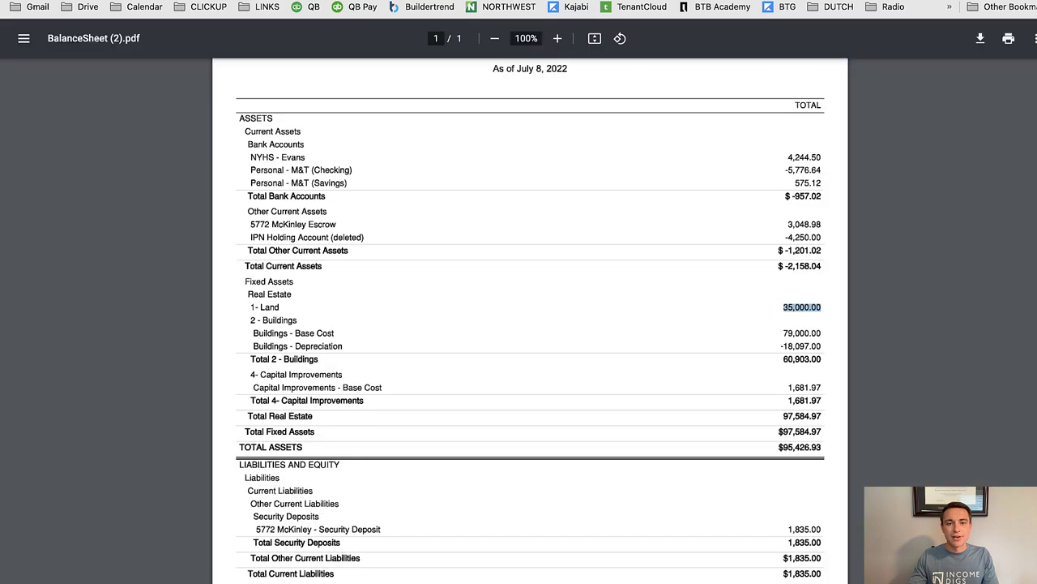
Step: Compare against the 86,489.67 M&T Bank loan balance in the balance sheet PDF
scroll(486, 320, "down", 3)
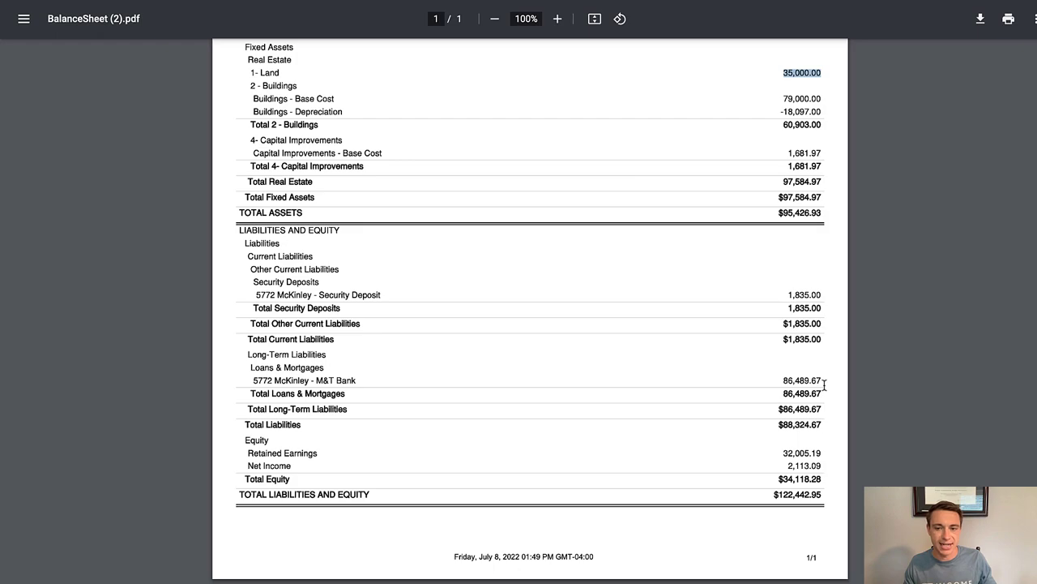
left_click_drag(823, 380, 779, 385)
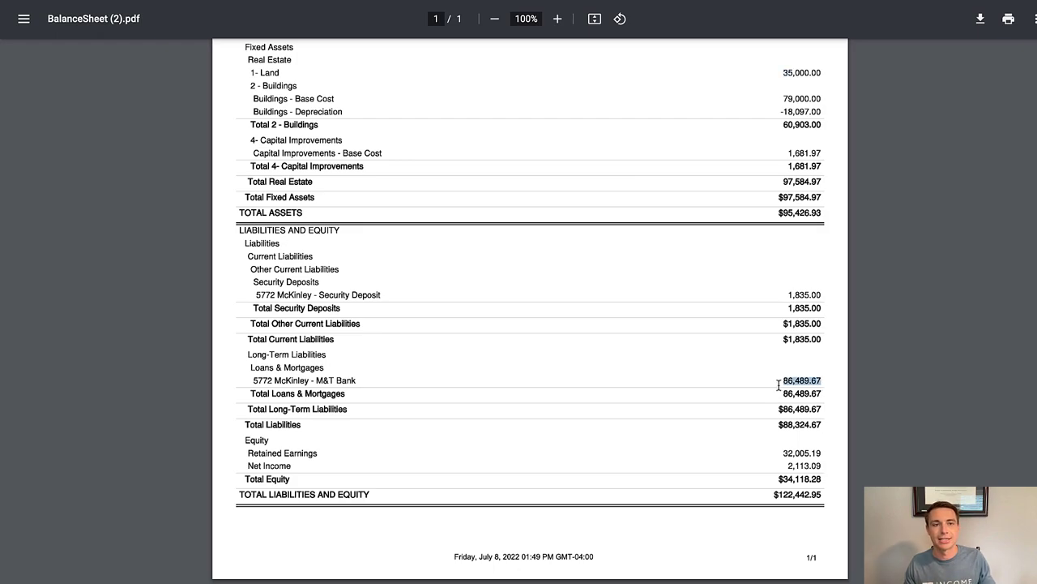
key("super+Tab")
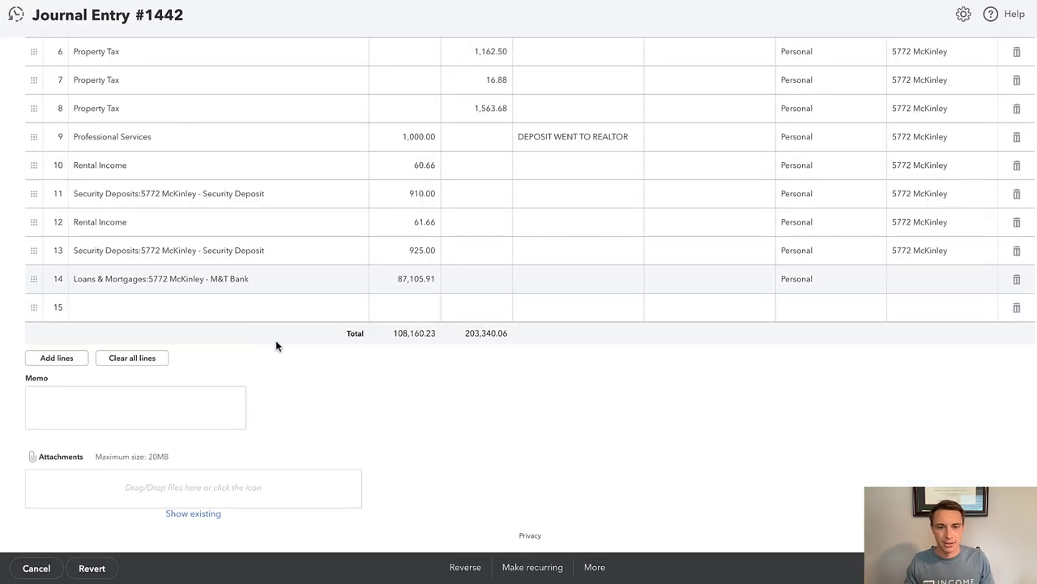
Step: Try entering a payoff-minus-balance calculation in line 14's debit, which gets rejected
left_click(433, 280)
left_click(440, 279)
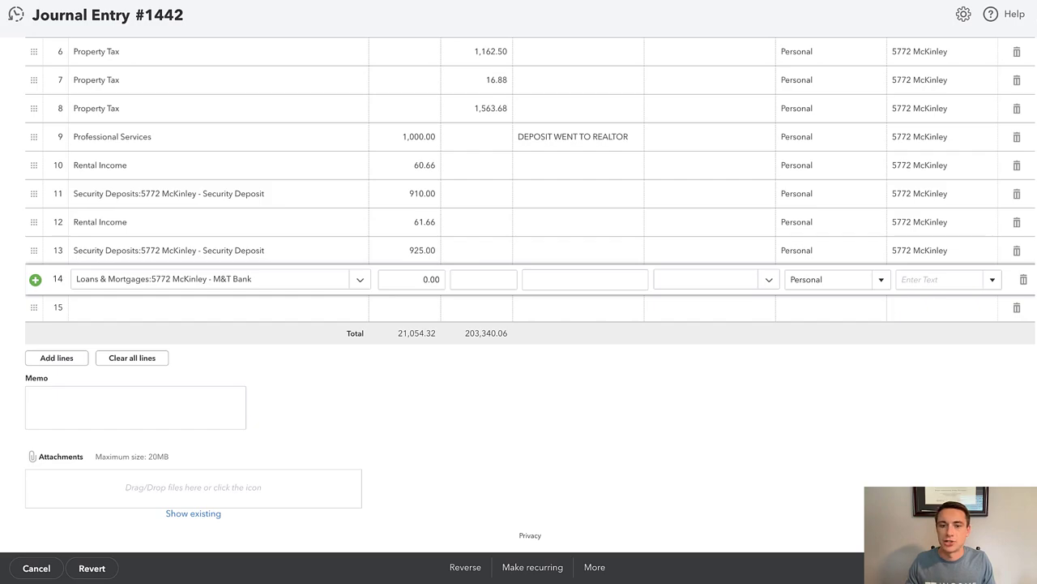
left_click(430, 278)
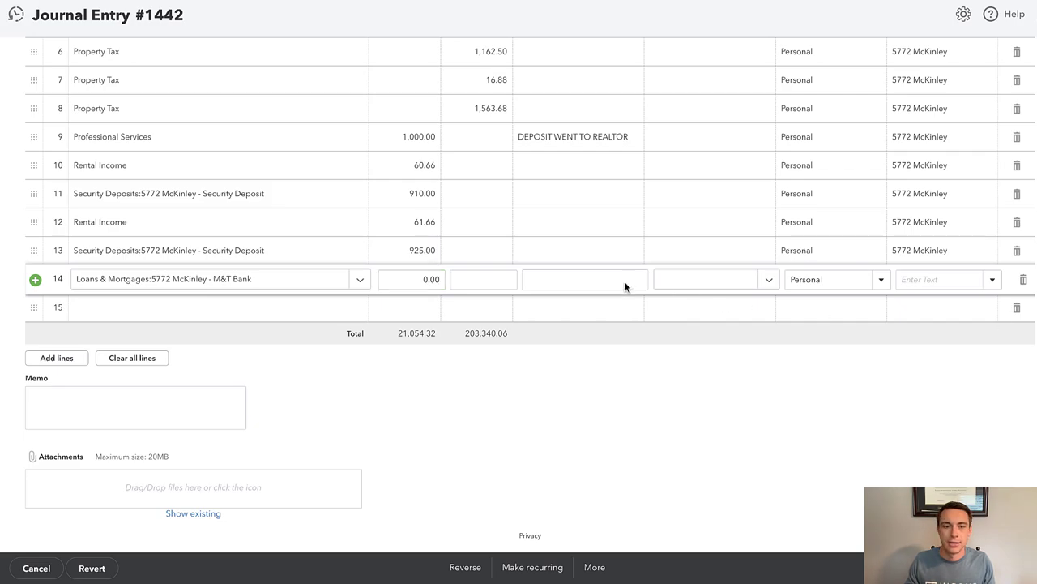
left_click(408, 280)
double_click(409, 280)
type("87")
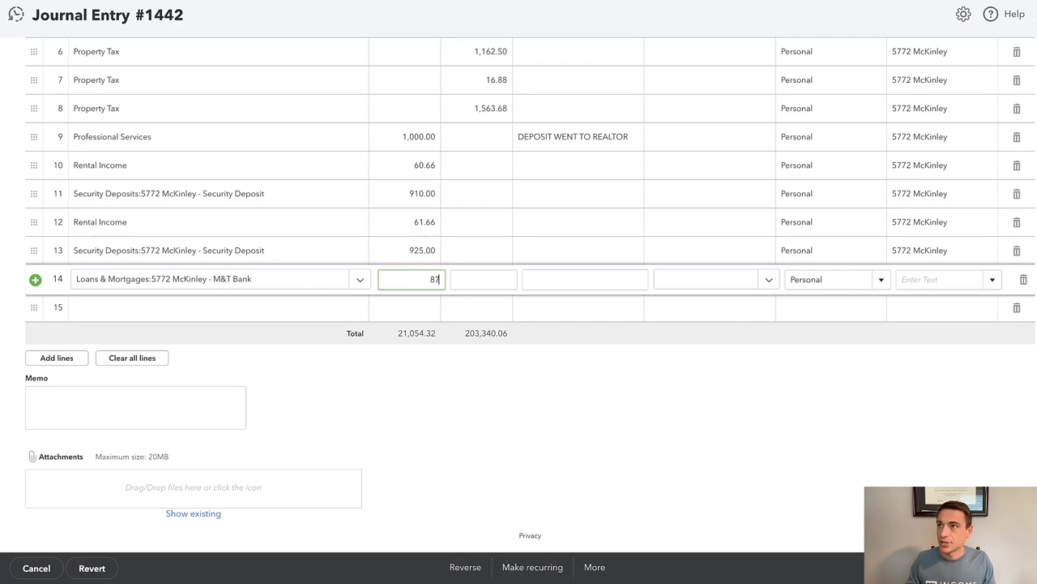
type("105")
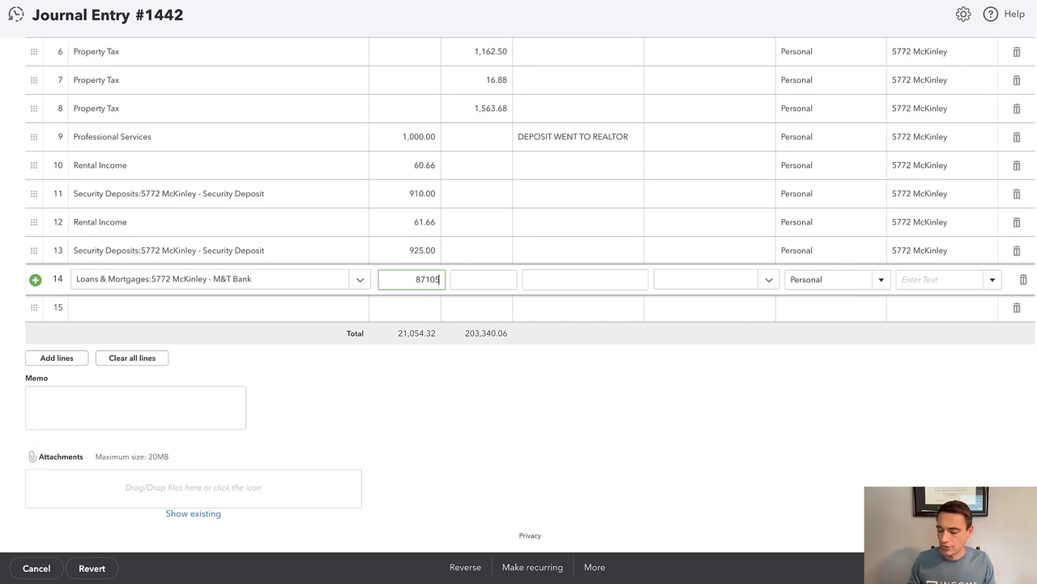
type(".891-")
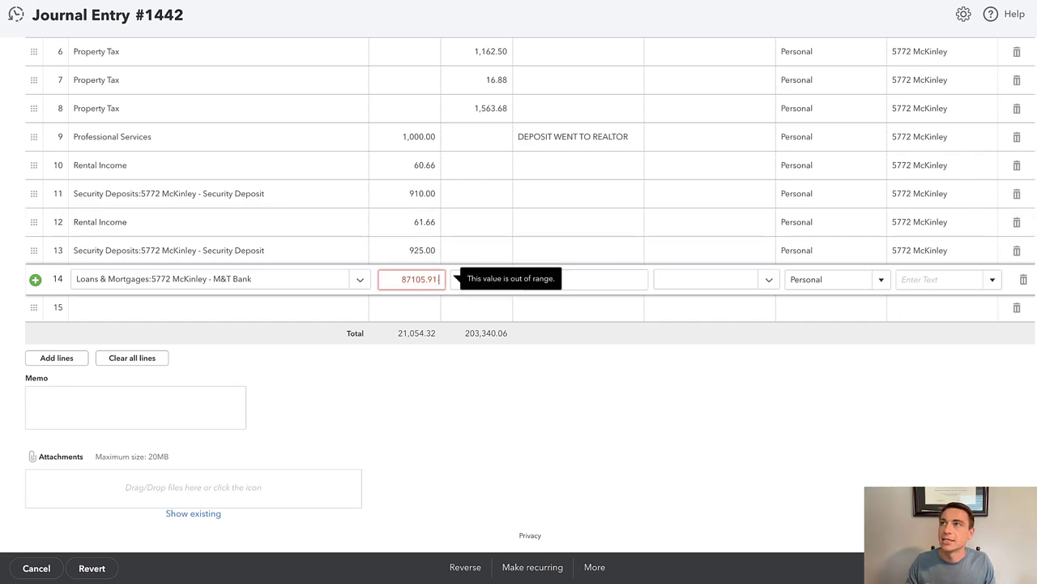
key("Escape")
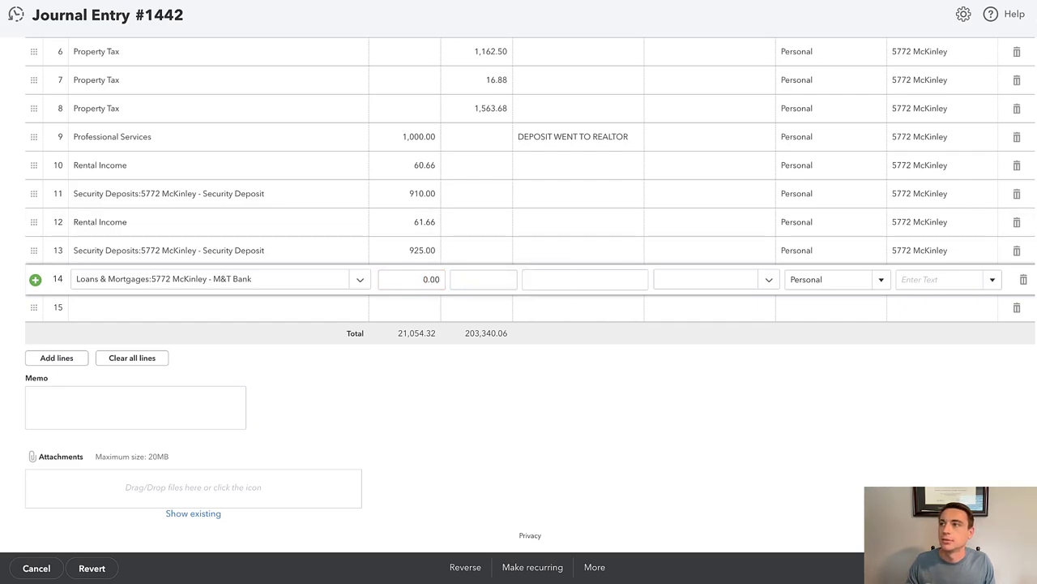
Step: Re-enter line 14's debit as the calculation 87,105.91 minus 86,489.67
left_click(430, 278)
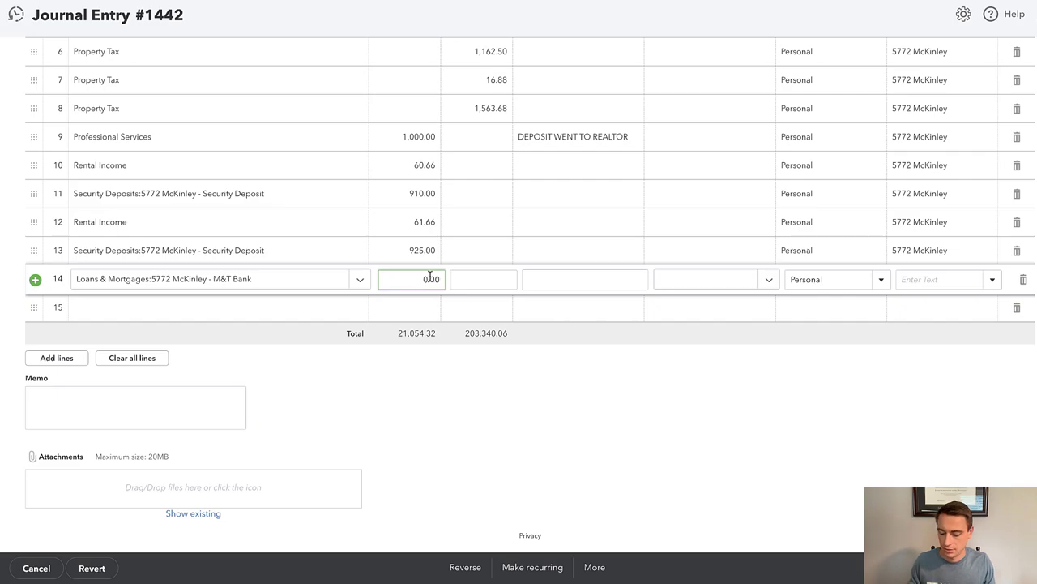
type("87")
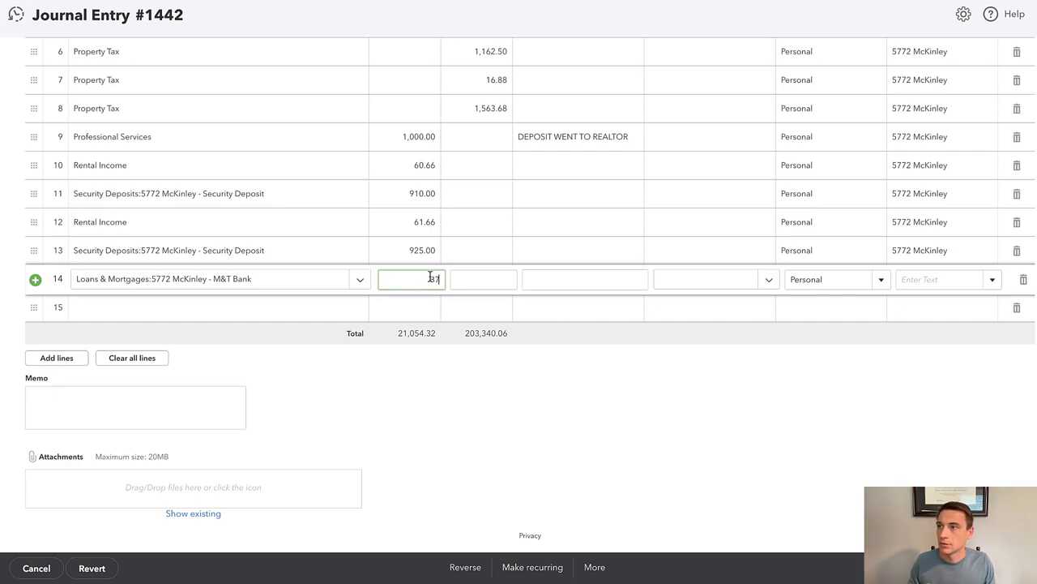
key("Return")
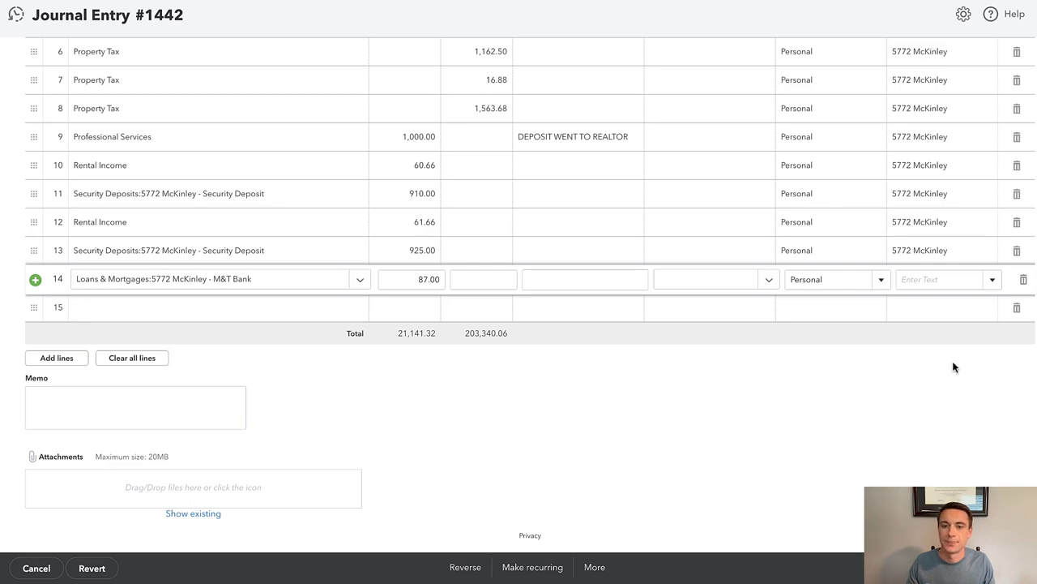
left_click(405, 281)
key("BackSpace")
key("BackSpace")
key("BackSpace")
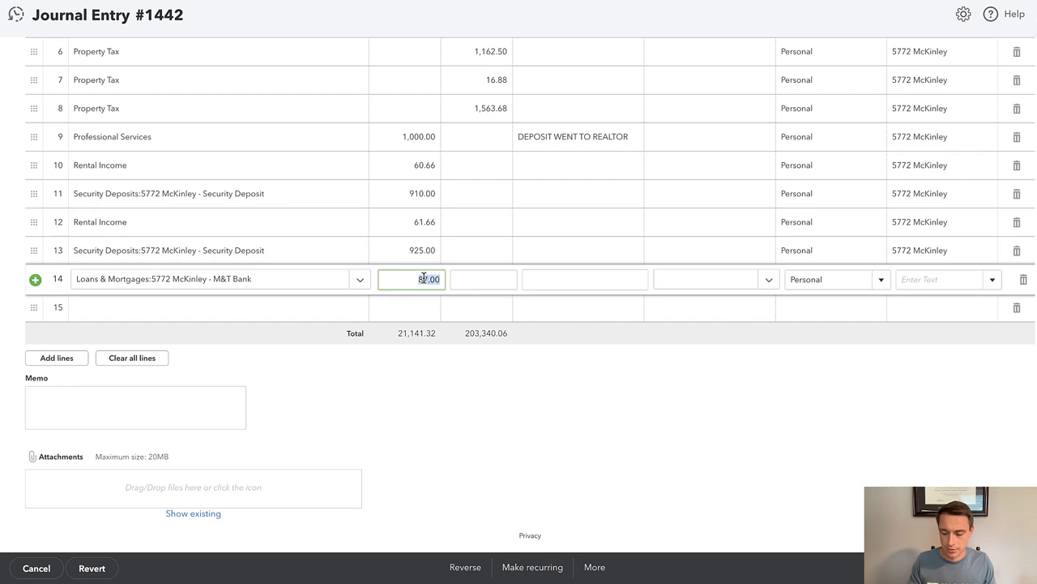
type("105.91")
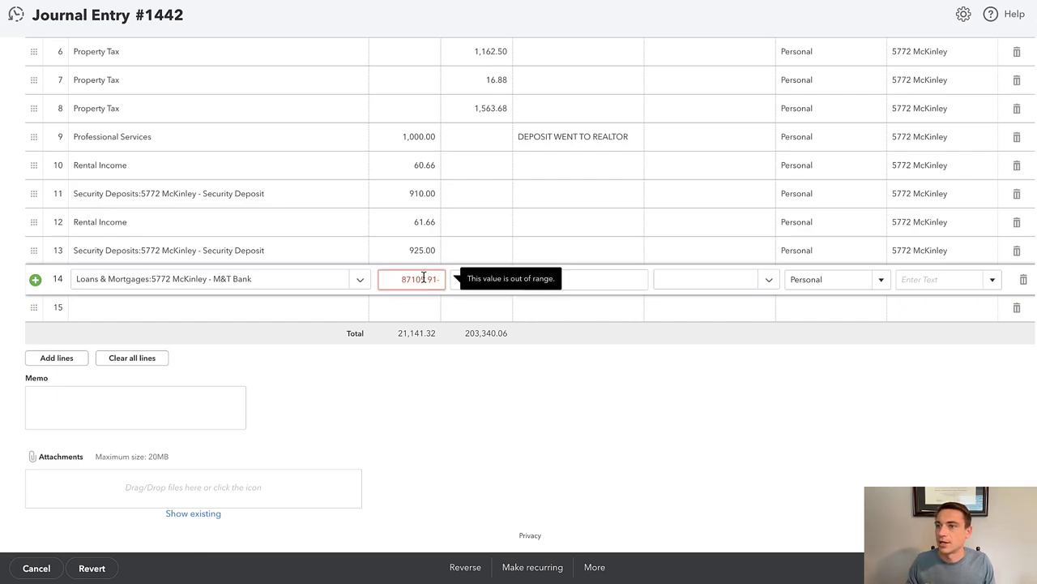
type("-86")
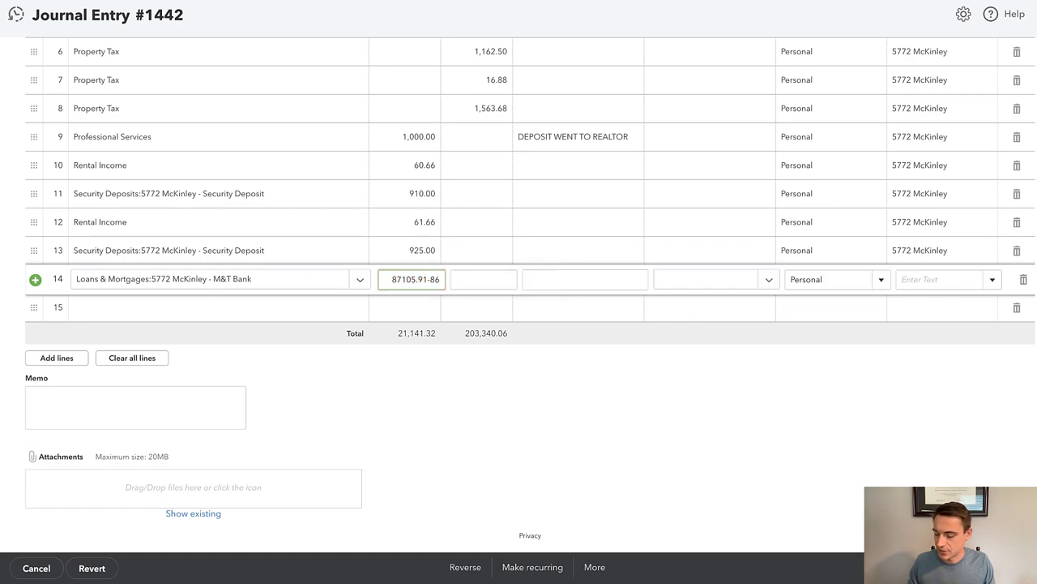
type("489.6")
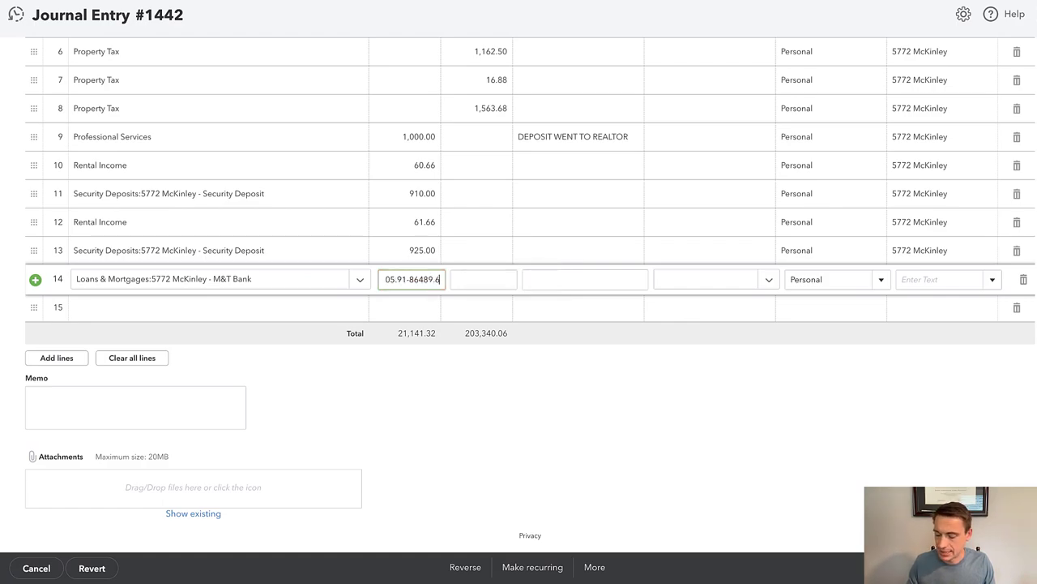
type("7")
key("Tab")
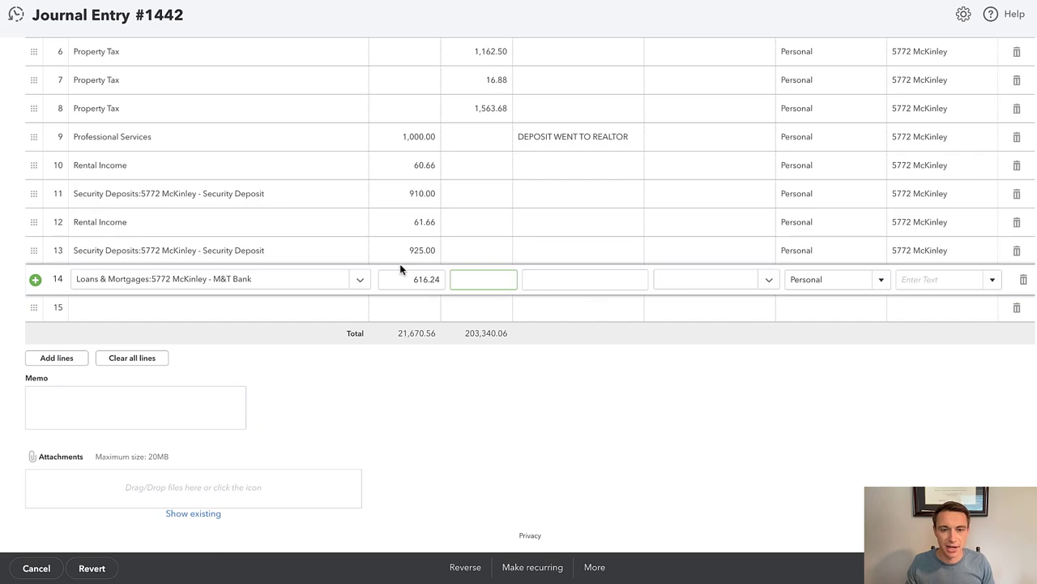
Step: Set line 14's debit to 86,489.67 and its location to 5772 McKinley
left_click(412, 276)
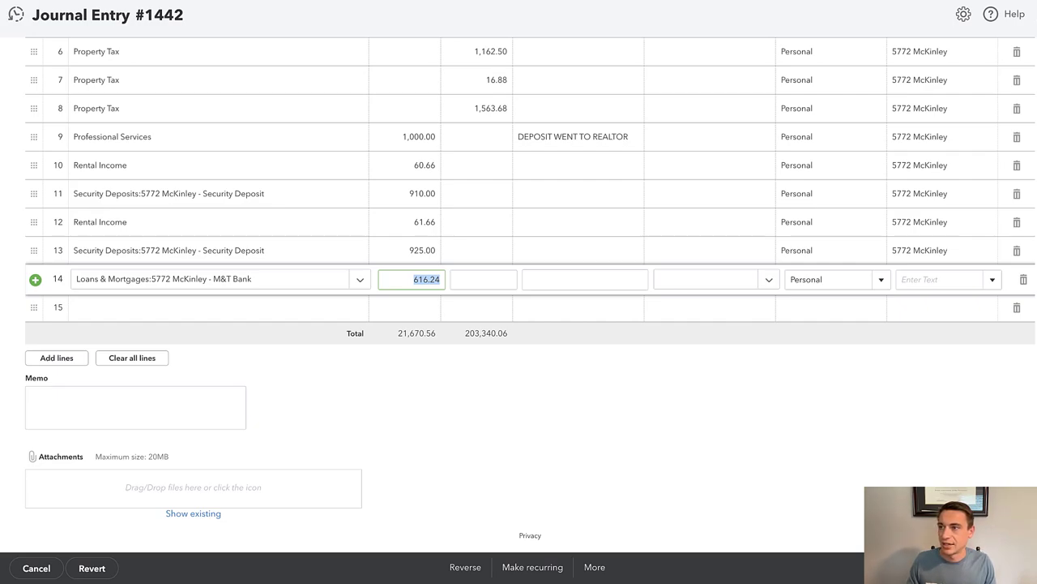
type("8")
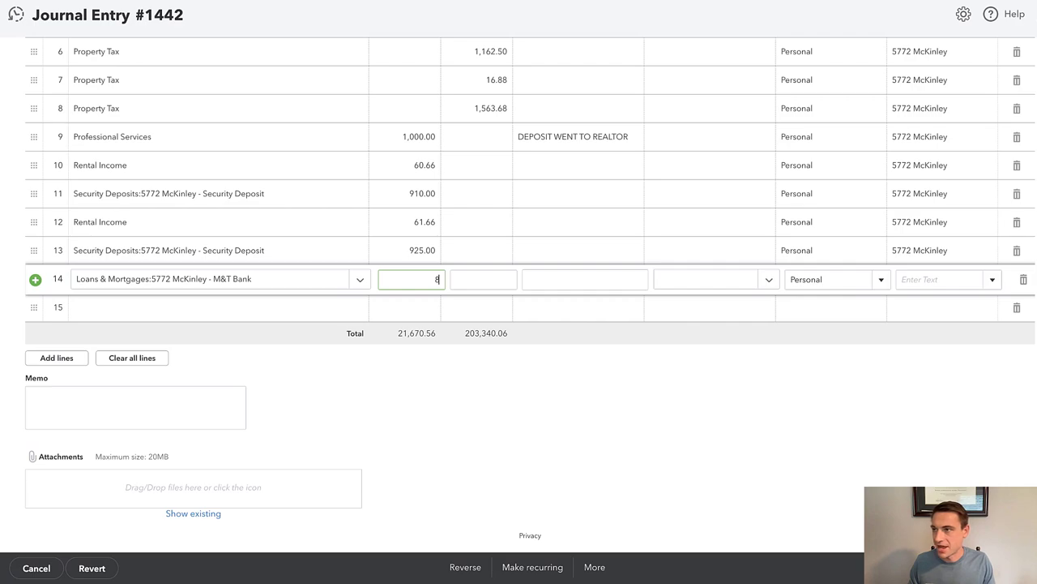
type("6,489")
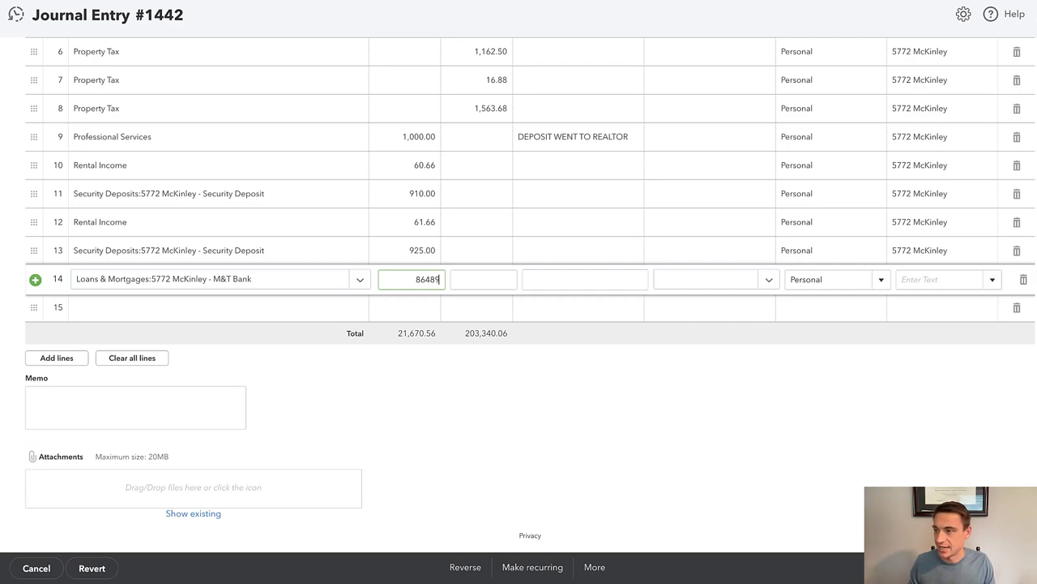
type(".67")
key("Tab")
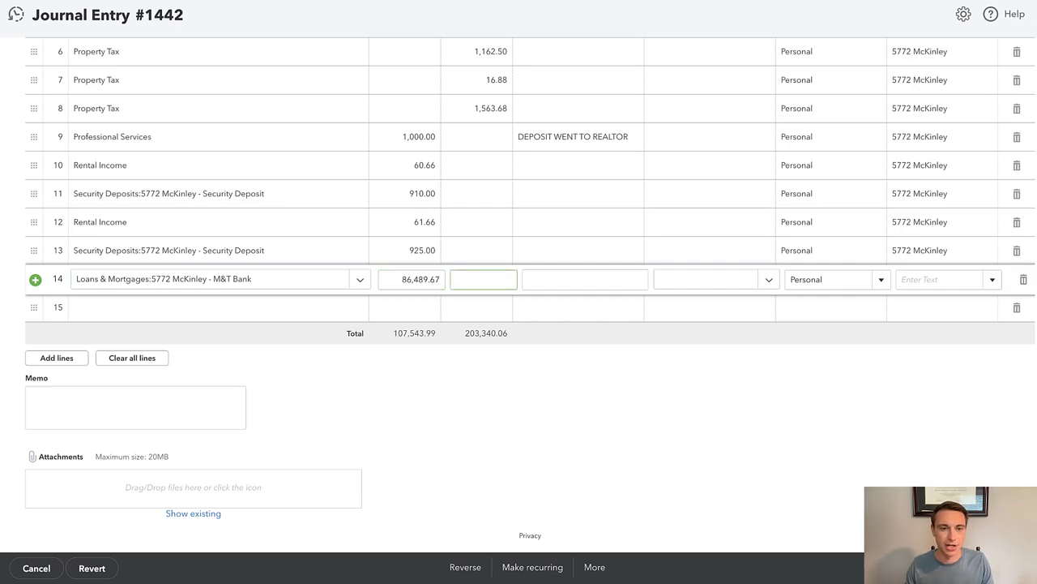
left_click(945, 277)
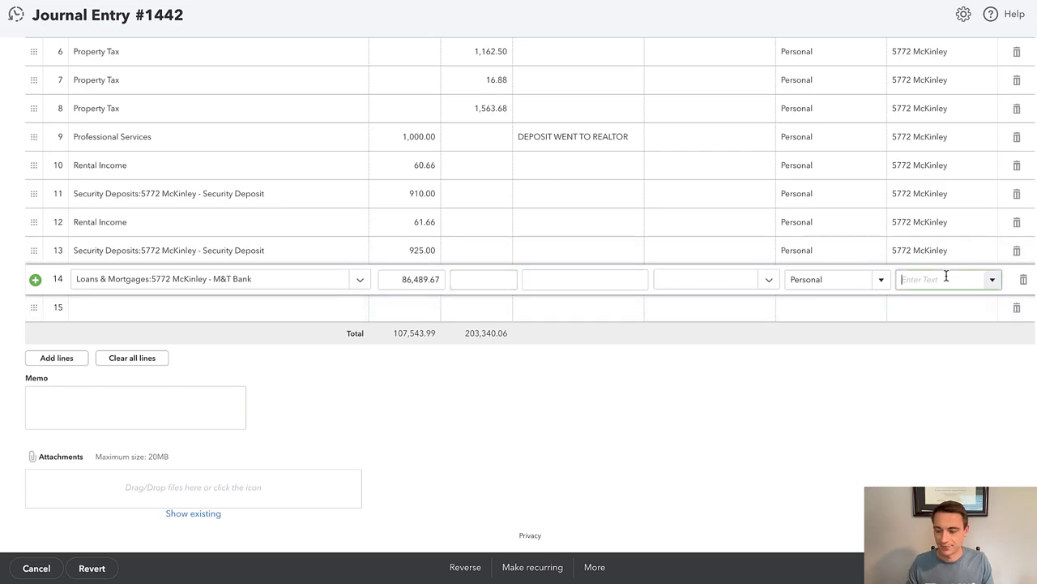
type("5772 McKinley")
key("Tab")
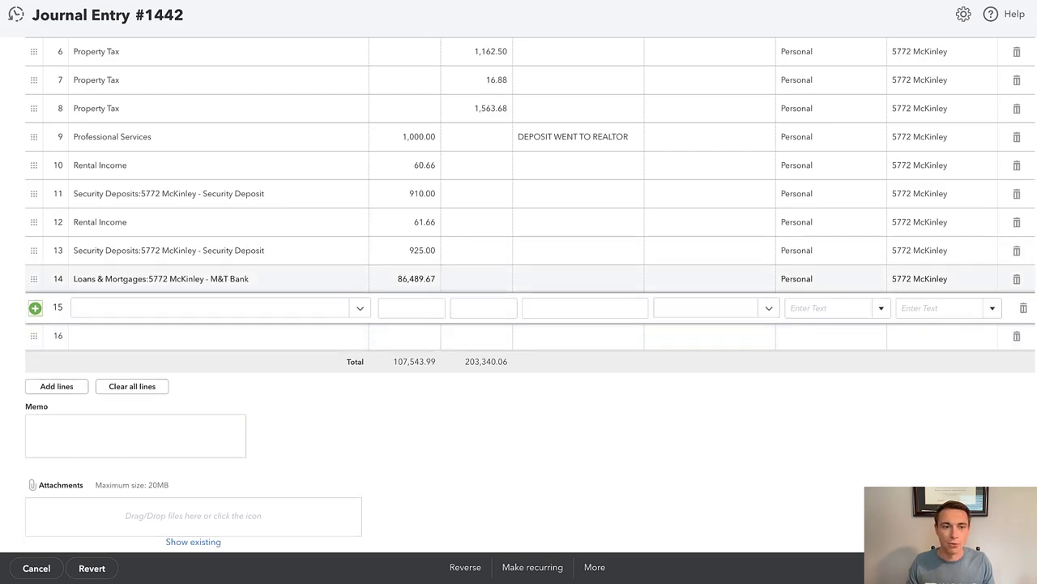
Step: Debit Interest Expense 616.24 (87105.91-86489.67) on line 15, location 5772 McKinley
type("INTERE")
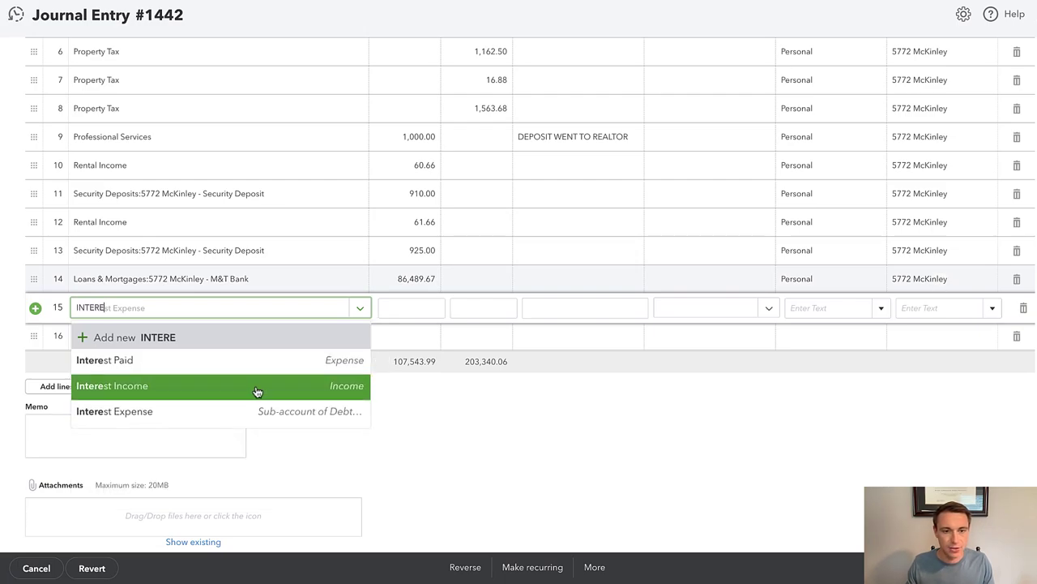
left_click(257, 413)
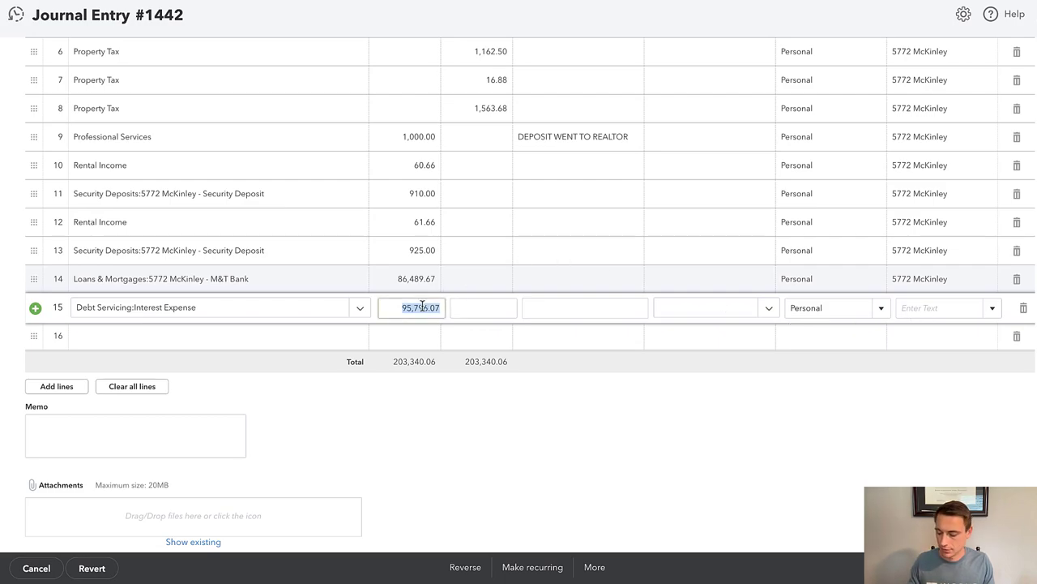
type("87105.9")
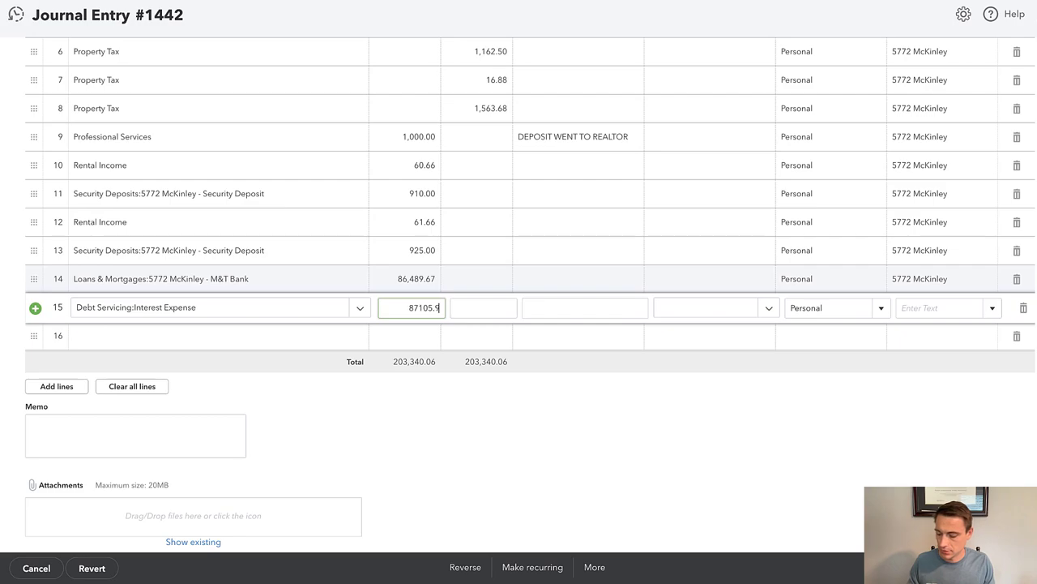
type("11")
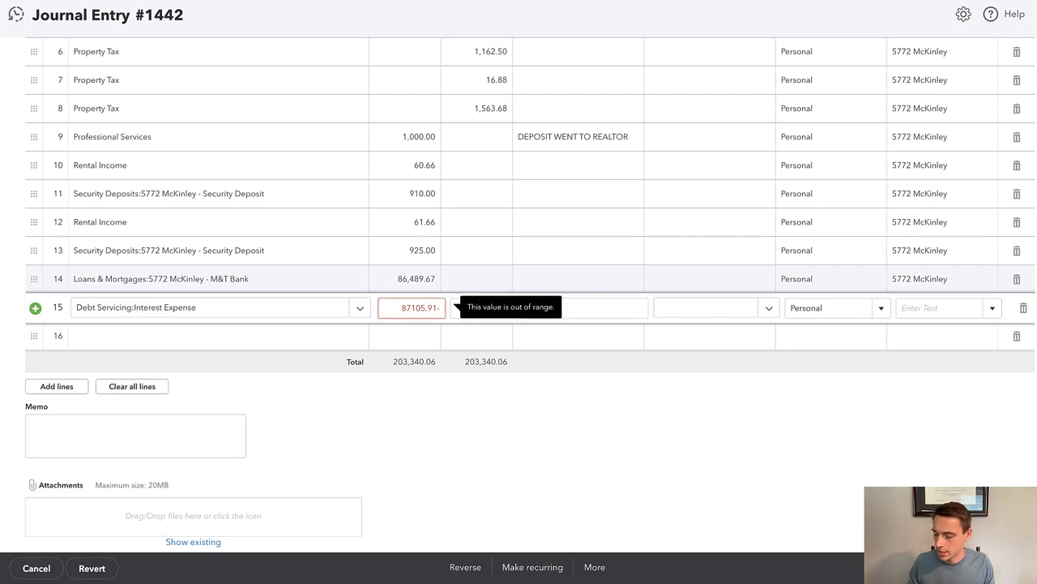
key("BackSpace")
type("-86489")
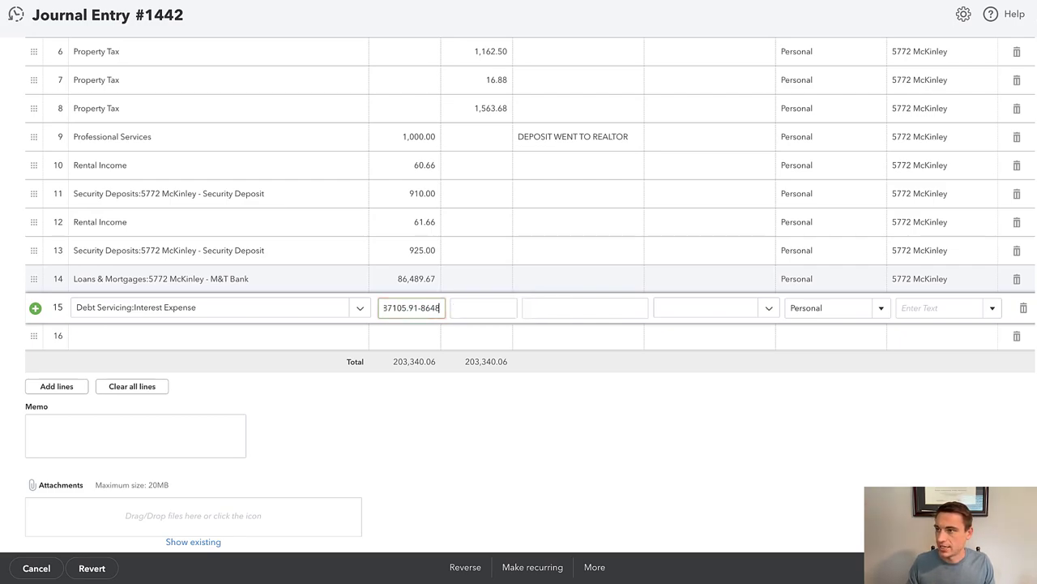
type(".67")
key("Tab")
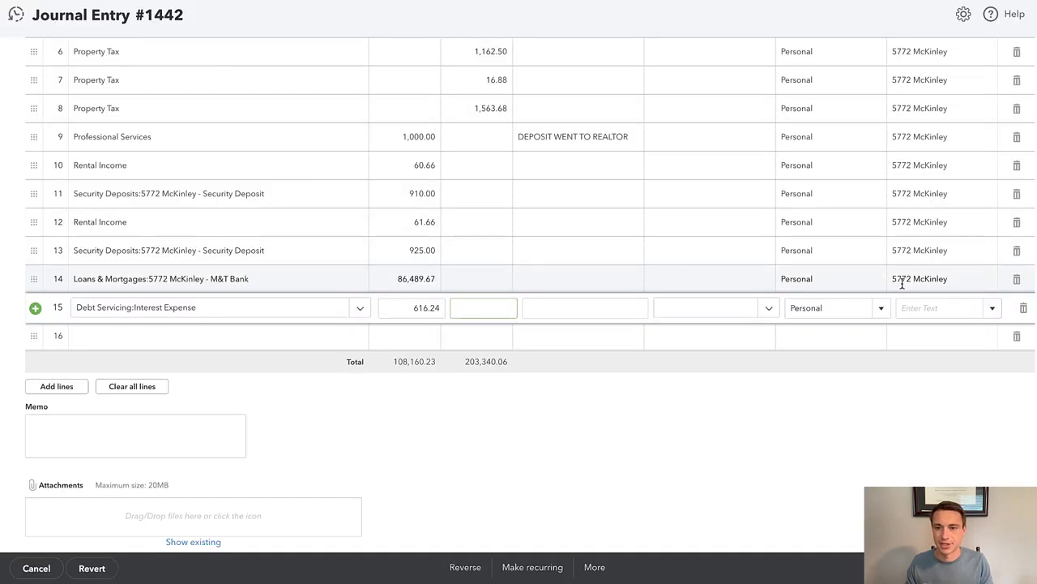
left_click(908, 308)
type("5772 McKinley")
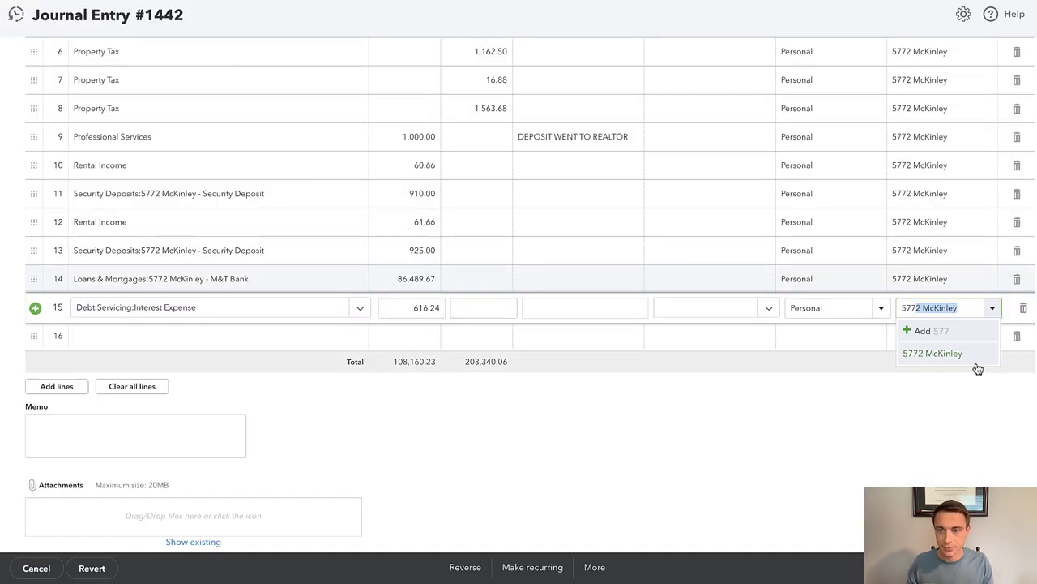
left_click(972, 359)
left_click(159, 335)
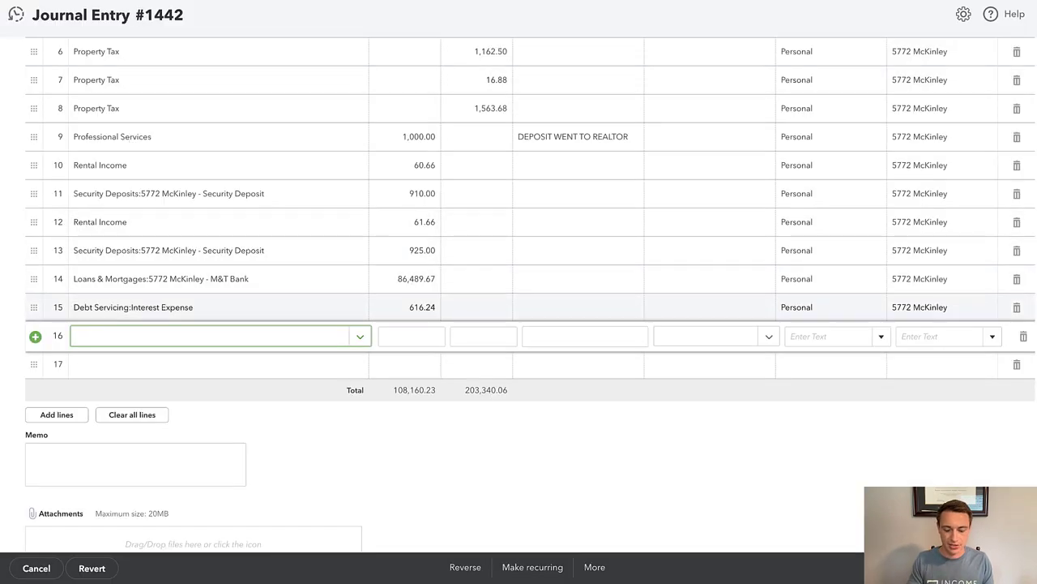
type("PROFES")
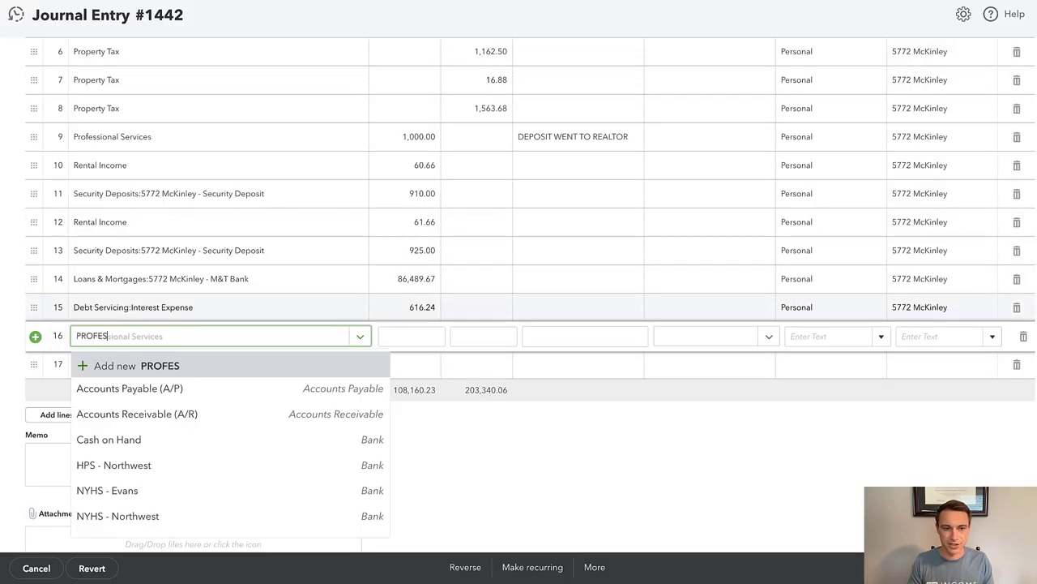
key("Down")
key("Down")
key("Tab")
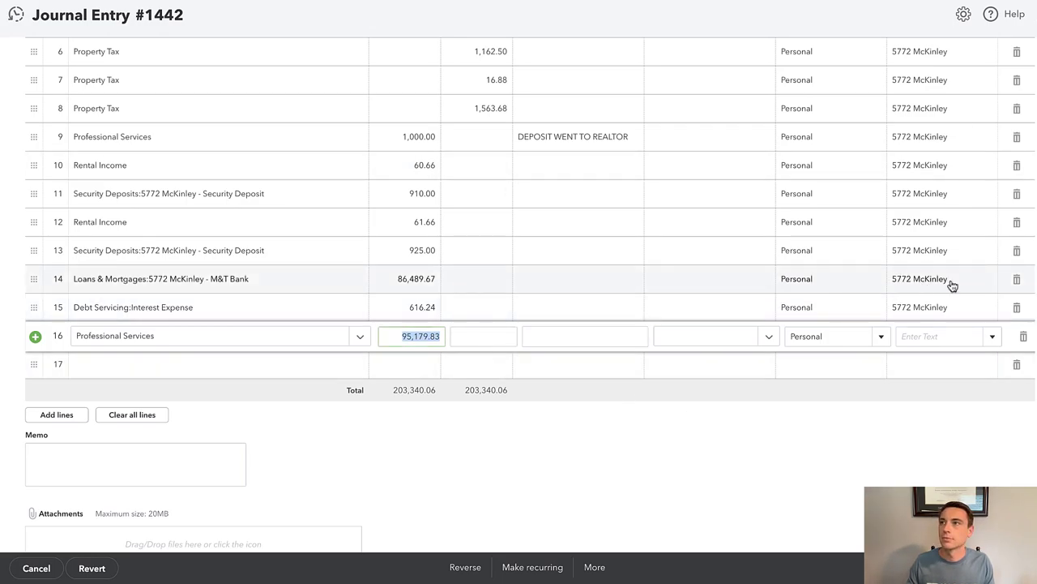
type("9950")
key("Tab")
key("Tab")
key("Tab")
key("Tab")
key("Tab")
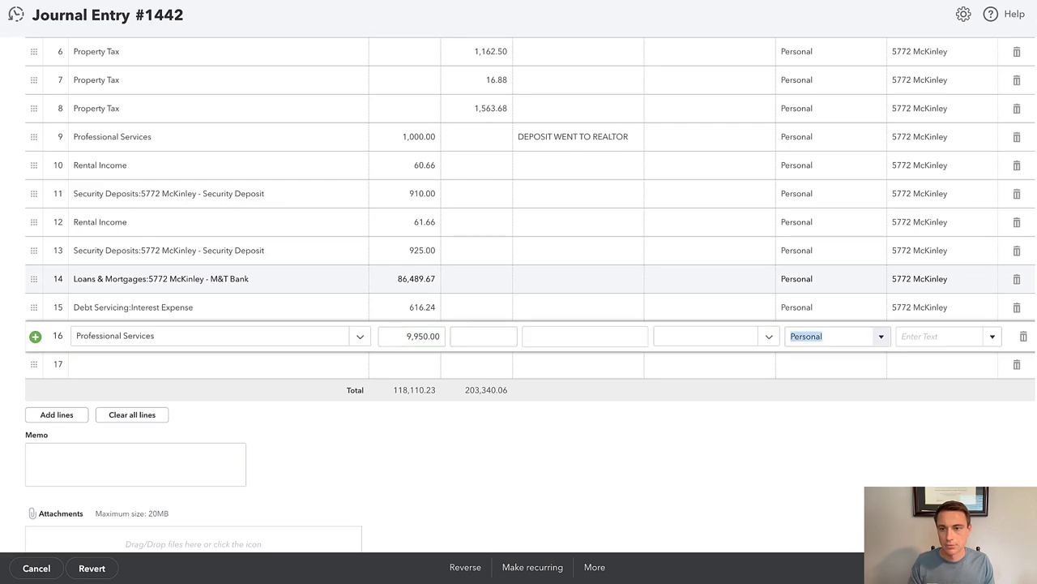
type("5772 McKinley")
key("Tab")
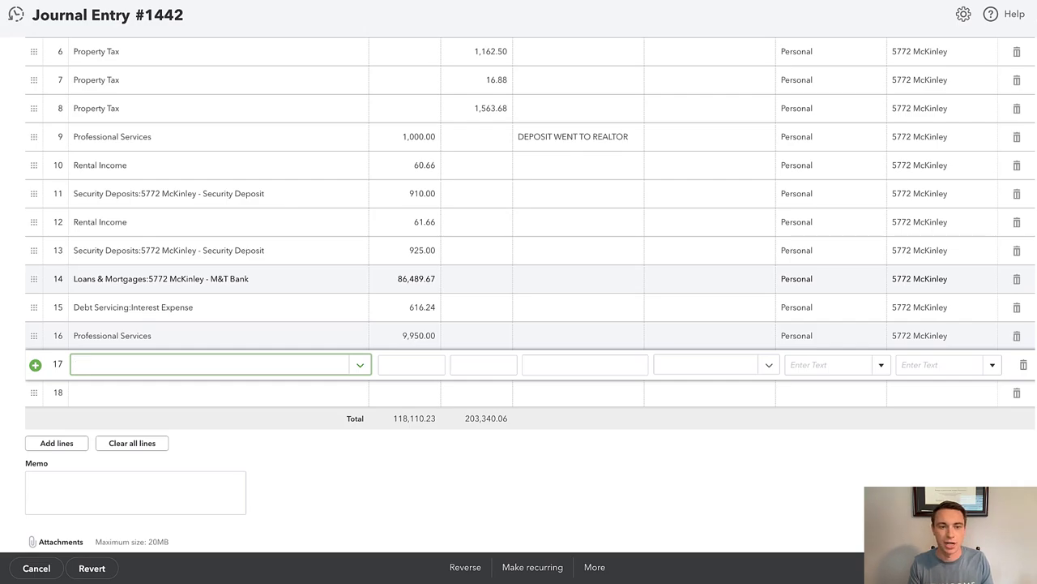
Step: Add line 17 debiting Professional Services 830.00 under 5772 McKinley
type("PROFE")
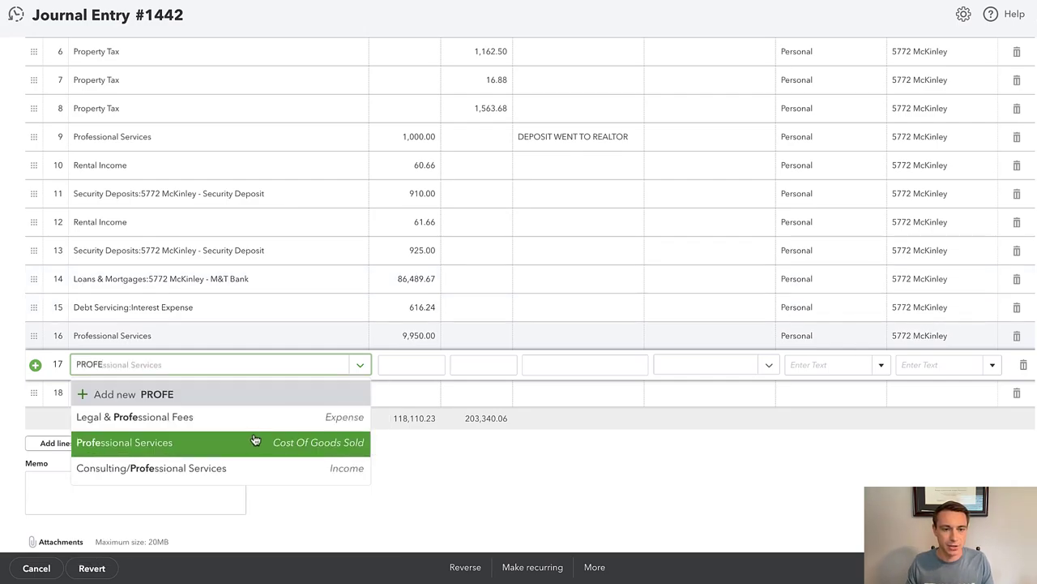
left_click(254, 440)
key("Tab")
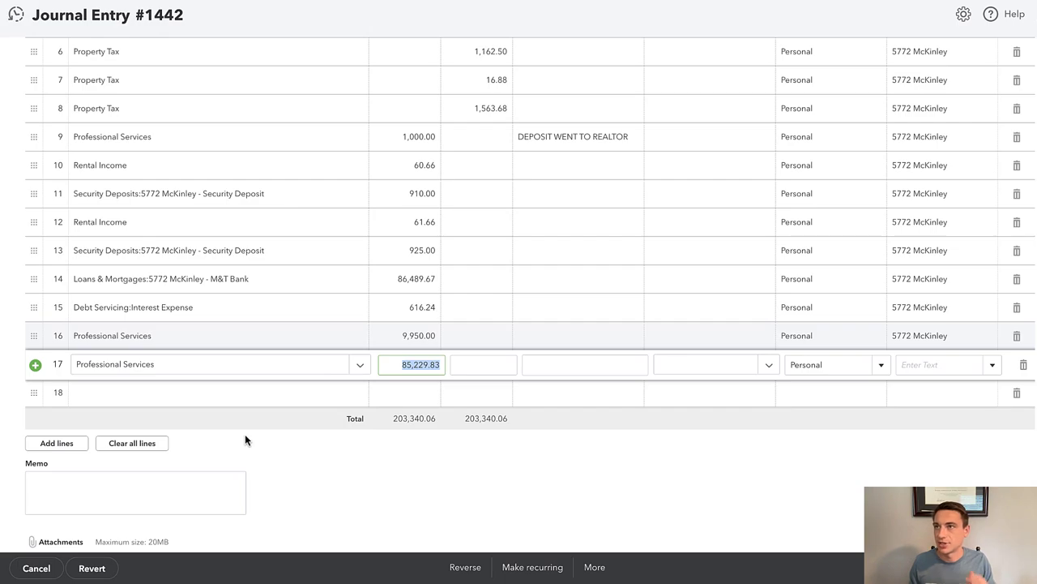
type("830")
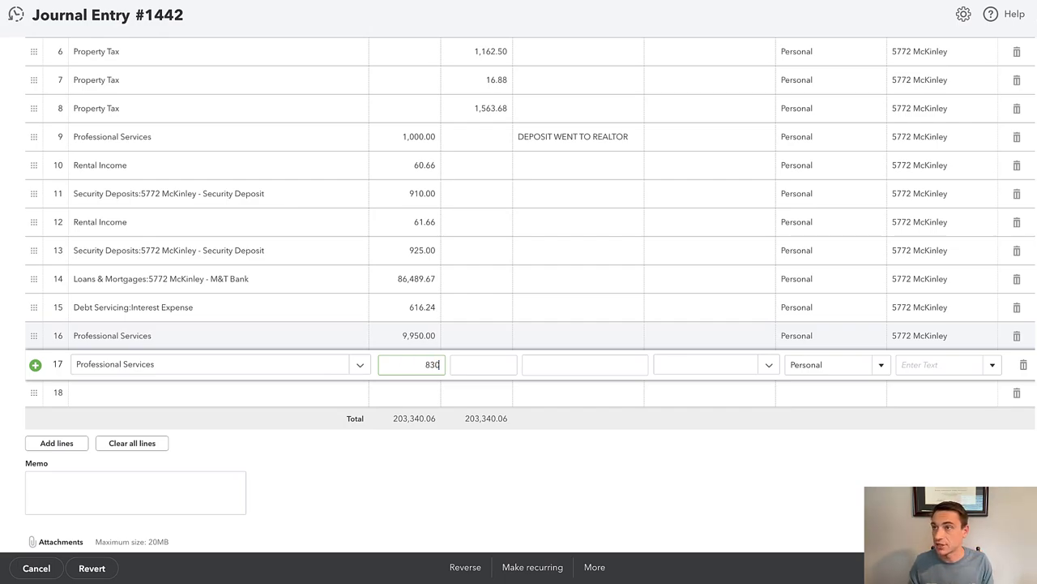
key("Tab")
key("Tab")
key("Tab")
key("Tab")
key("Tab")
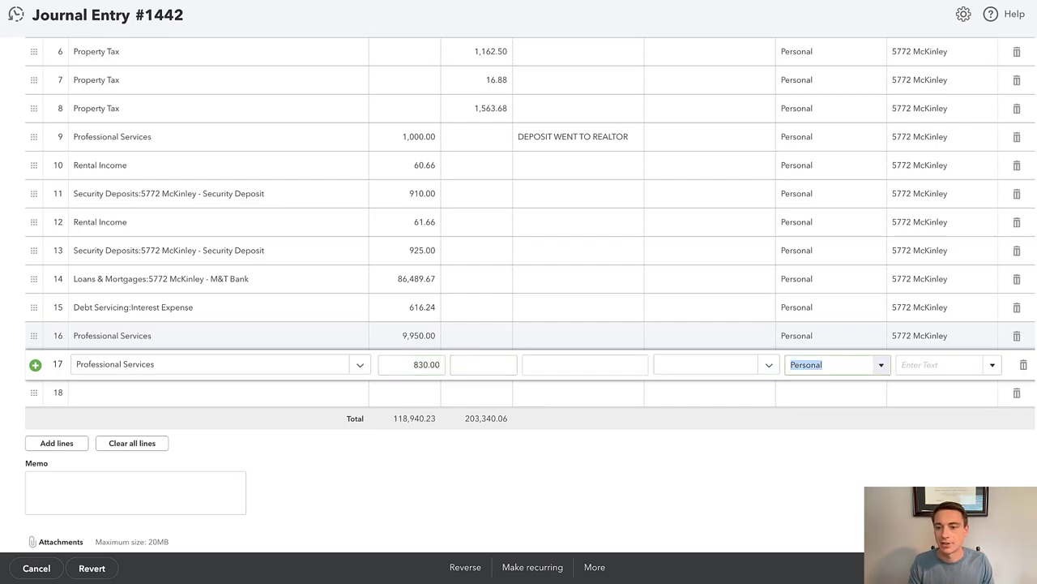
type("5772")
key("Tab")
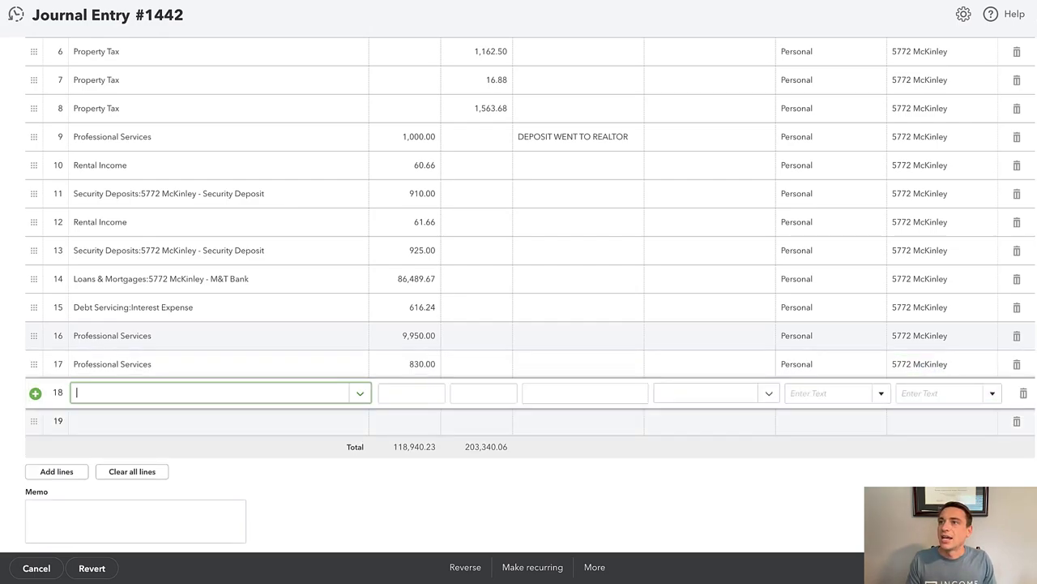
type("PROFESS")
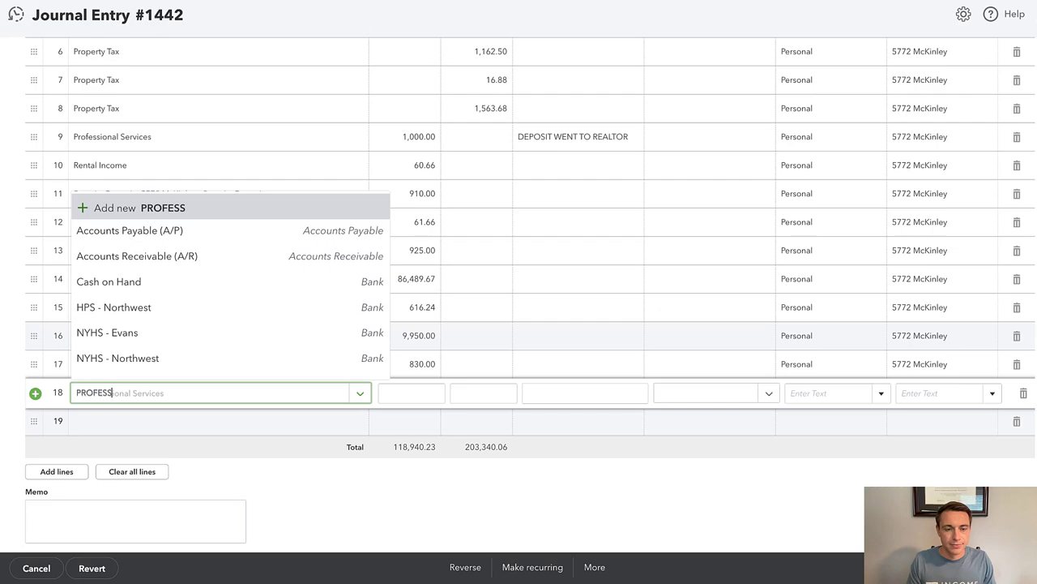
key("Down")
key("Tab")
type("600.00")
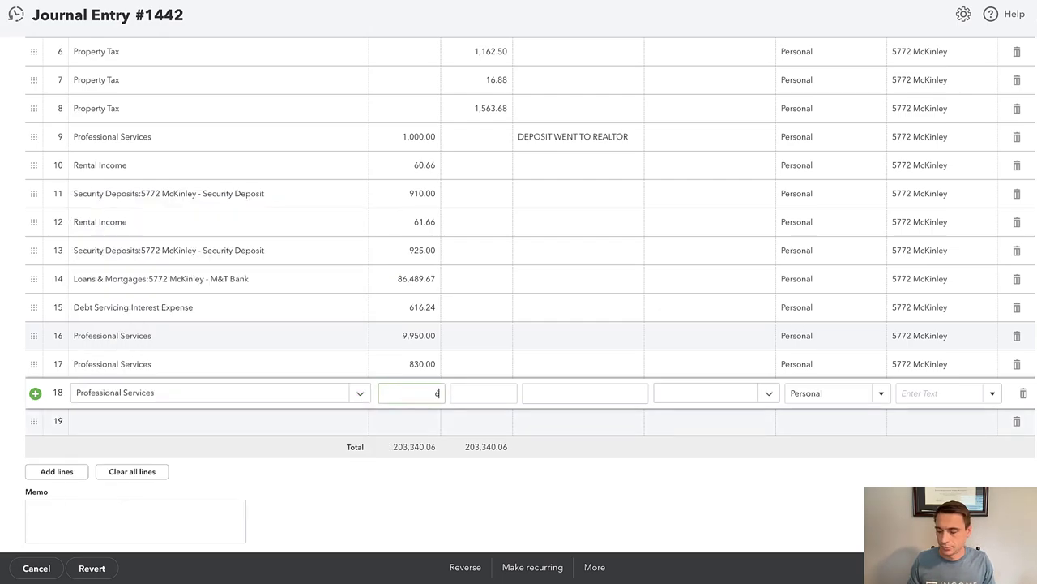
key("Tab")
key("Tab")
key("Tab")
type("577")
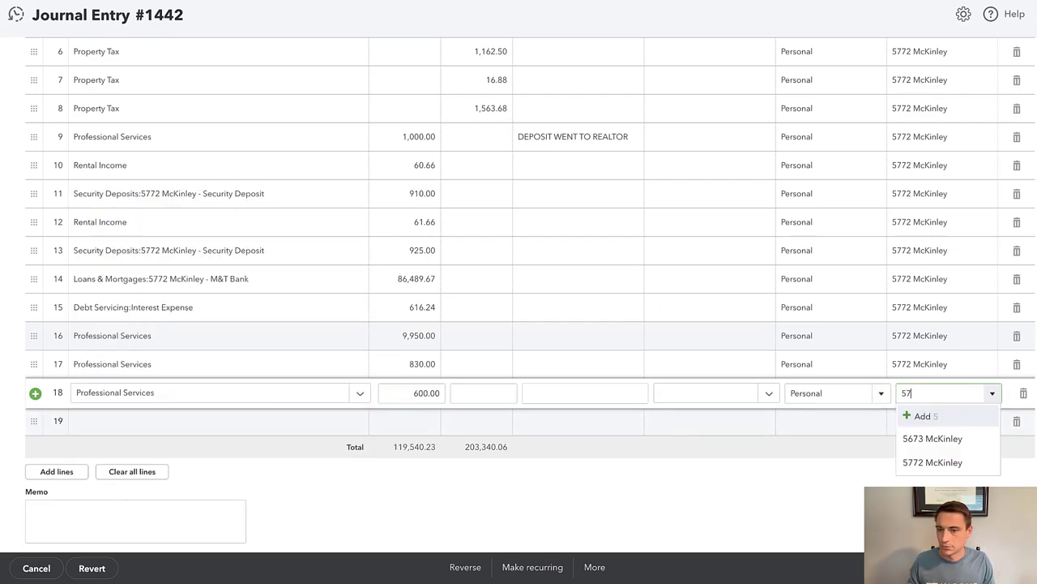
key("Tab")
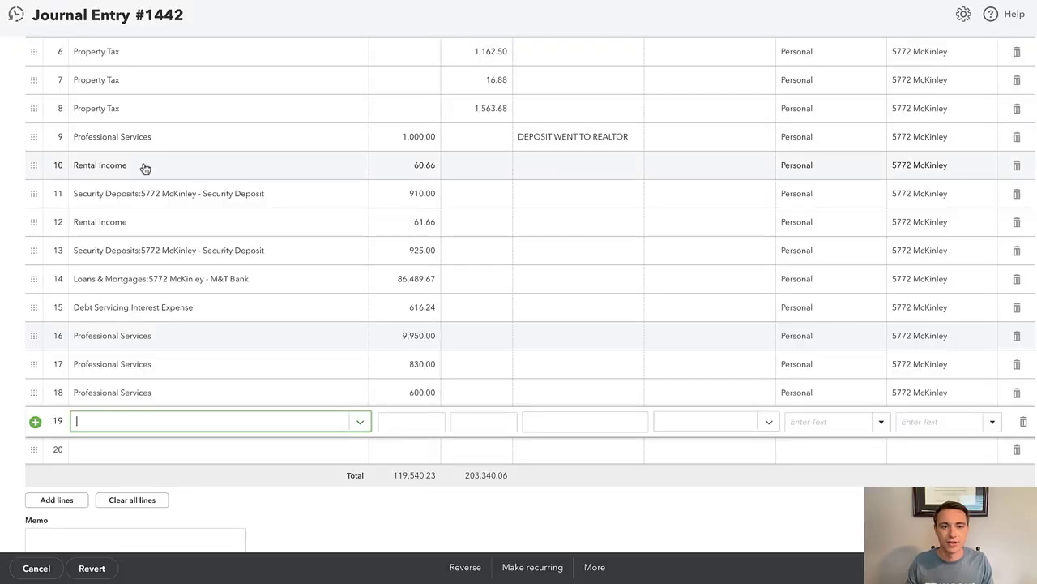
Step: Add line 19 debiting Professional Services 1,652.50 under 5772 McKinley
type("PRO")
key("BackSpace")
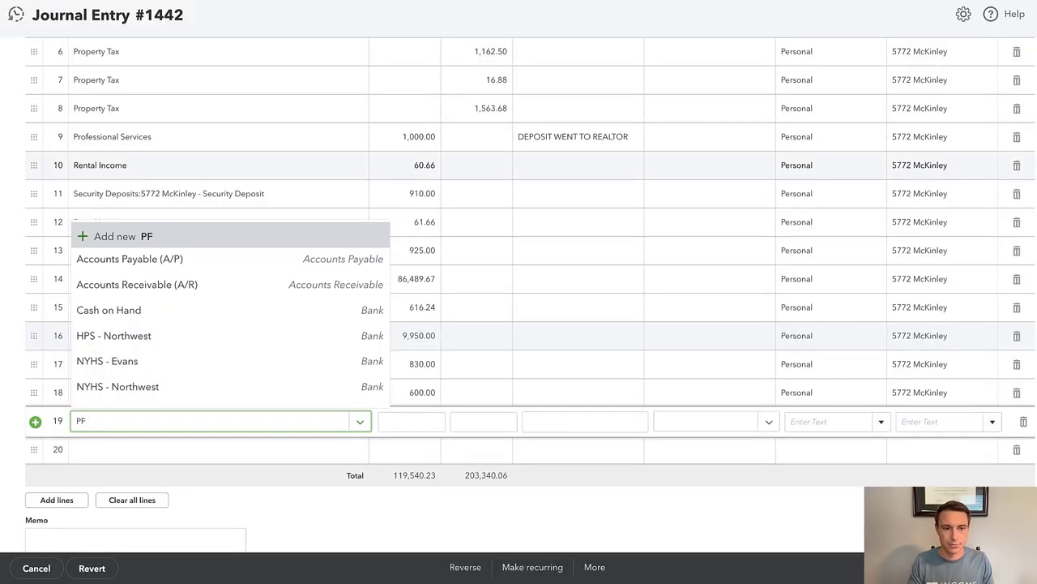
type("OFESSIONAL S")
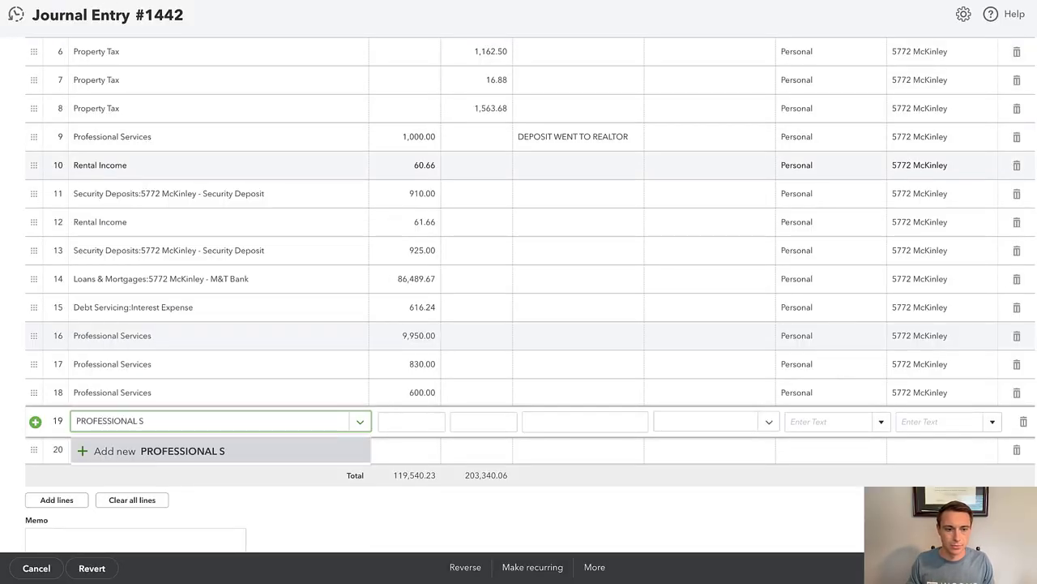
key("Down")
key("Down")
key("Tab")
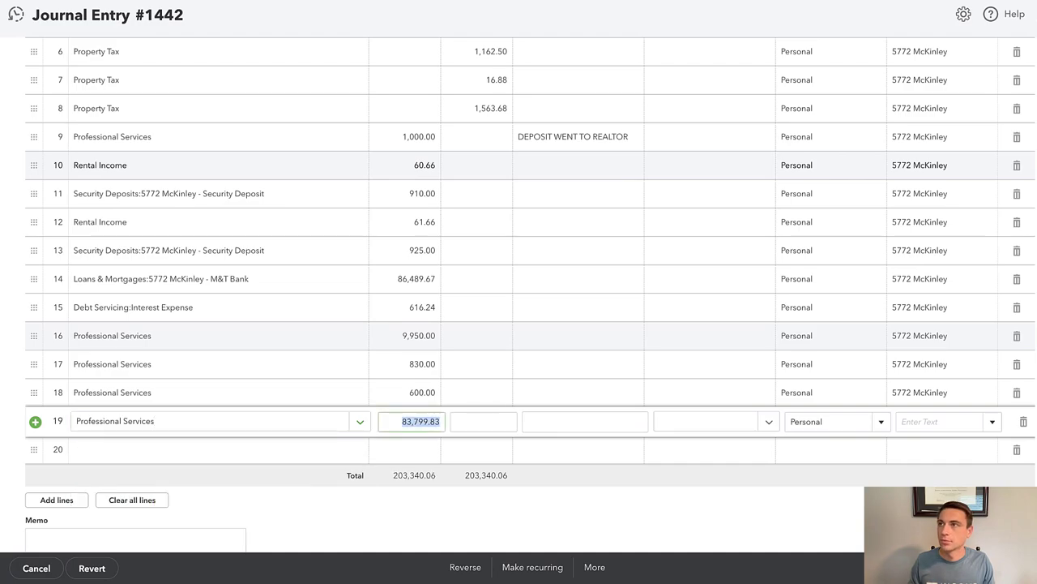
type("1,652")
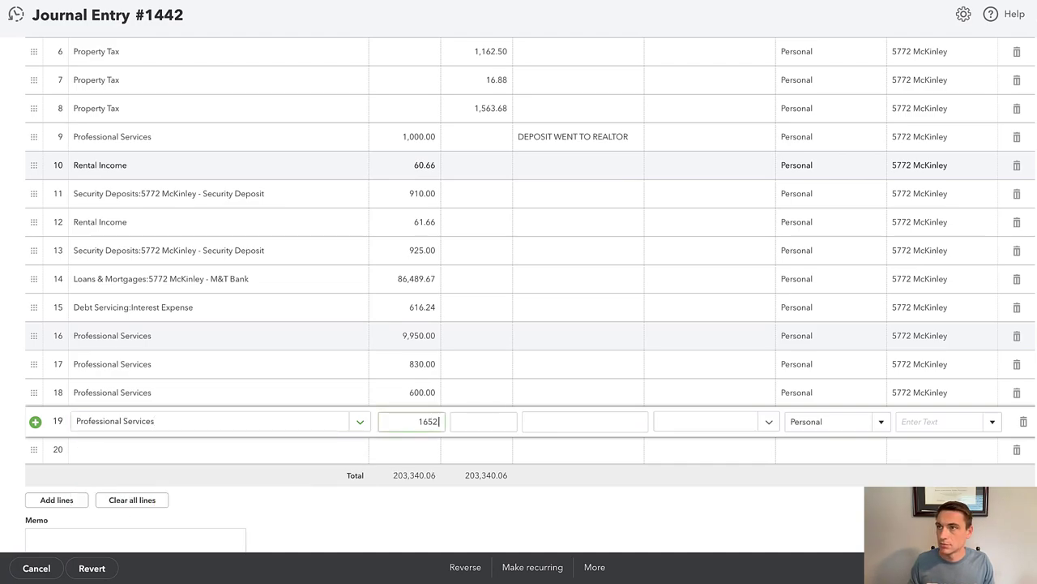
type(".5")
key("Tab")
key("Tab")
key("Tab")
key("Tab")
key("Tab")
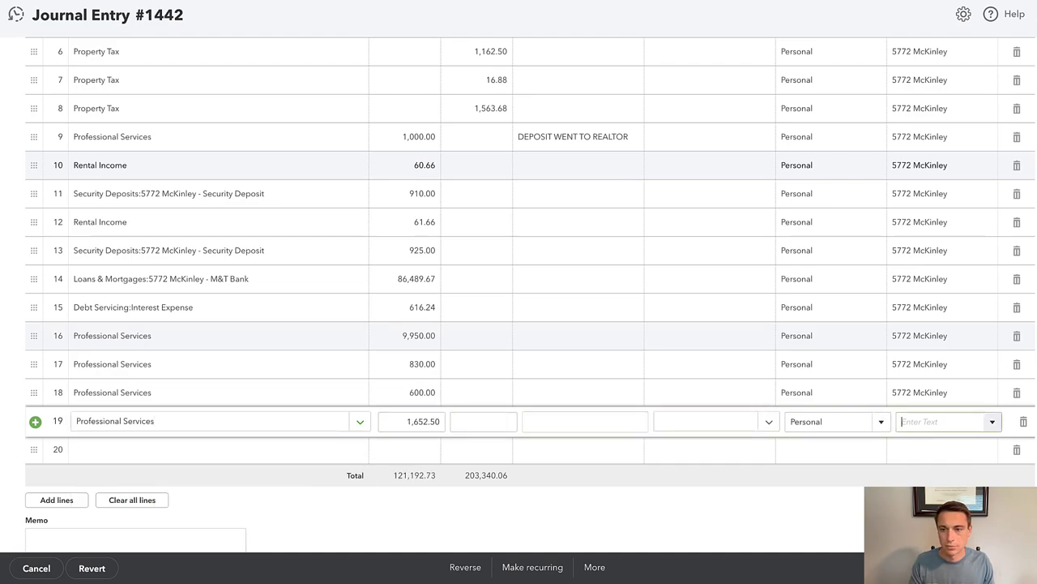
type("5772")
key("Tab")
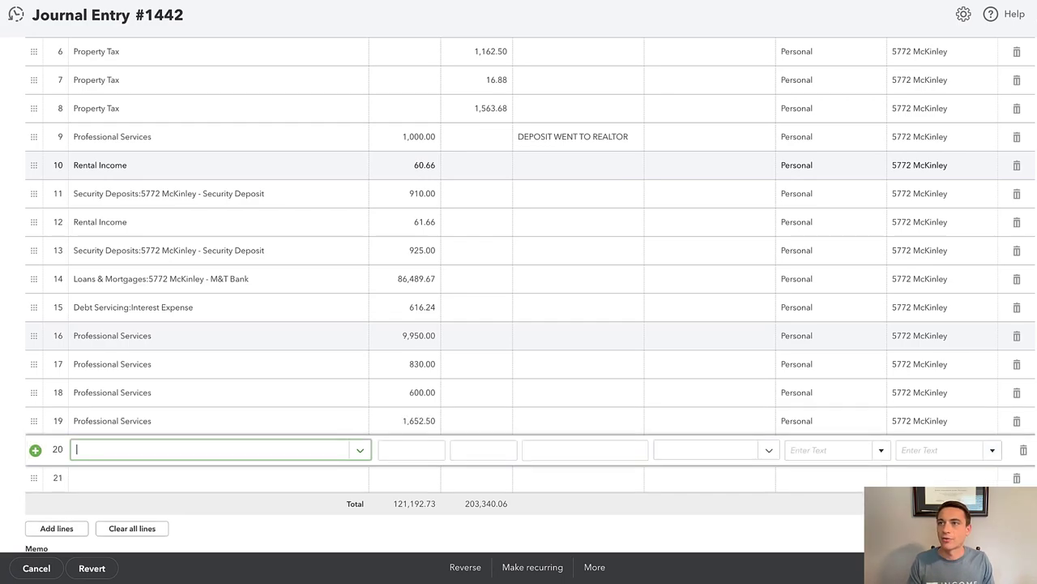
type("PROFESS")
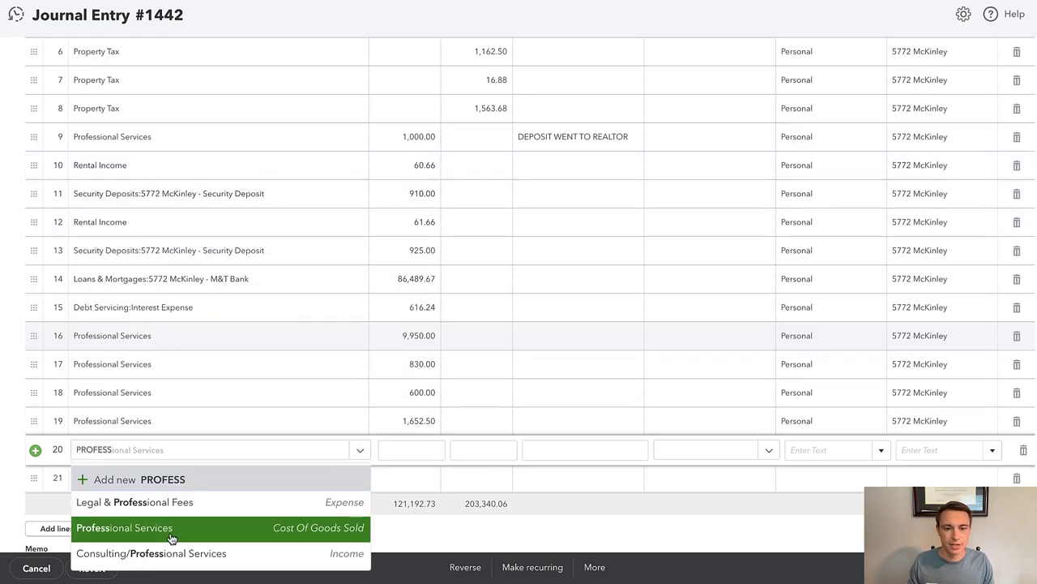
left_click(169, 529)
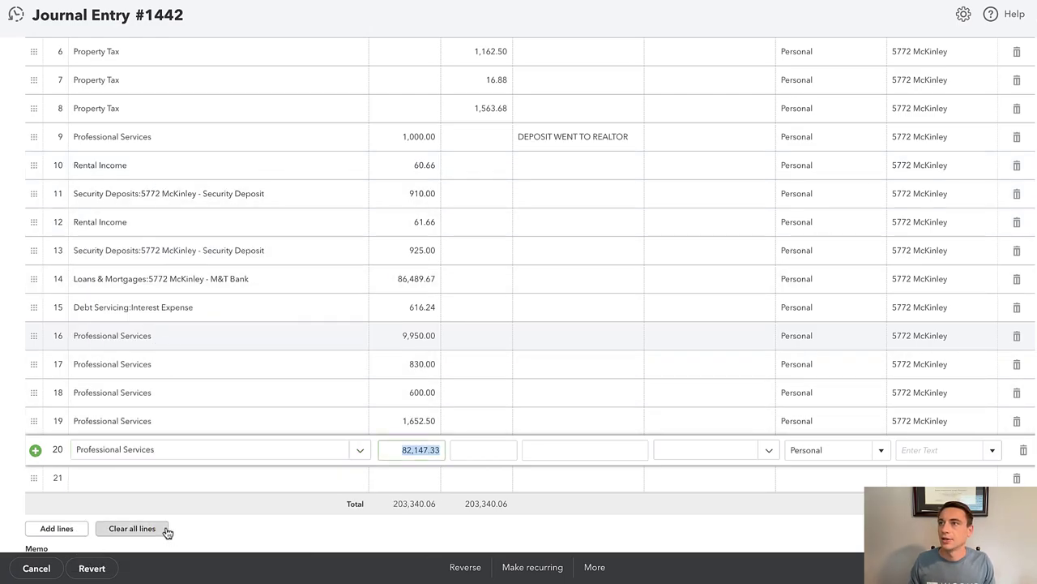
type("95")
key("Tab")
key("Tab")
key("Tab")
key("Tab")
key("Tab")
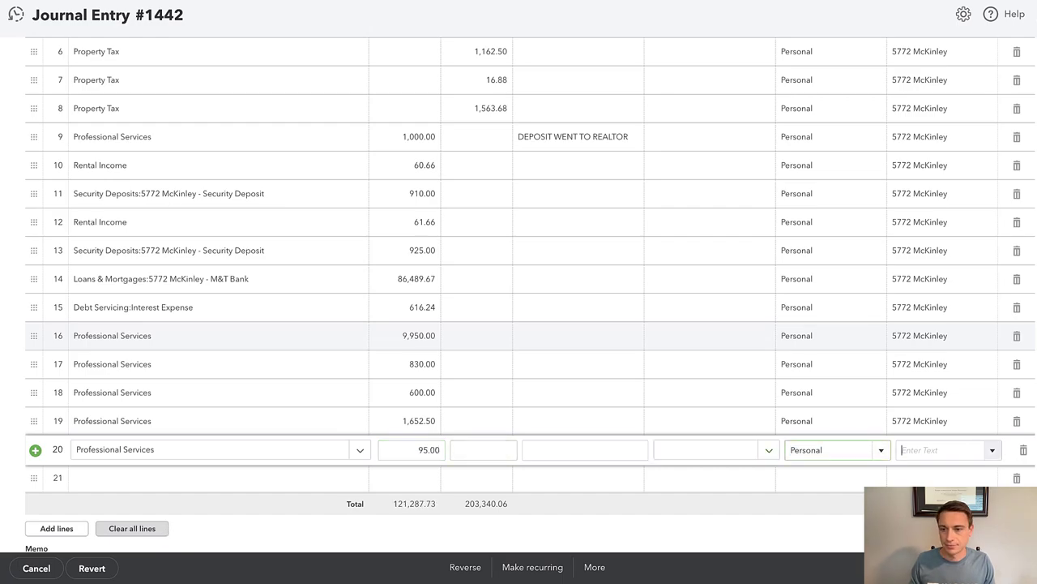
type("577")
key("Tab")
Step: Check the closing statement PDF, then come back to begin line 21
scroll(194, 306, "down", 3)
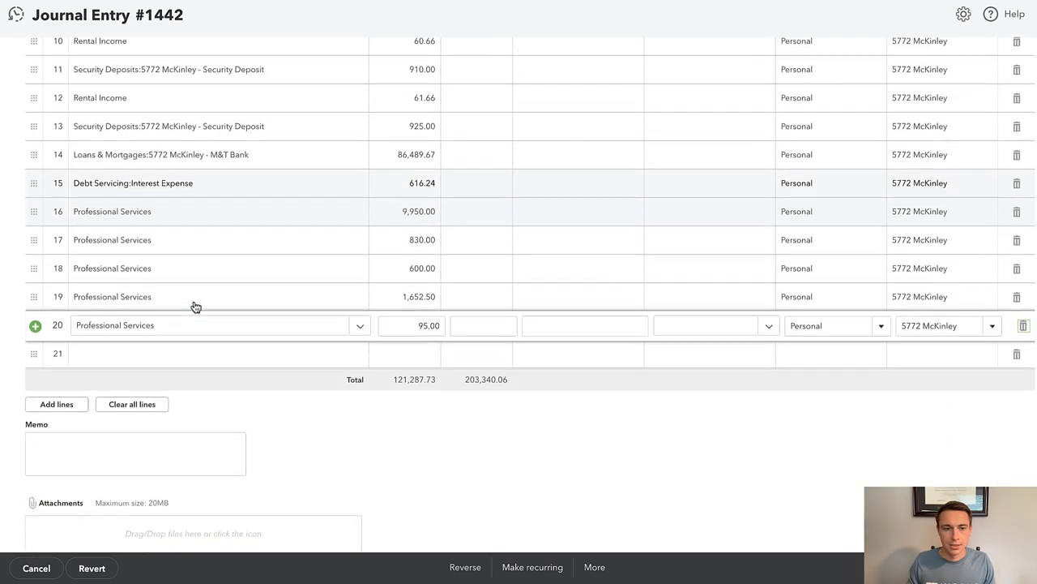
left_click(161, 332)
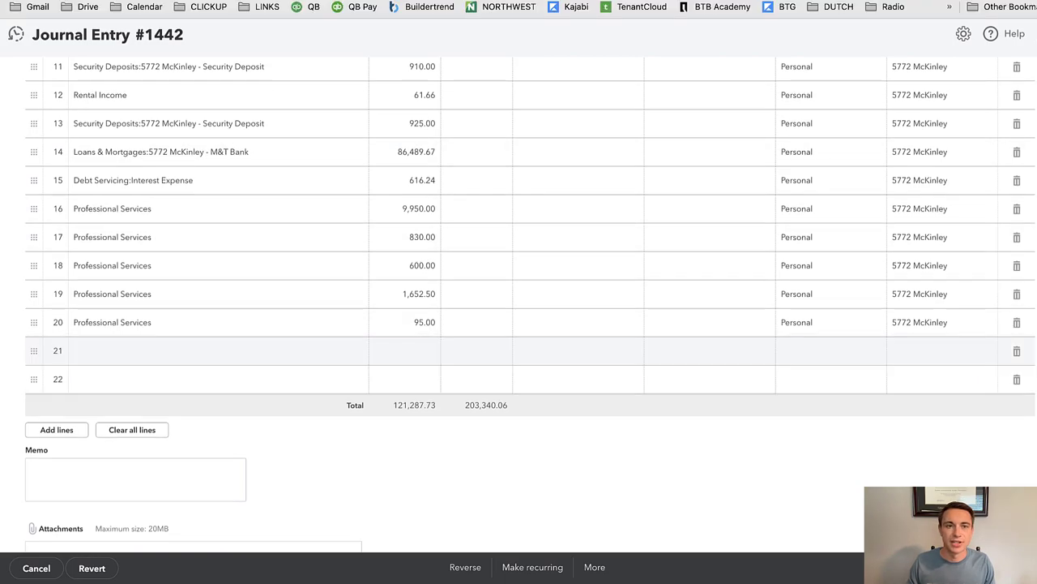
left_click(355, 13)
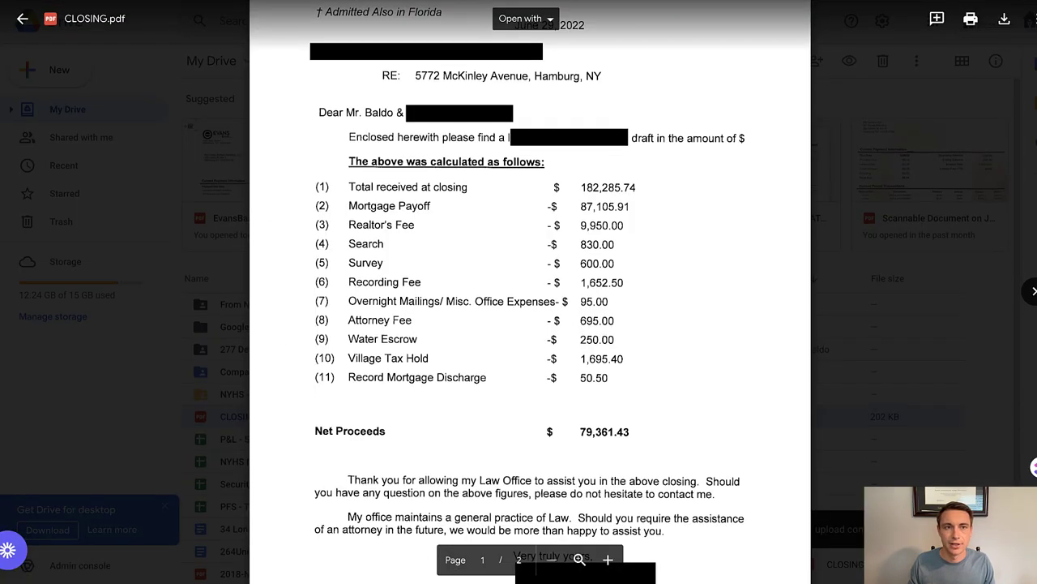
key("ctrl+shift+Tab")
left_click(123, 331)
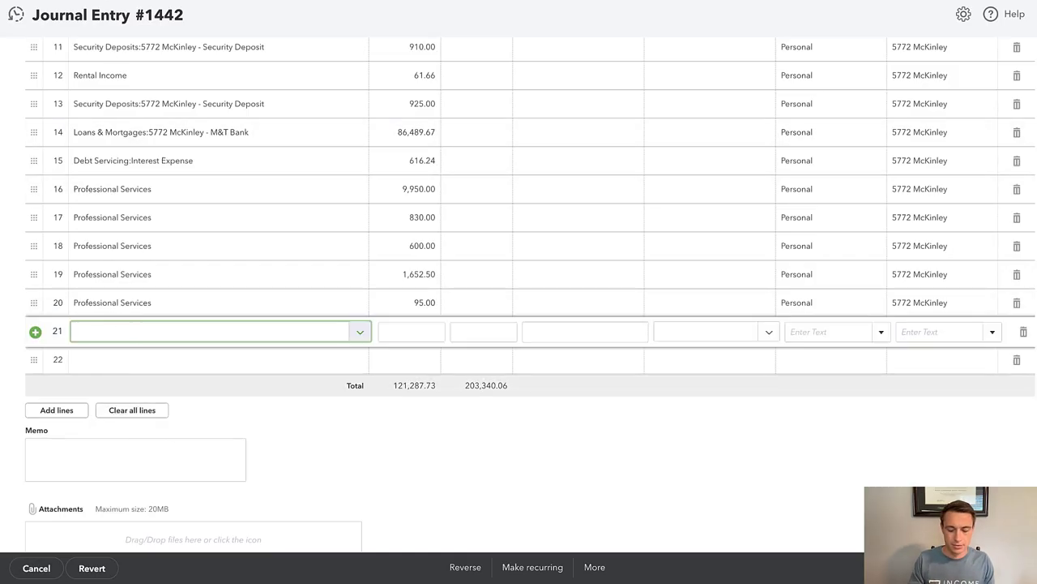
type("LEGAL")
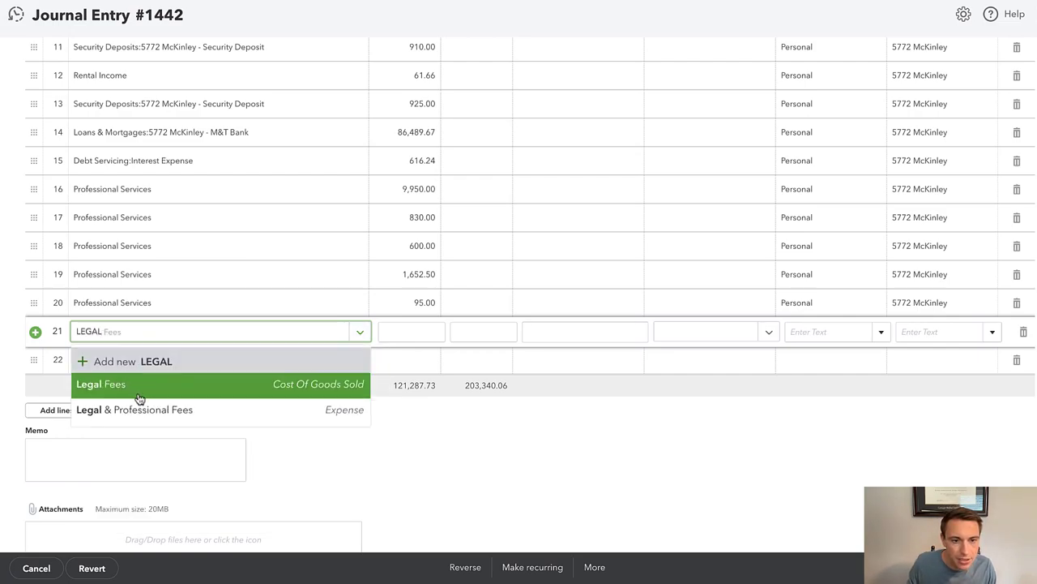
left_click(134, 392)
key("Tab")
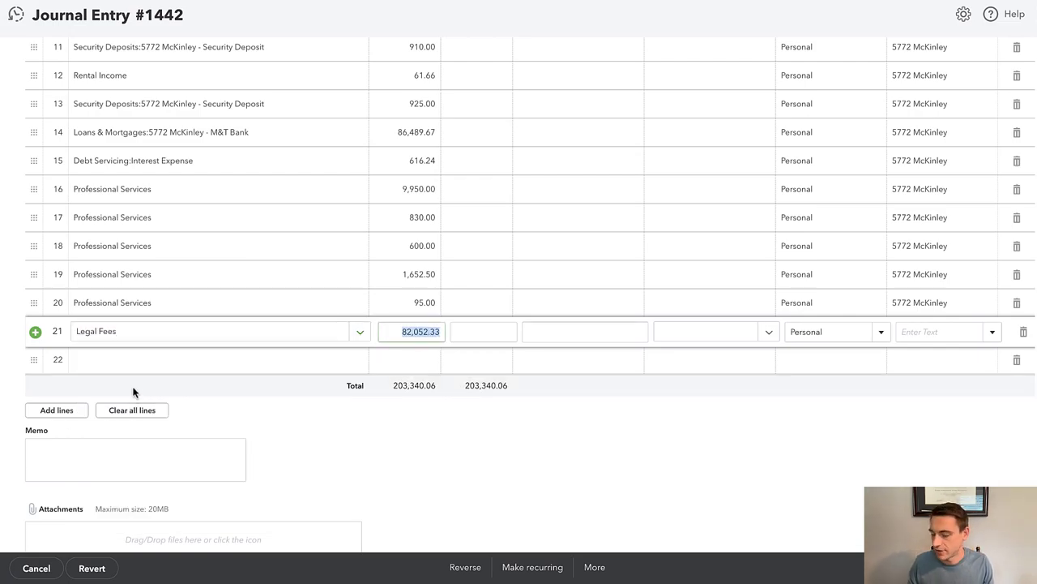
type("695")
key("Tab")
key("Tab")
key("Tab")
key("Tab")
key("Tab")
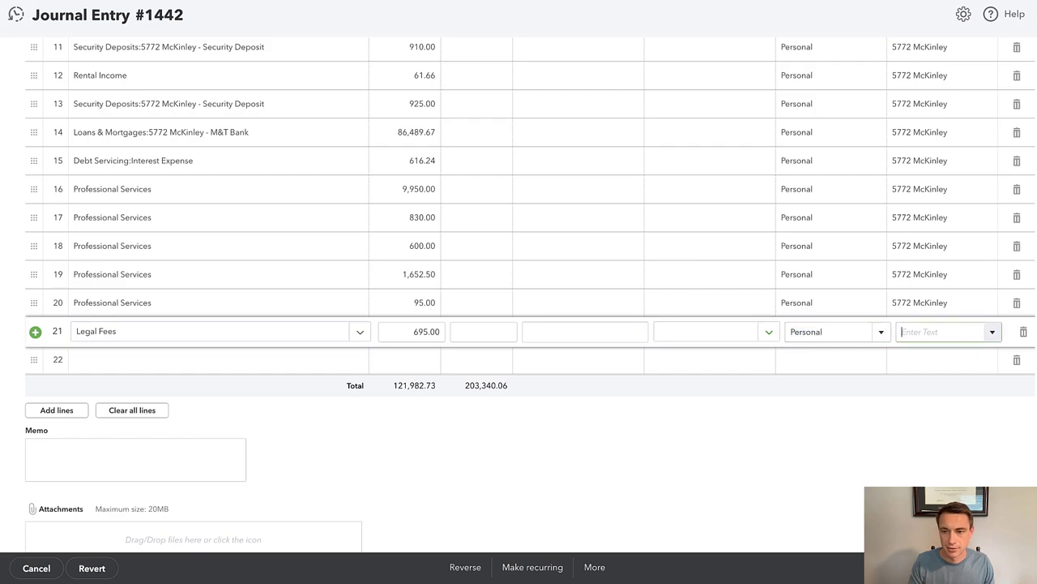
type("5772 McKinley")
left_click(203, 359)
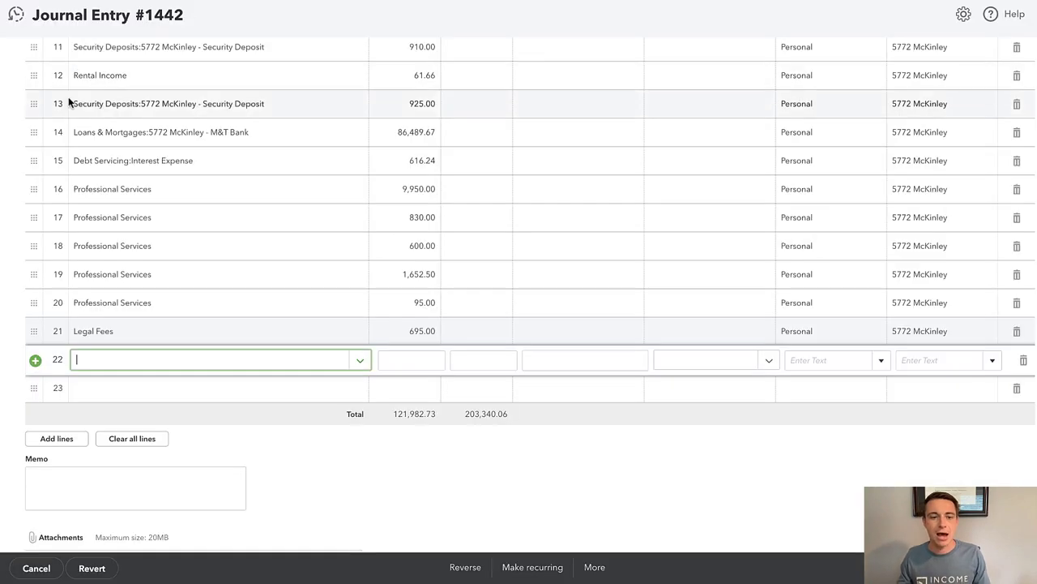
type("WATER")
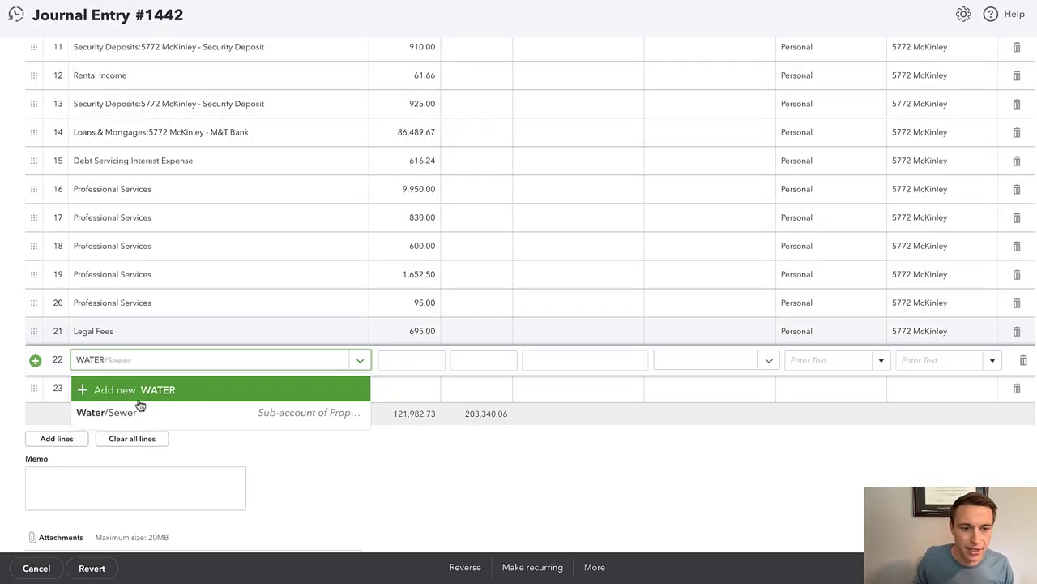
left_click(129, 417)
type("250")
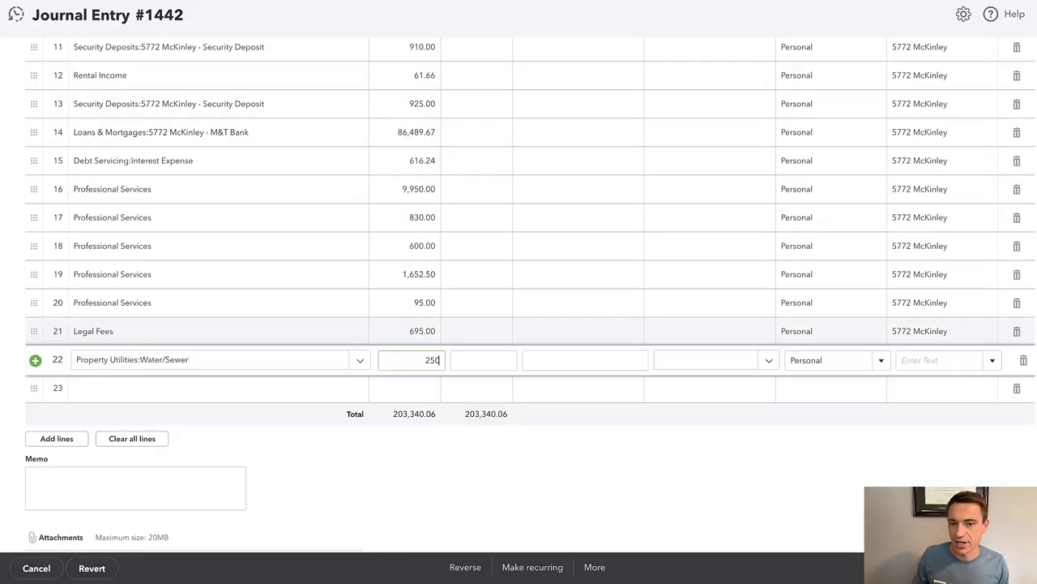
key("Tab")
key("Tab")
key("Tab")
key("Tab")
key("Tab")
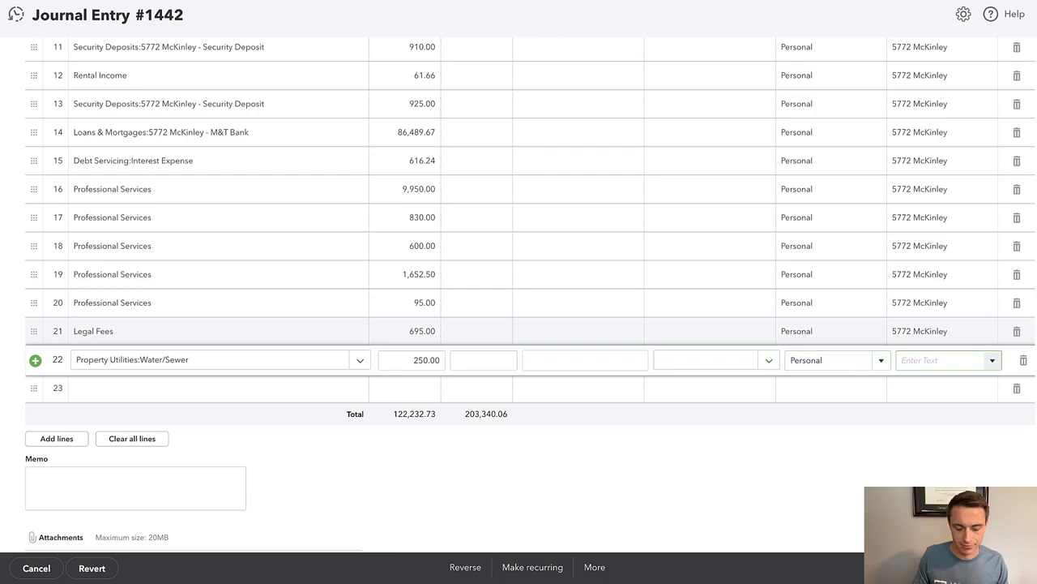
key("Tab")
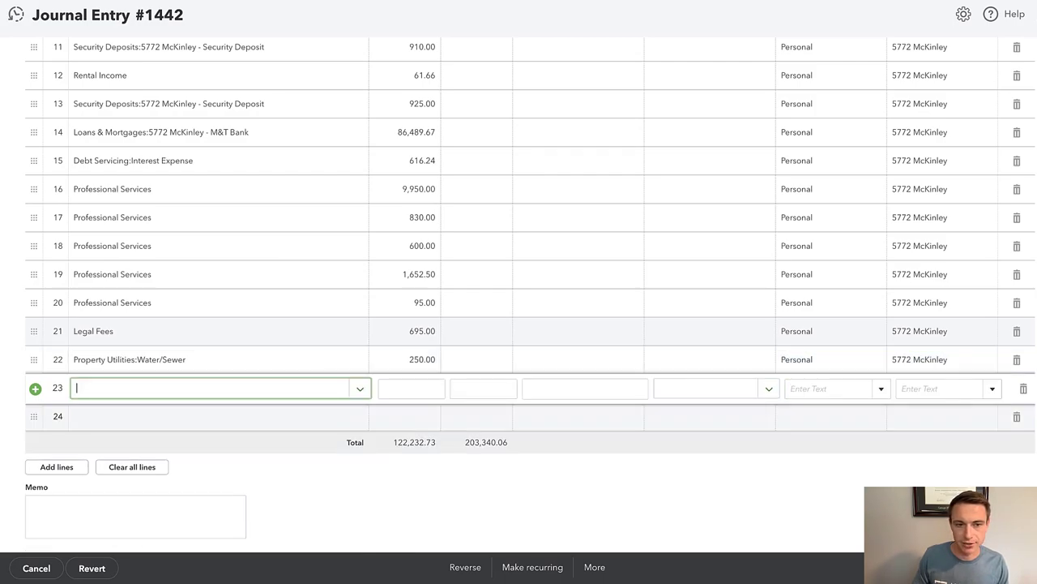
key("ctrl+Tab")
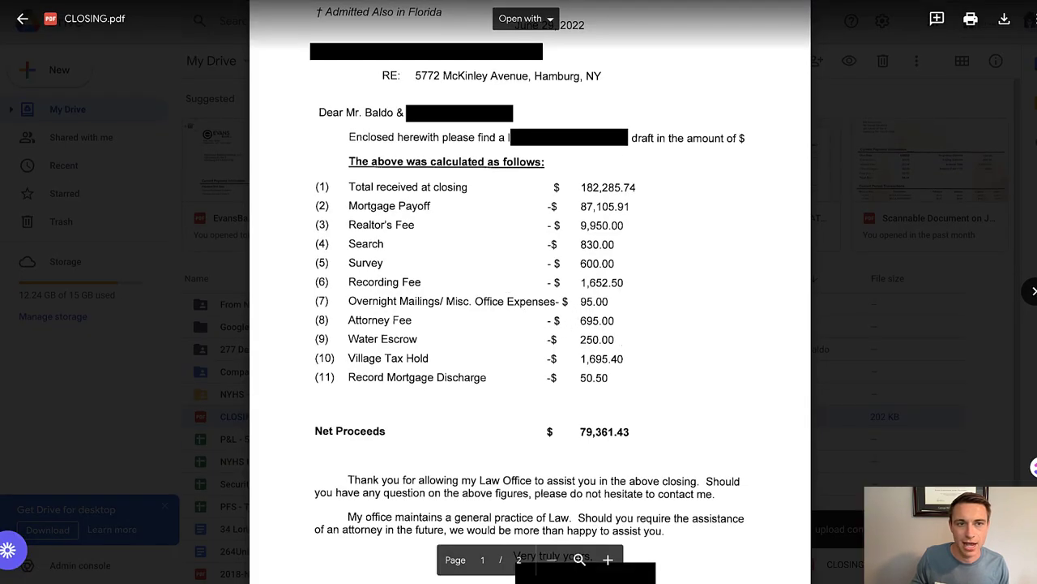
key("ctrl+Tab")
Step: Add line 23 debiting Property Tax 1,695.40 under 5772 McKinley and compare with CLOSING.pdf
left_click(123, 387)
type("P")
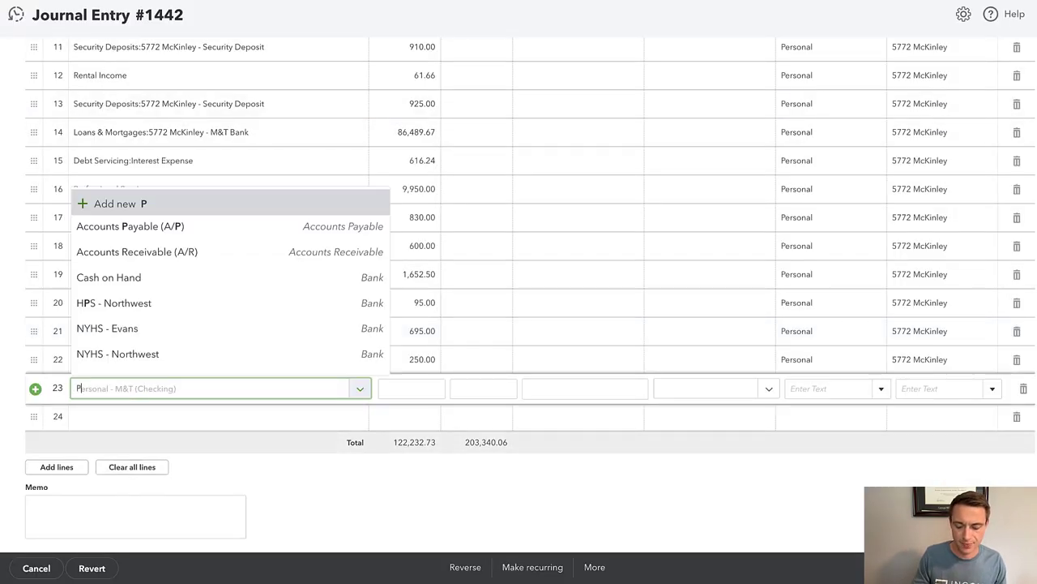
type("ROPERTY TAx")
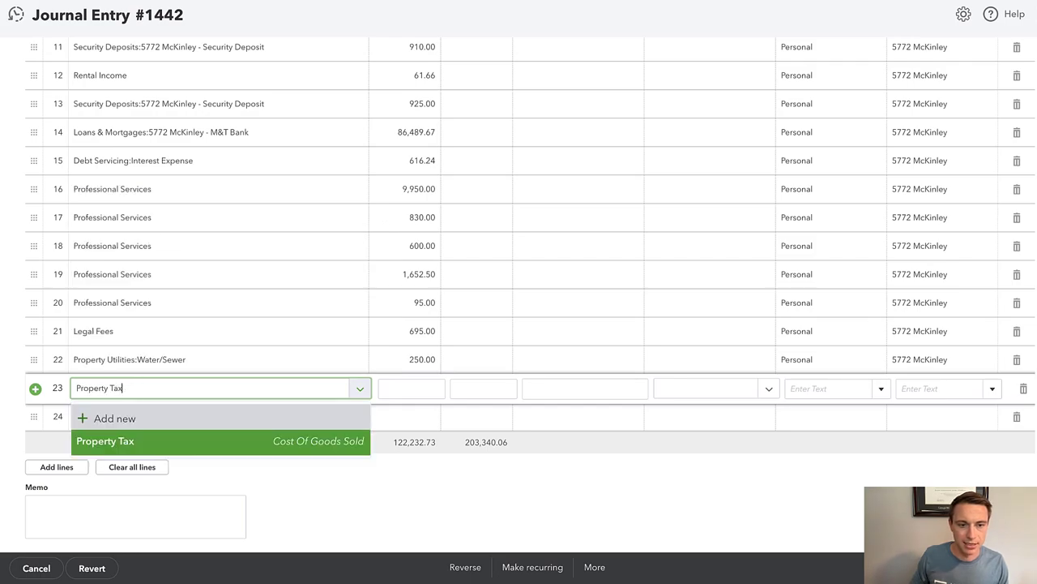
key("Tab")
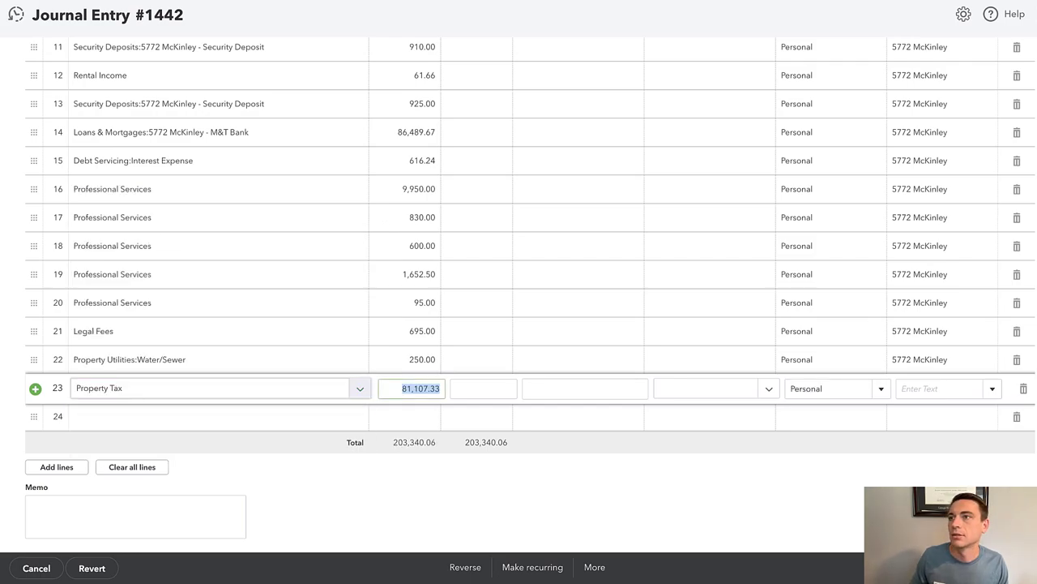
type("1495.40")
key("Tab")
key("Tab")
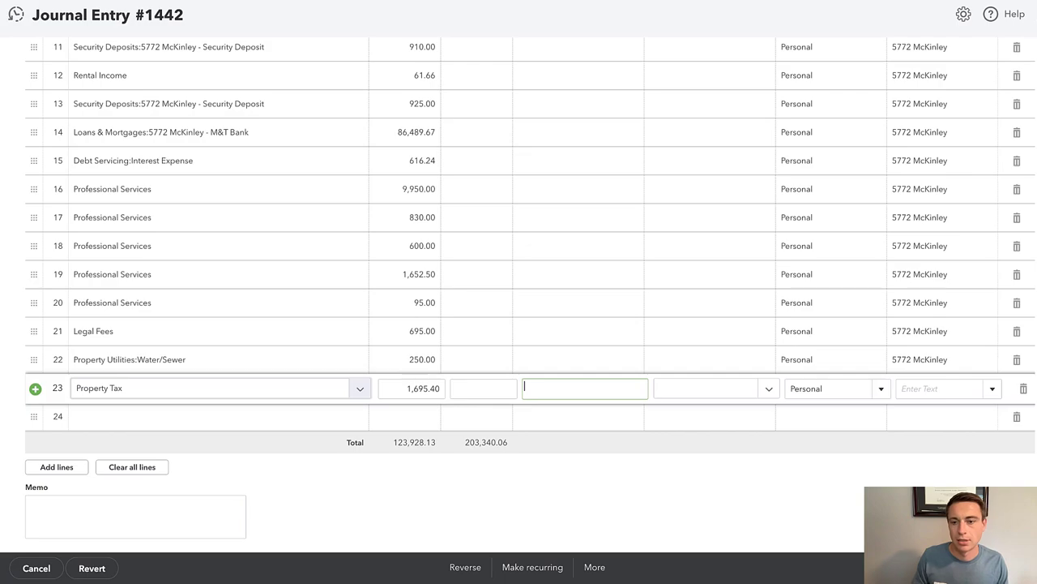
key("Tab")
key("Tab")
key("Tab")
type("5772")
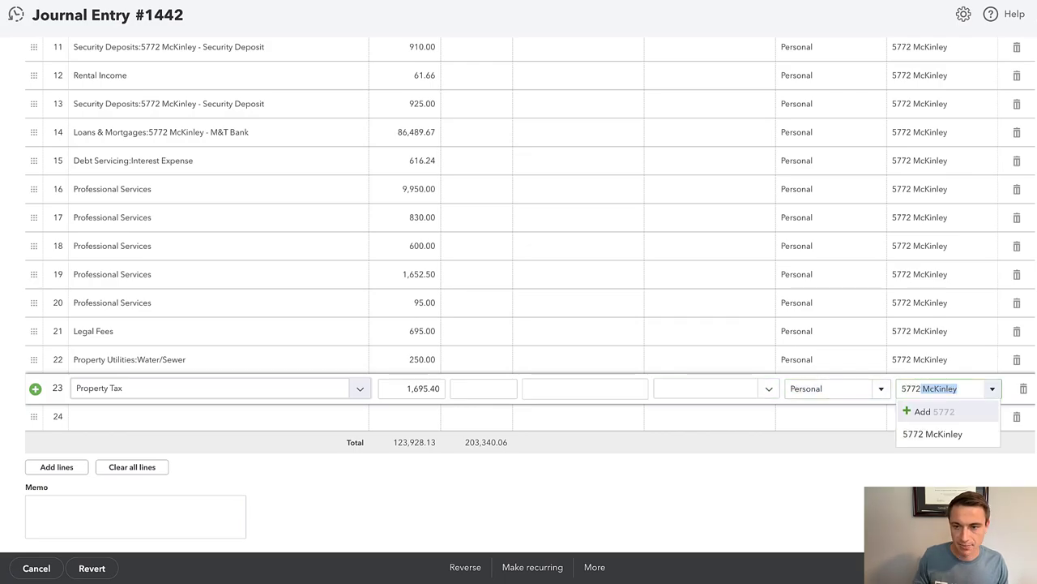
key("Tab")
key("Tab")
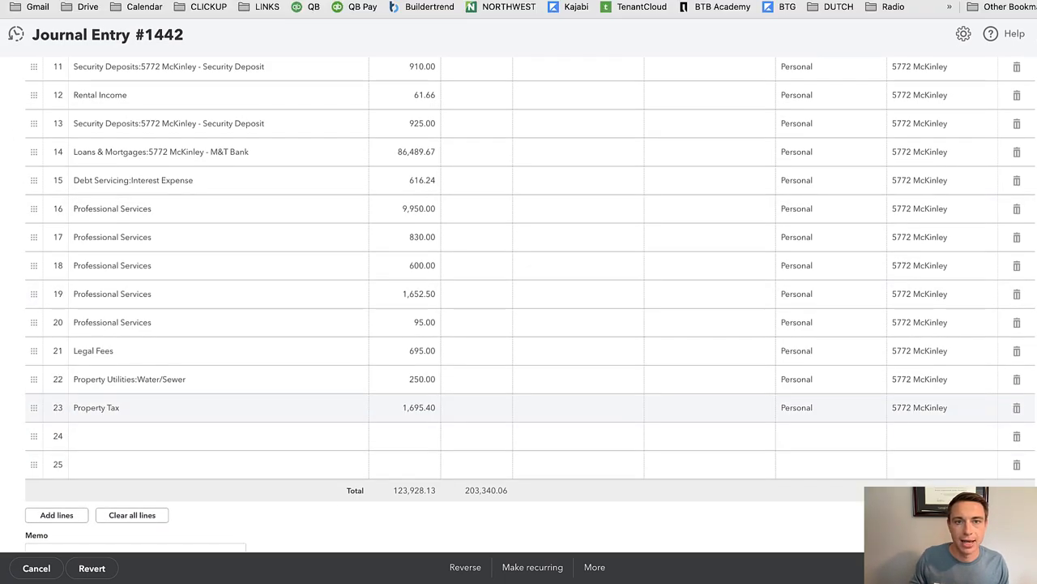
key("alt+Tab")
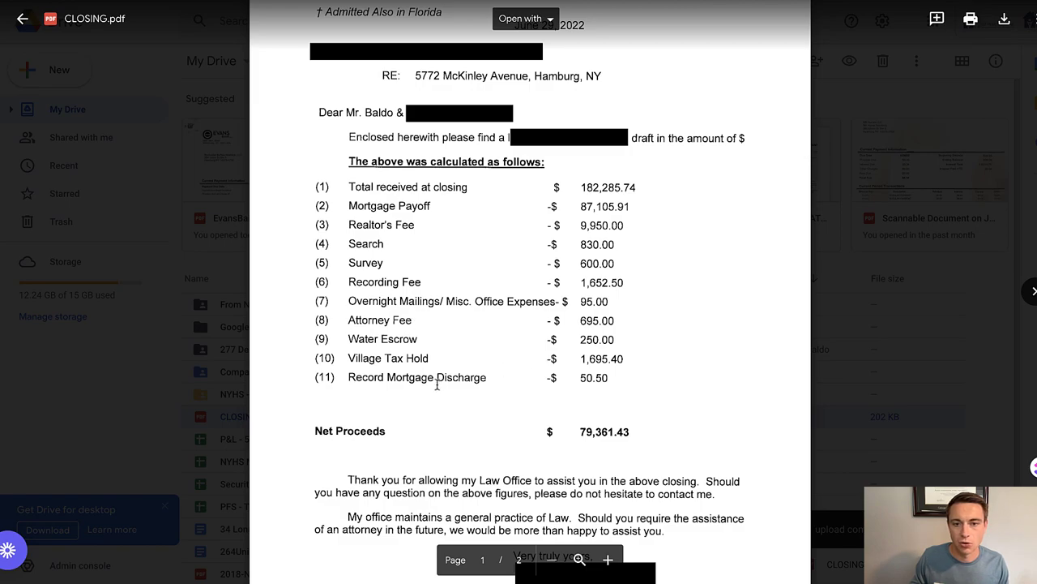
key("alt+Tab")
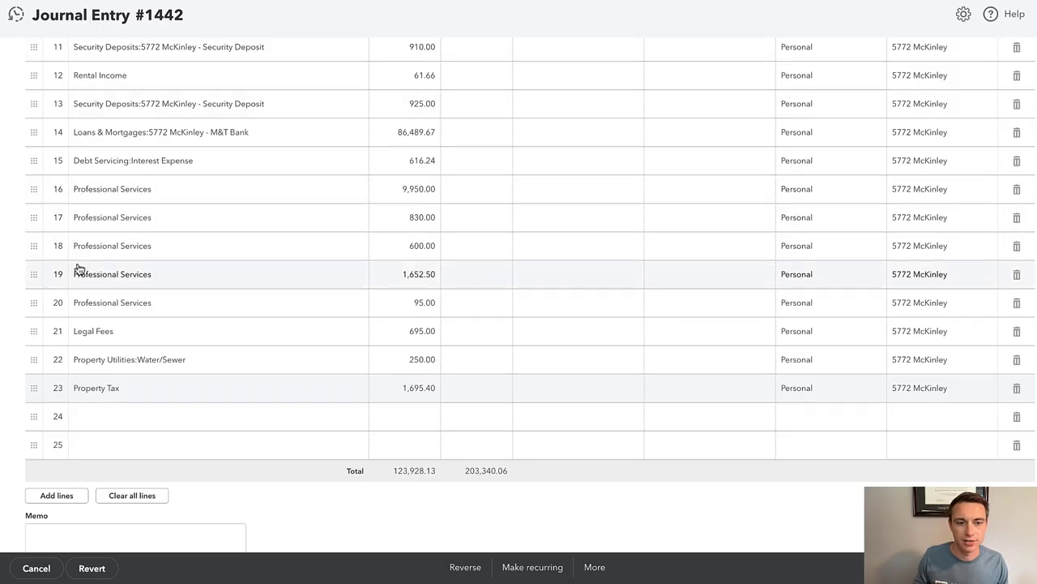
Step: Fill row 24 with Professional Services, a 50.50 debit, and class 5772 McKinley
left_click(112, 422)
type("PROFESSIONAL")
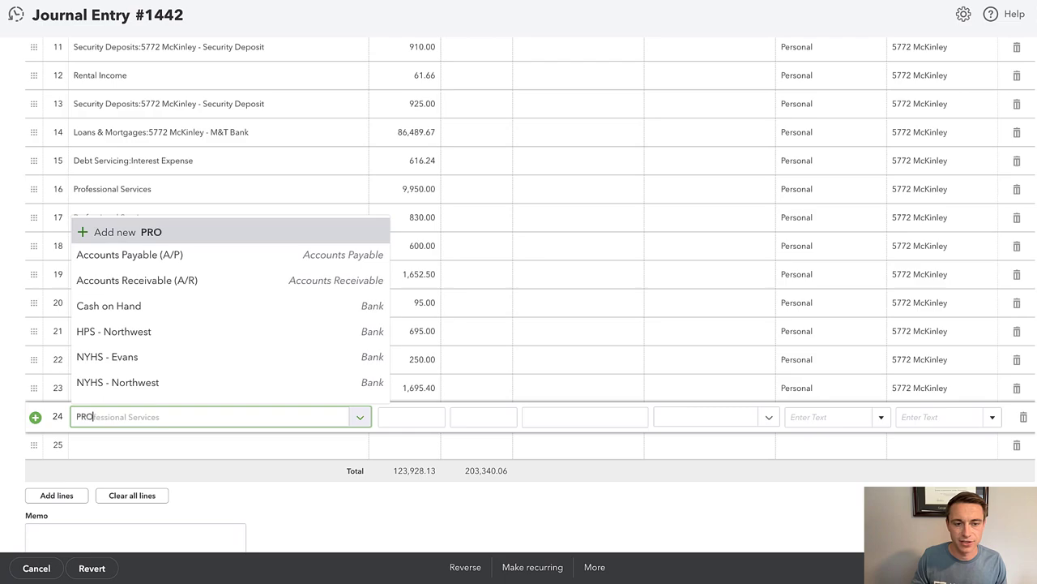
key("Down")
key("Down")
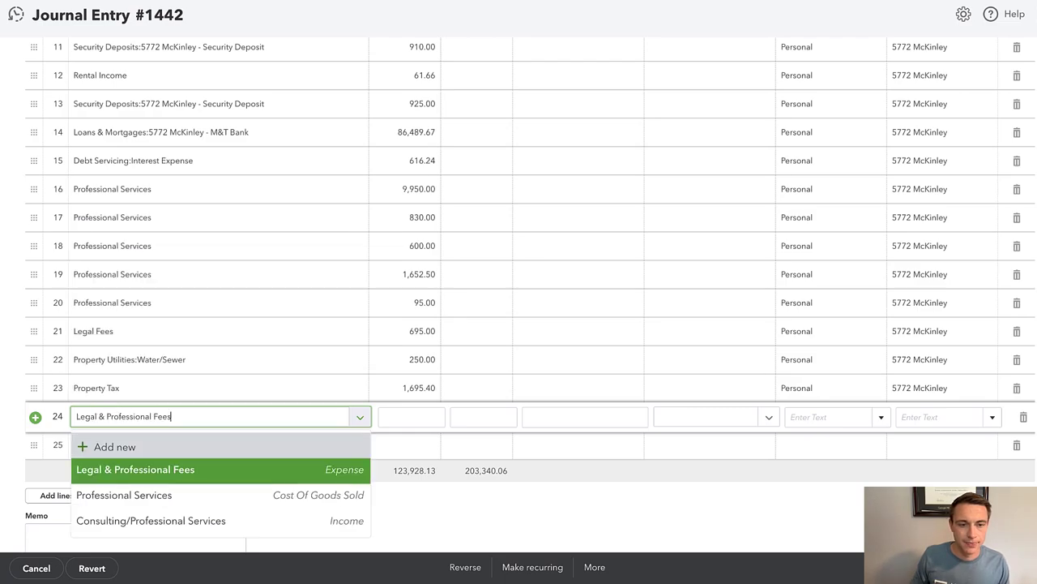
key("Tab")
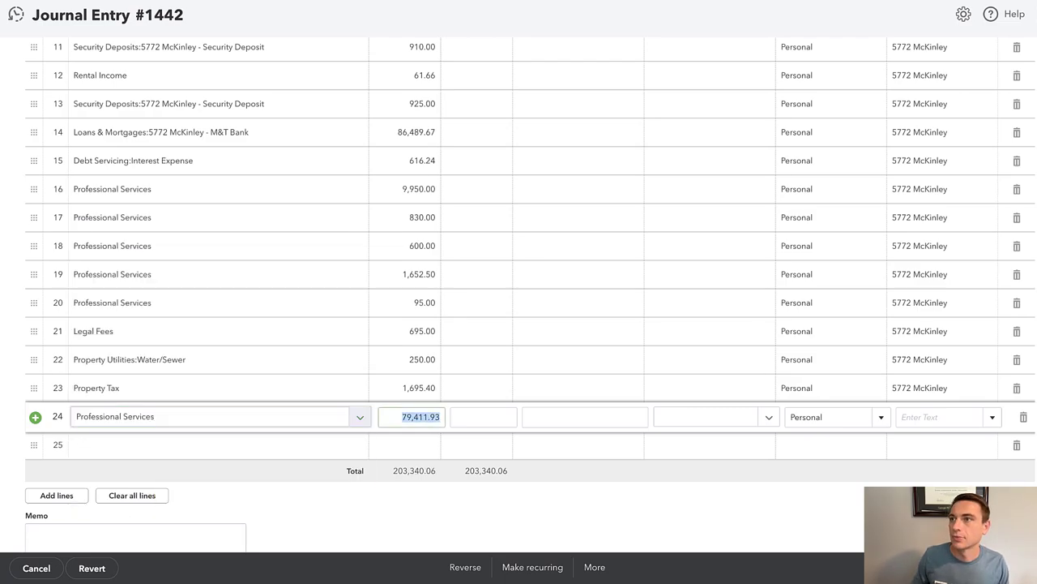
type("50.50")
key("Tab")
key("Tab")
key("Tab")
key("Tab")
key("Tab")
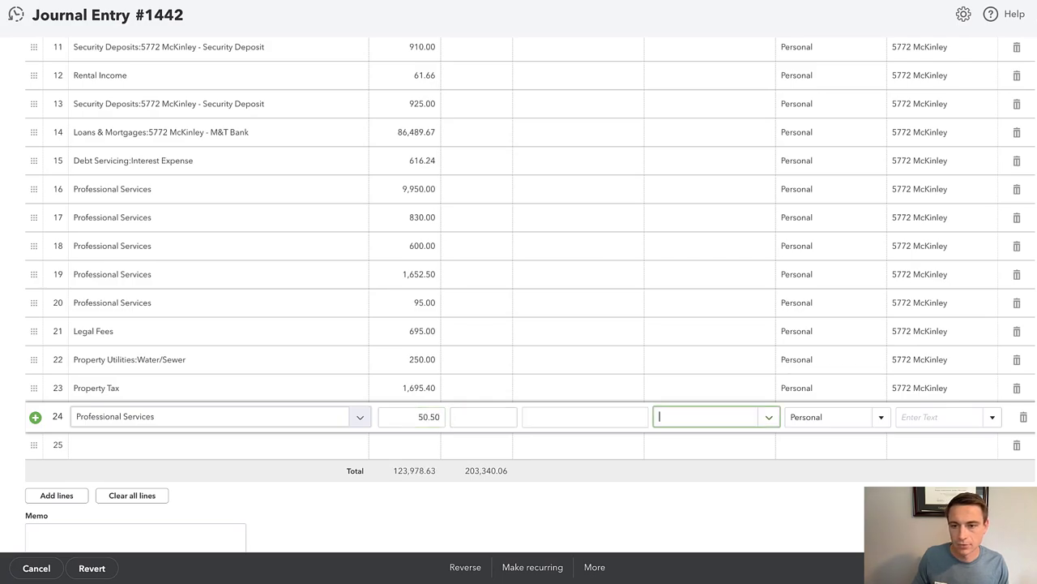
type("577")
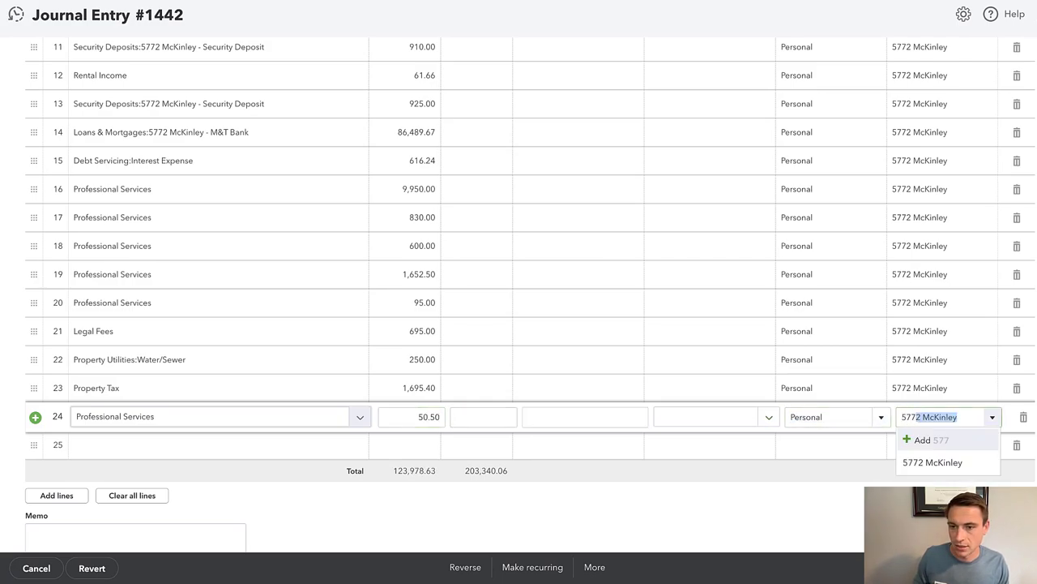
key("Tab")
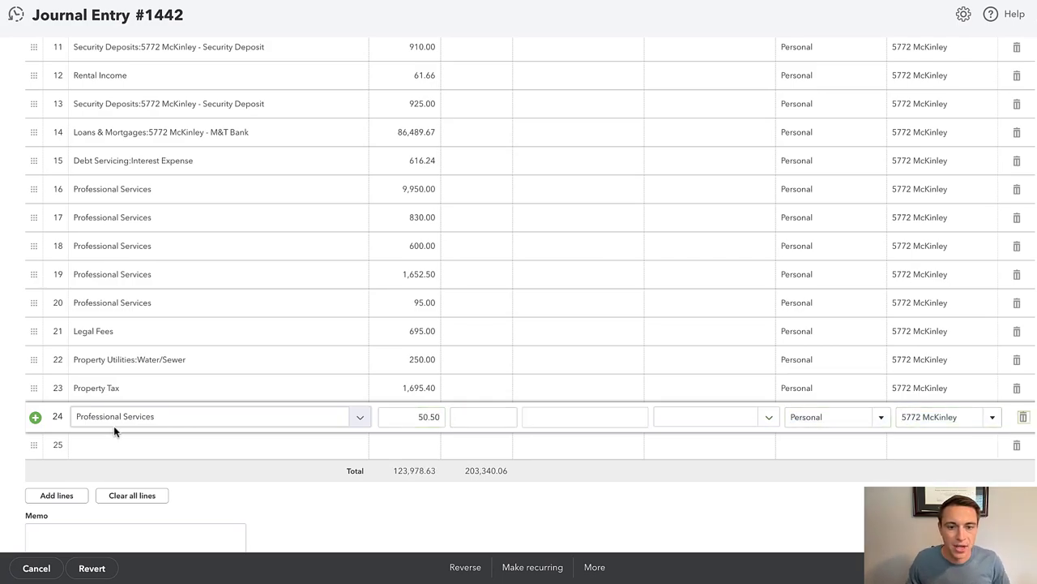
key("alt+Tab")
key("alt+Tab")
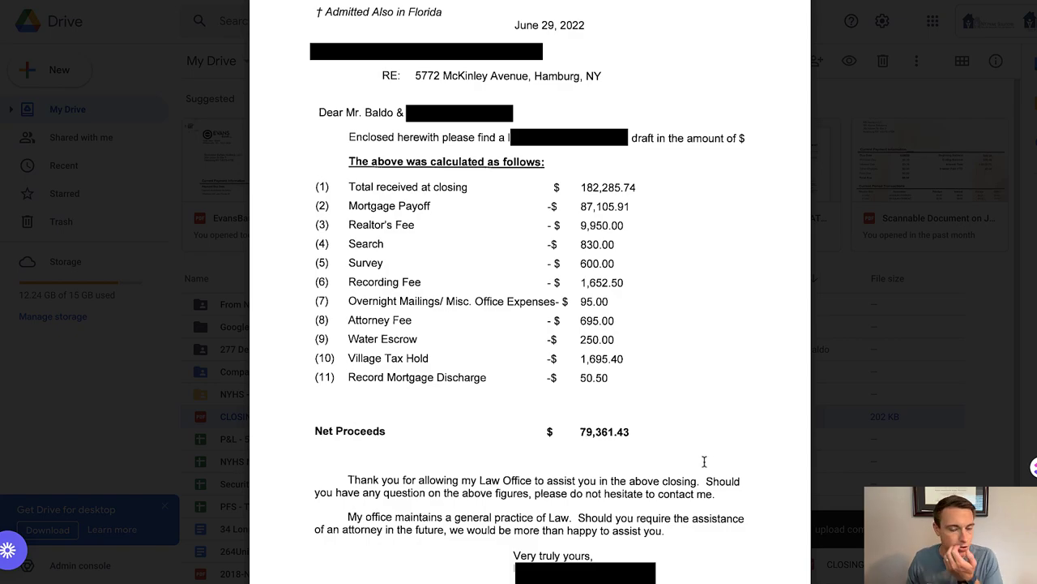
key("alt+Tab")
left_click(162, 456)
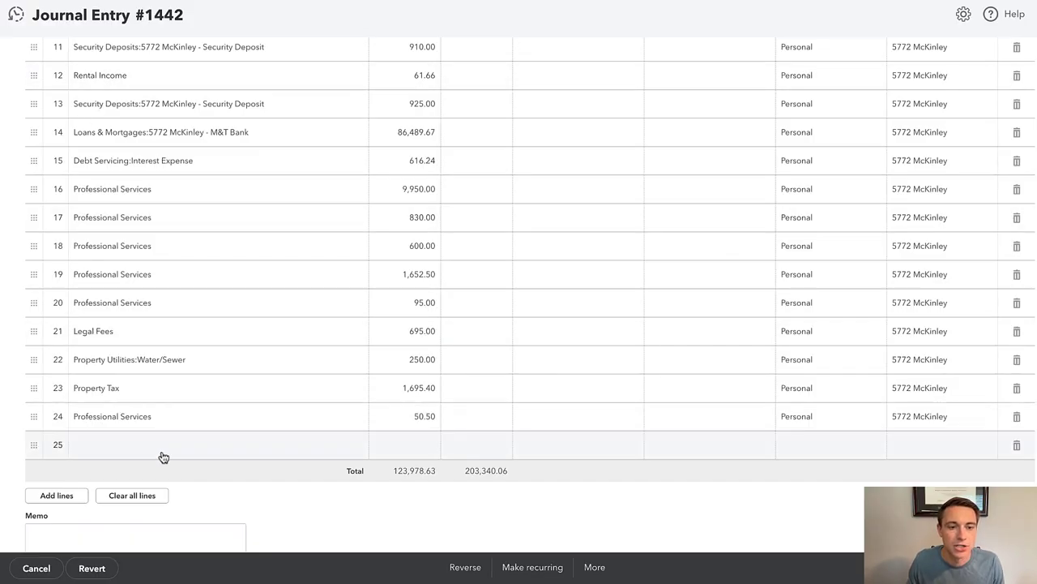
type("M&T")
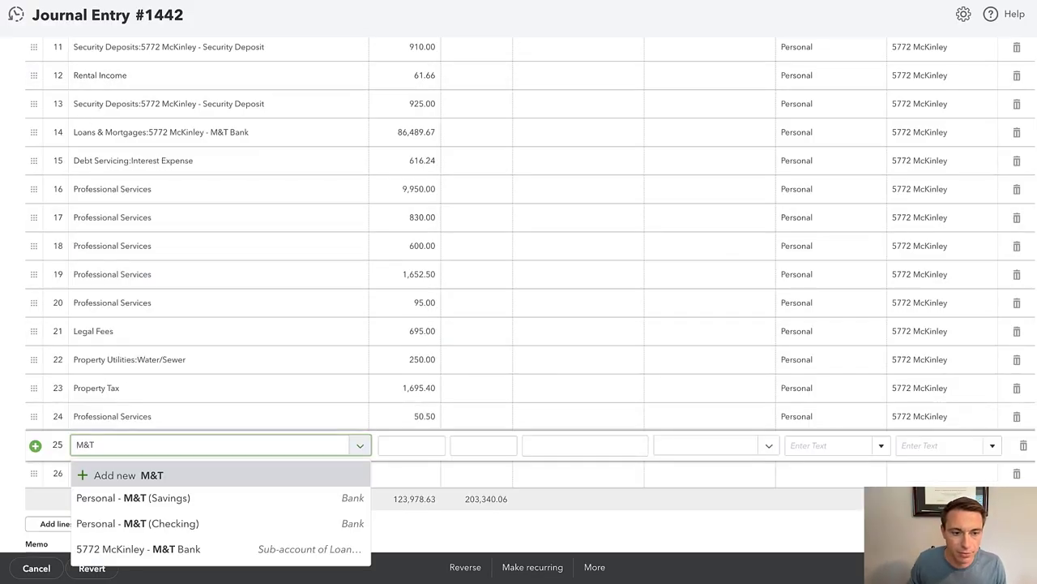
left_click(200, 524)
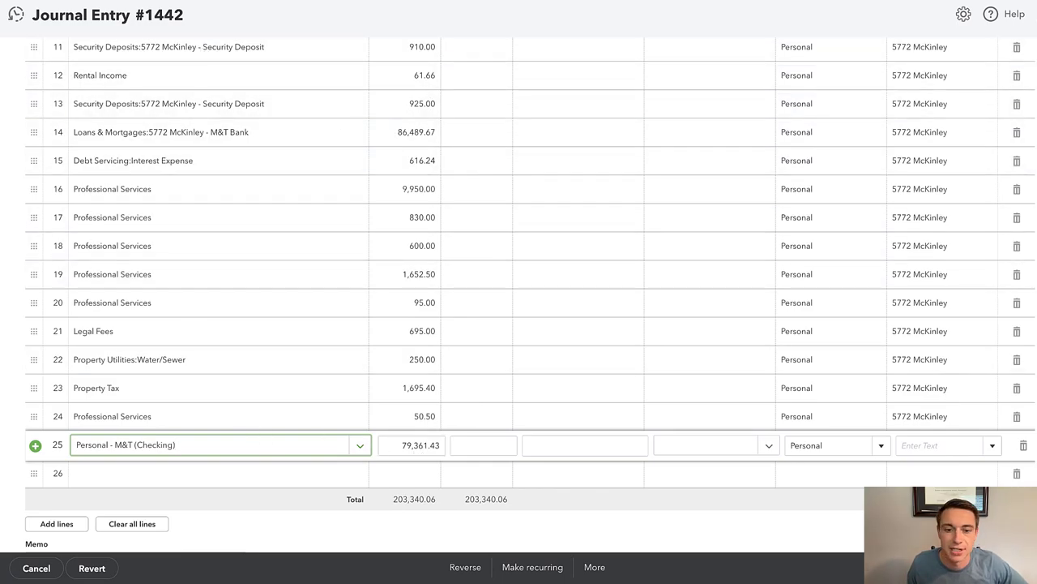
key("ctrl+Tab")
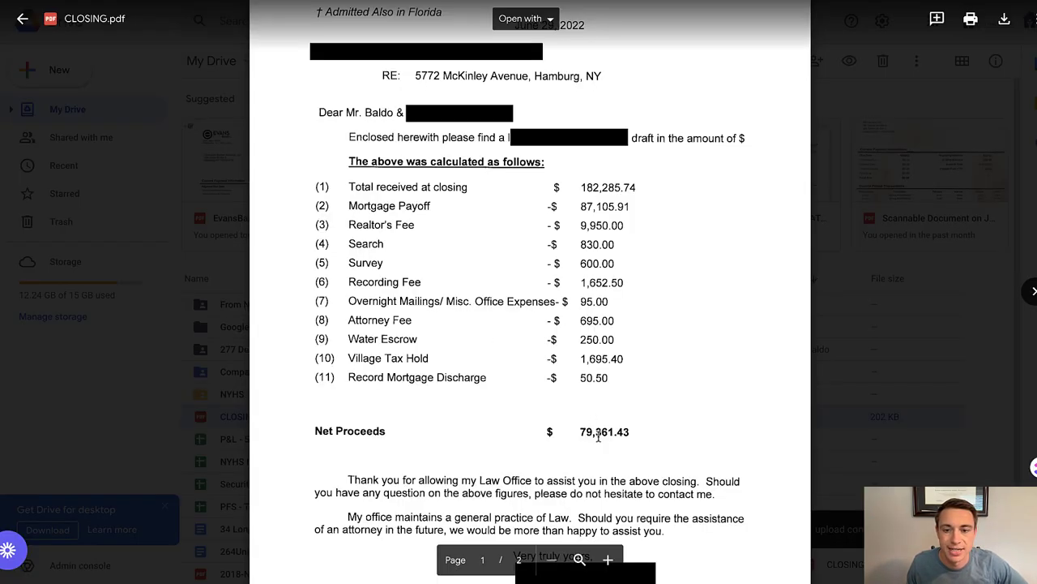
key("ctrl+shift+Tab")
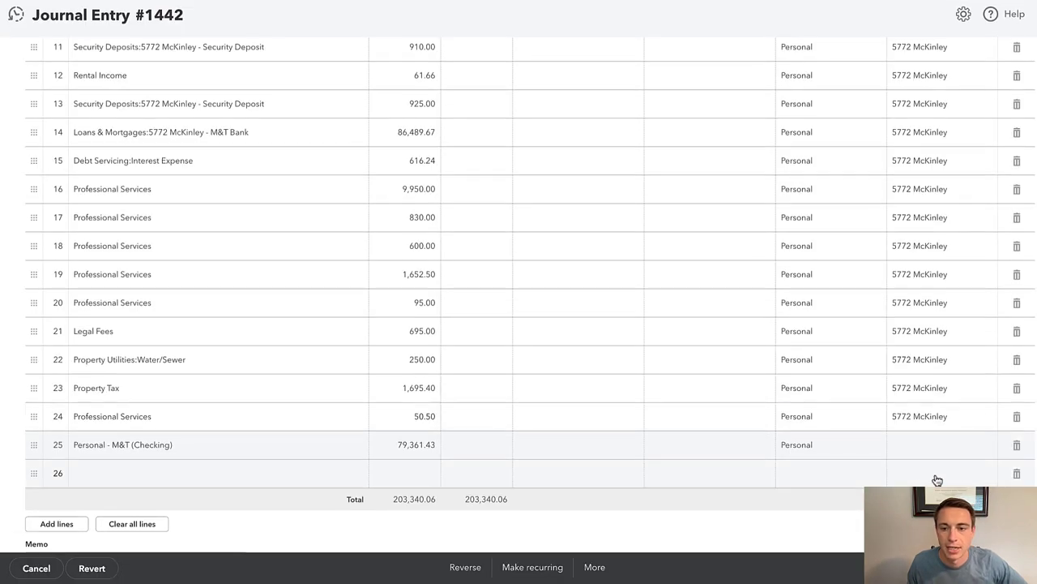
left_click(944, 444)
type("5772")
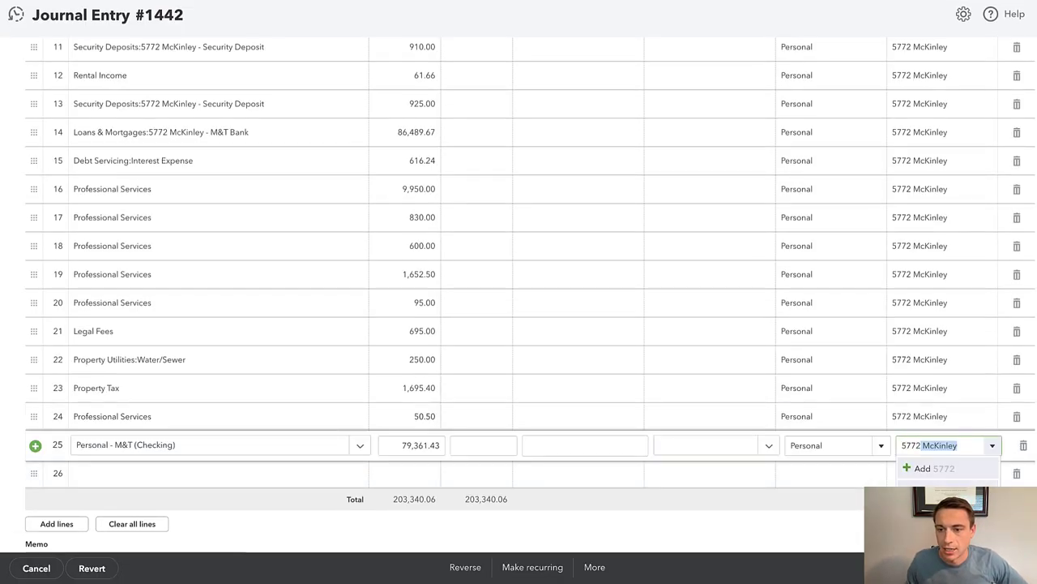
key("Tab")
scroll(493, 313, "up", 5)
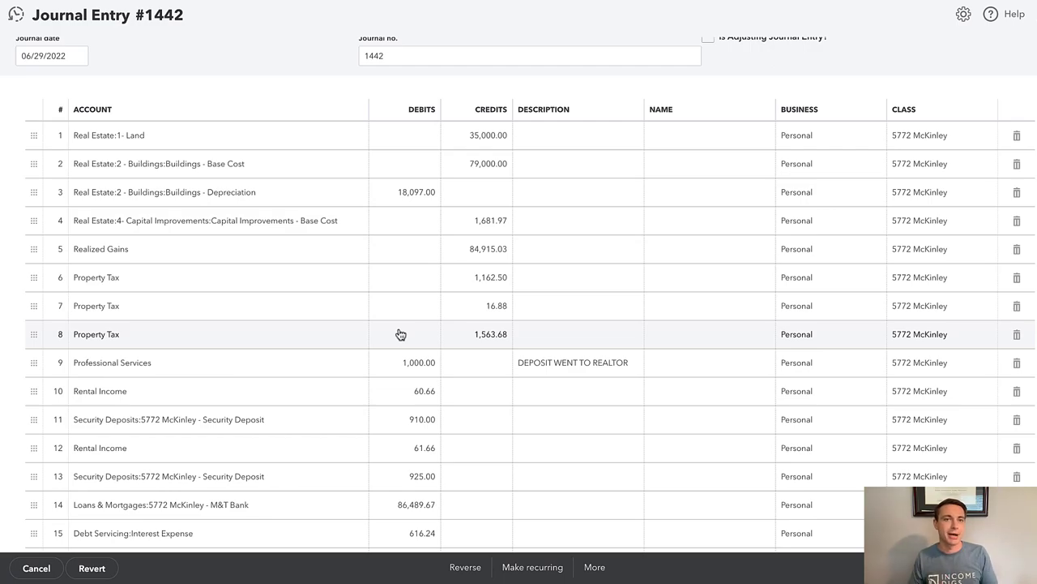
Step: Drag CLOSING (1).pdf from the download bar onto Journal Entry 1442's Attachments area
scroll(460, 326, "down", 3)
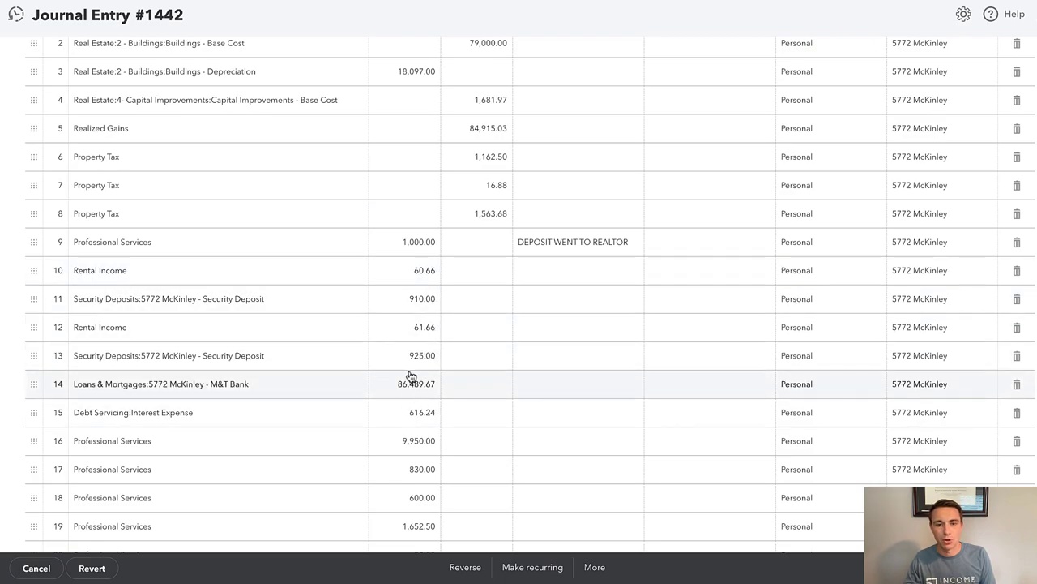
scroll(414, 387, "down", 2)
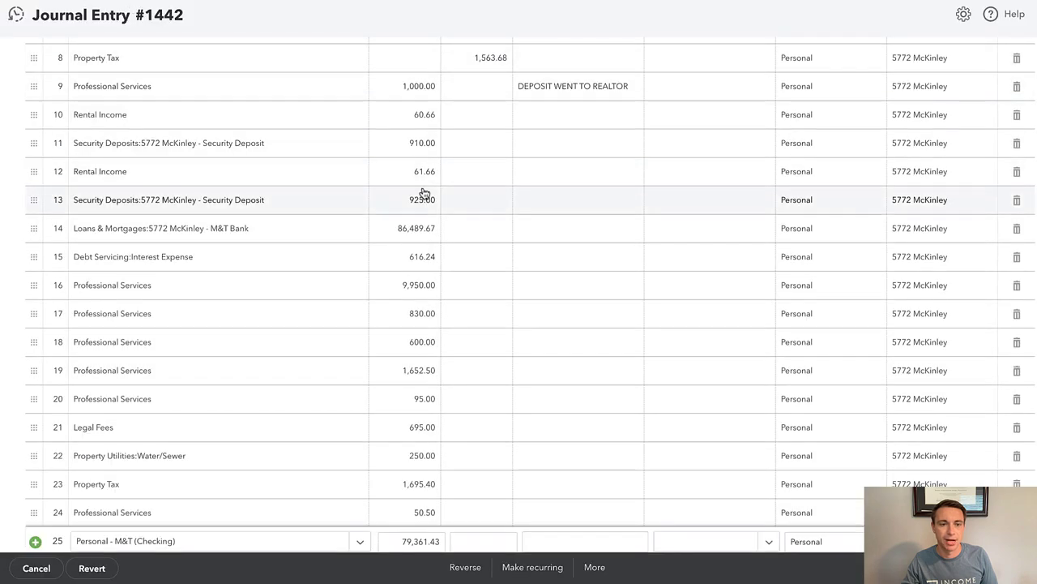
scroll(446, 202, "up", 5)
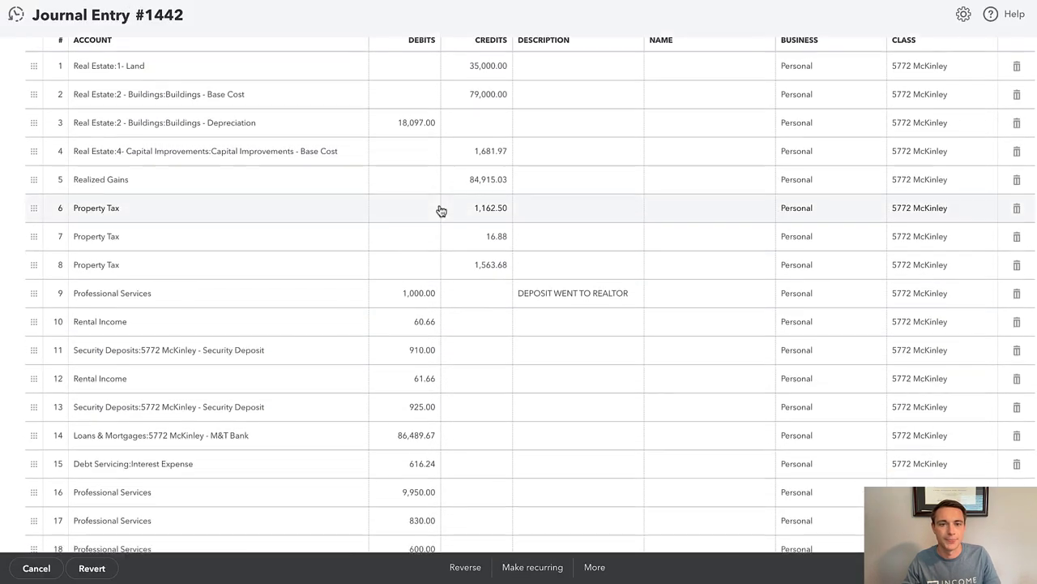
scroll(440, 209, "up", 3)
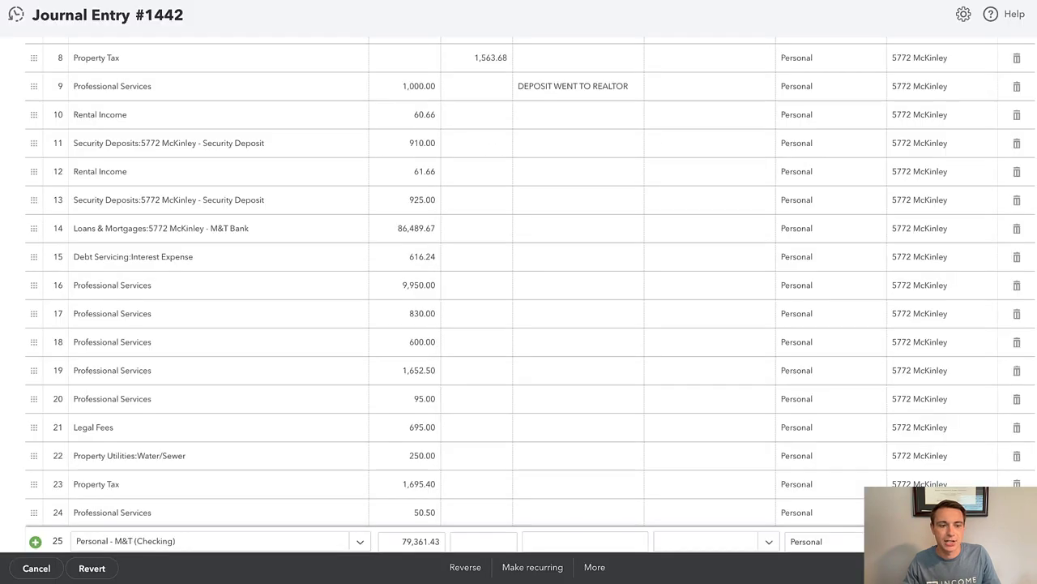
scroll(148, 235, "down", 5)
left_click_drag(73, 564, 112, 461)
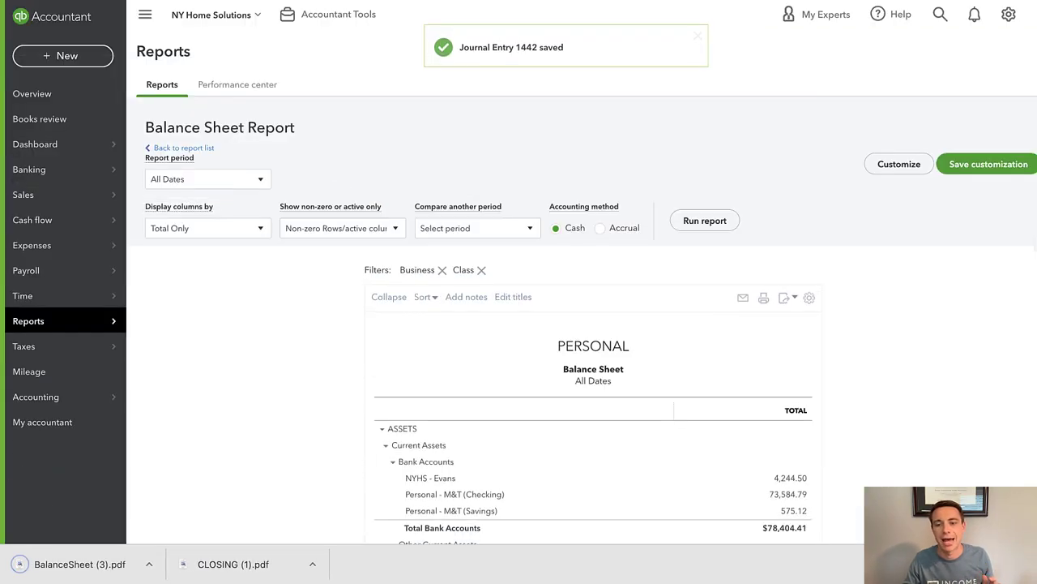
Step: Scroll through the Personal Balance Sheet report, then go to Banking to review transactions
scroll(886, 448, "down", 3)
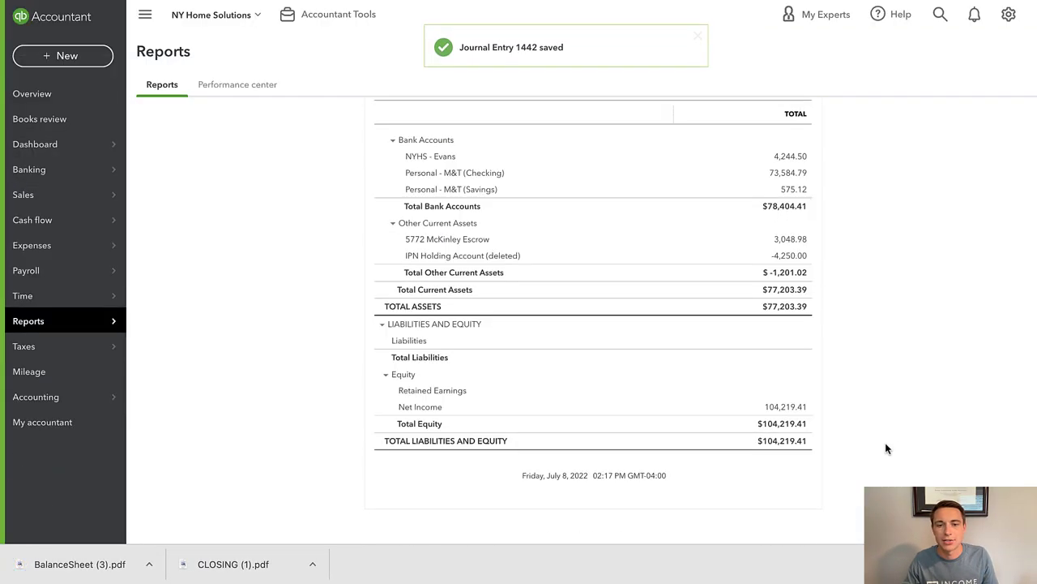
scroll(886, 448, "up", 3)
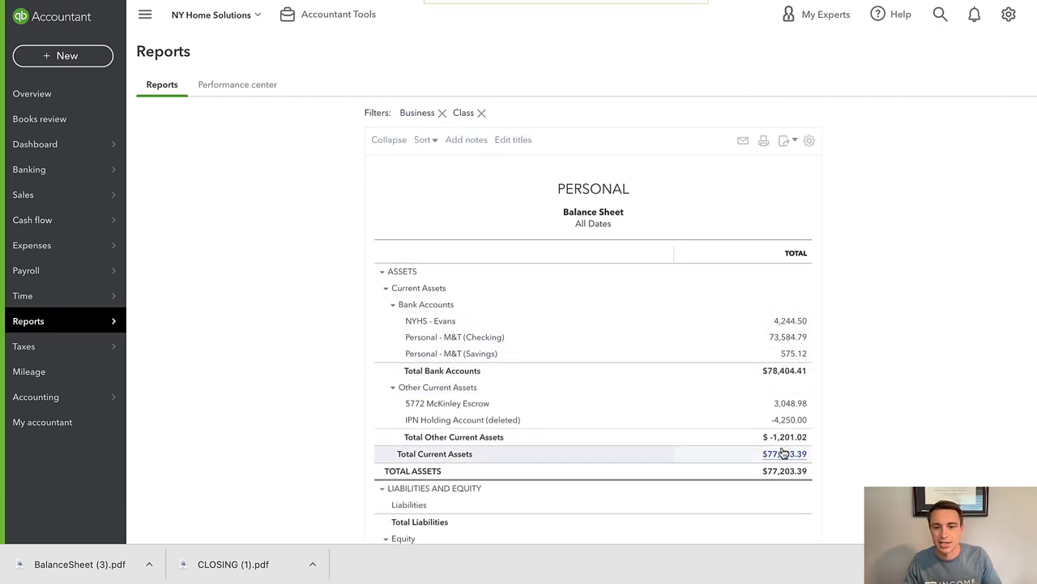
scroll(795, 460, "down", 2)
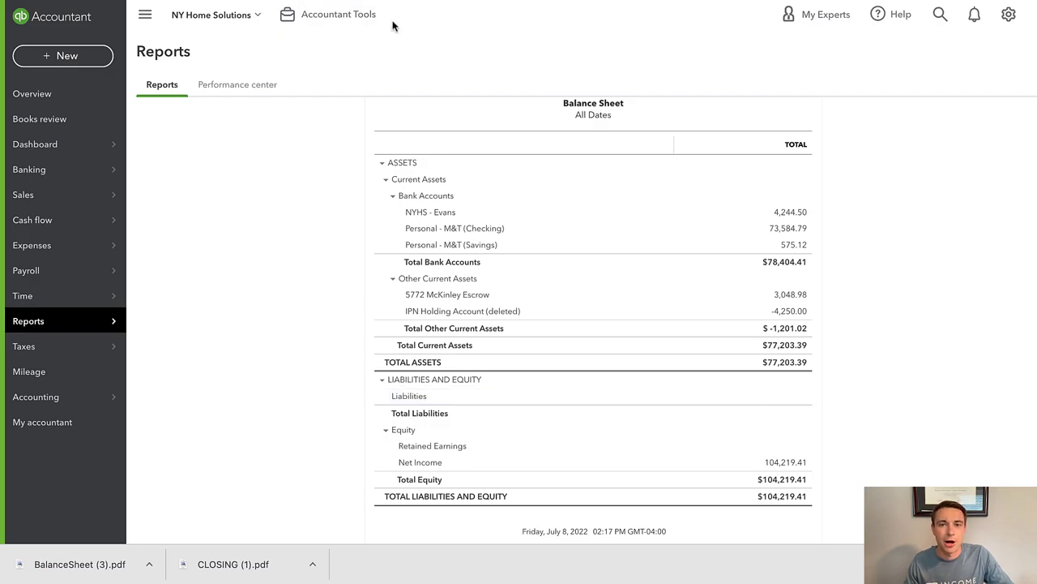
left_click(466, 0)
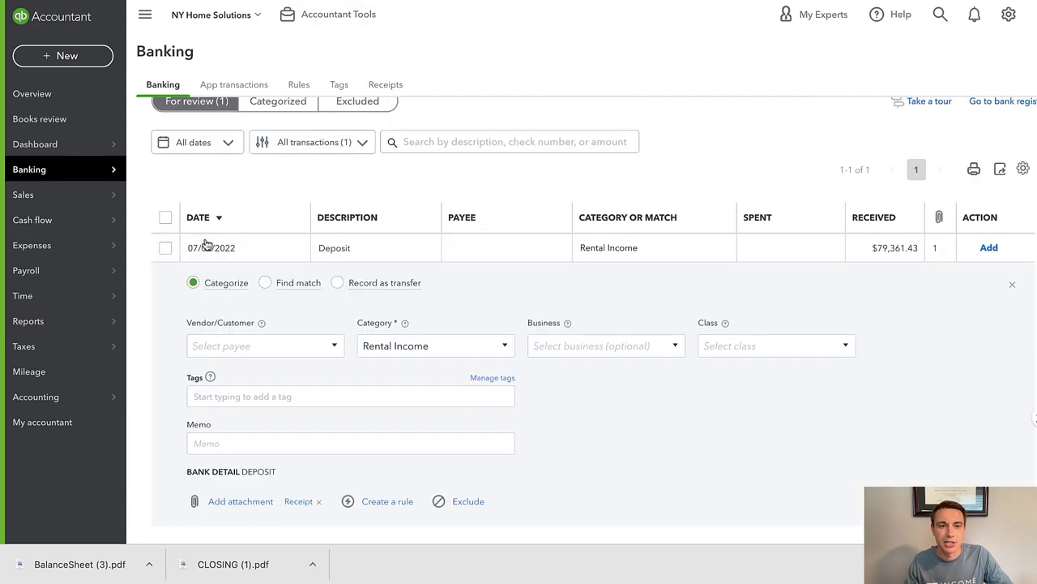
Step: Expand the 07/05/2022 $79,361.43 deposit and match it to Journal Entry 1442
scroll(276, 195, "up", 1)
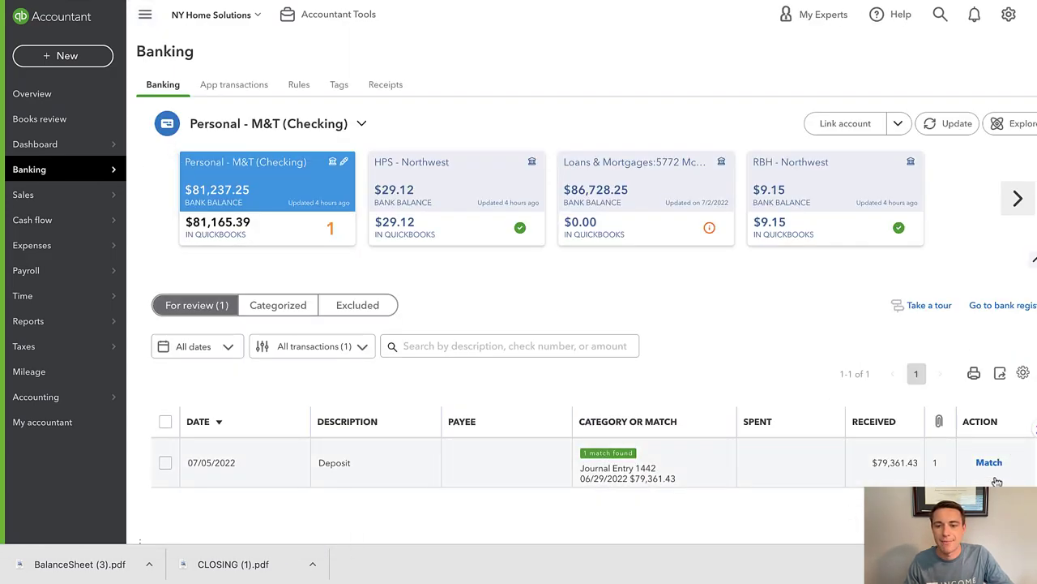
left_click(628, 479)
scroll(600, 510, "down", 2)
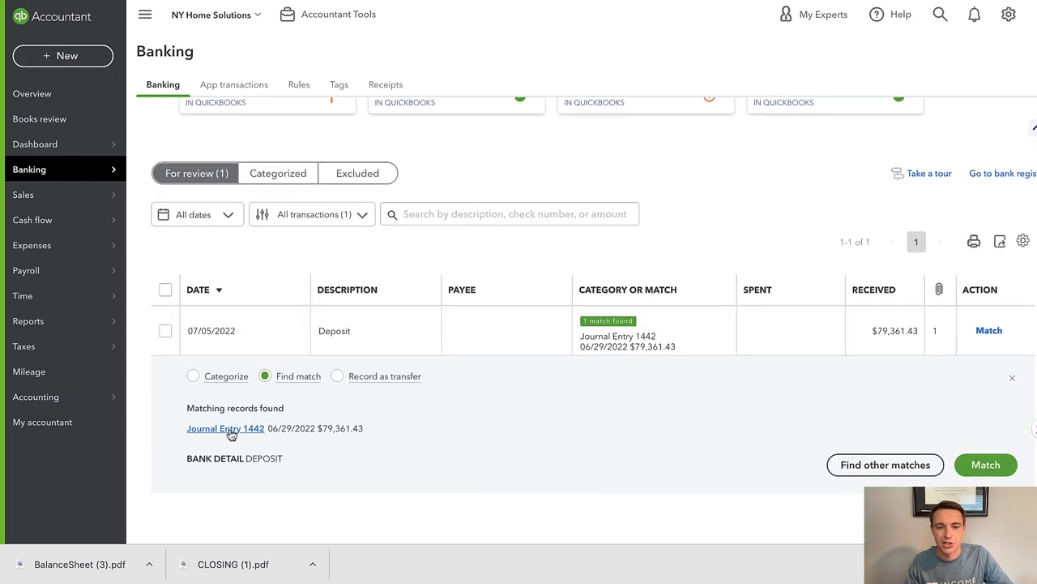
left_click(992, 467)
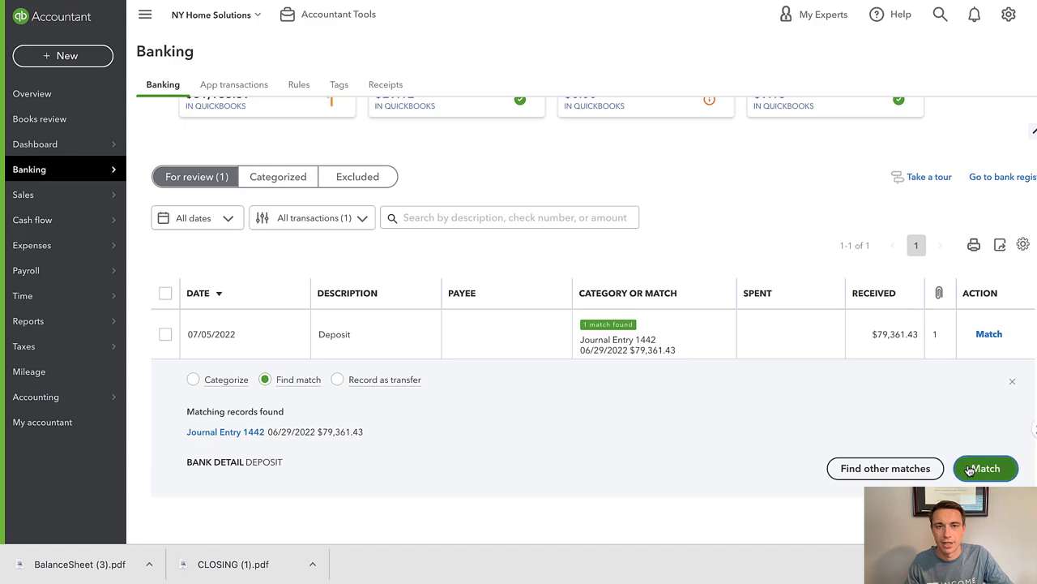